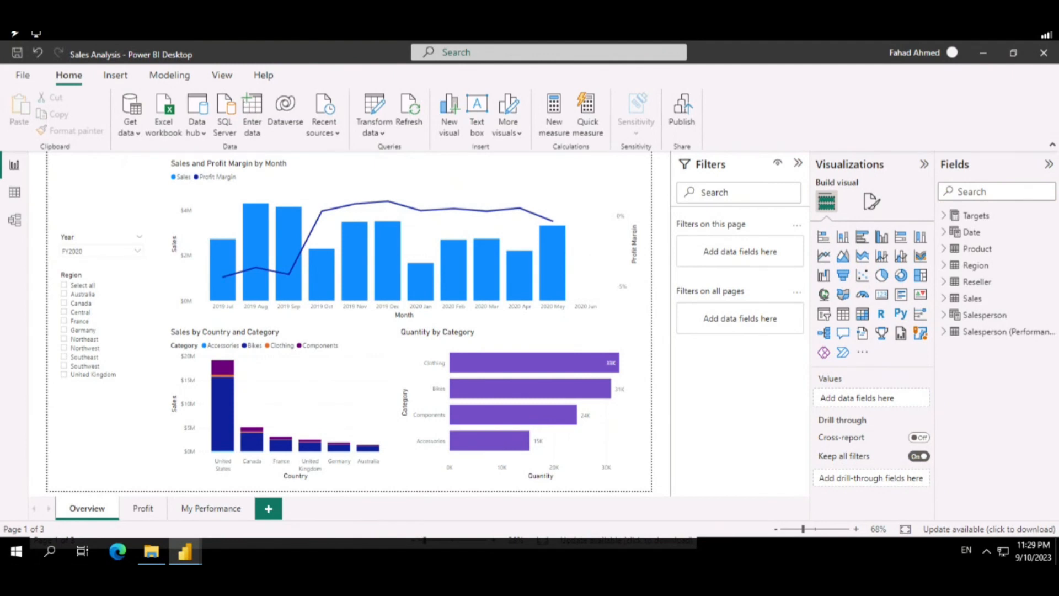
Look through the report's Profit and My Performance pages and return to the Overview page.
left_click(141, 507)
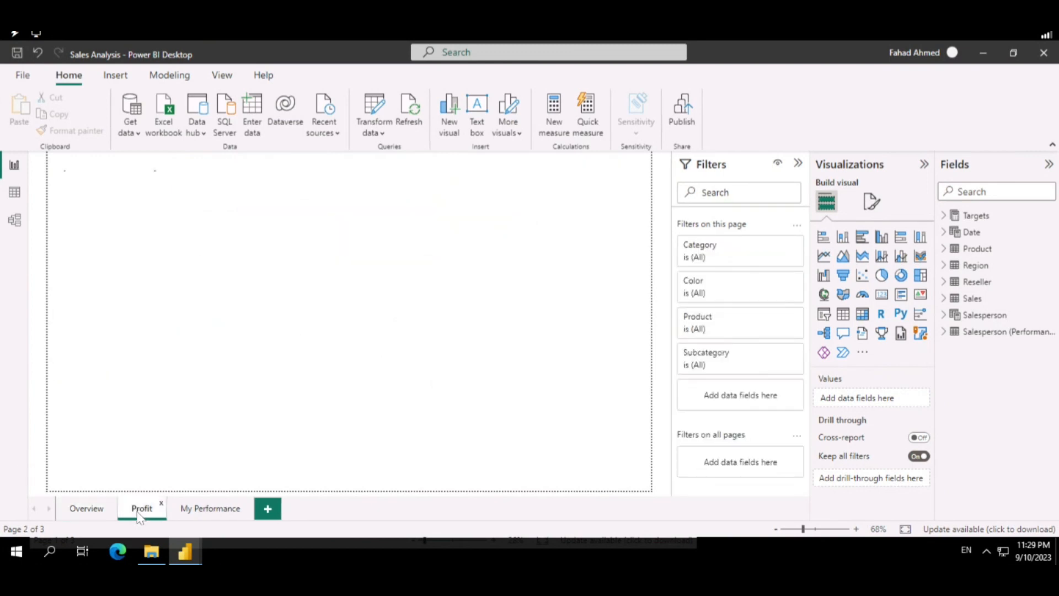
left_click(190, 513)
left_click(108, 510)
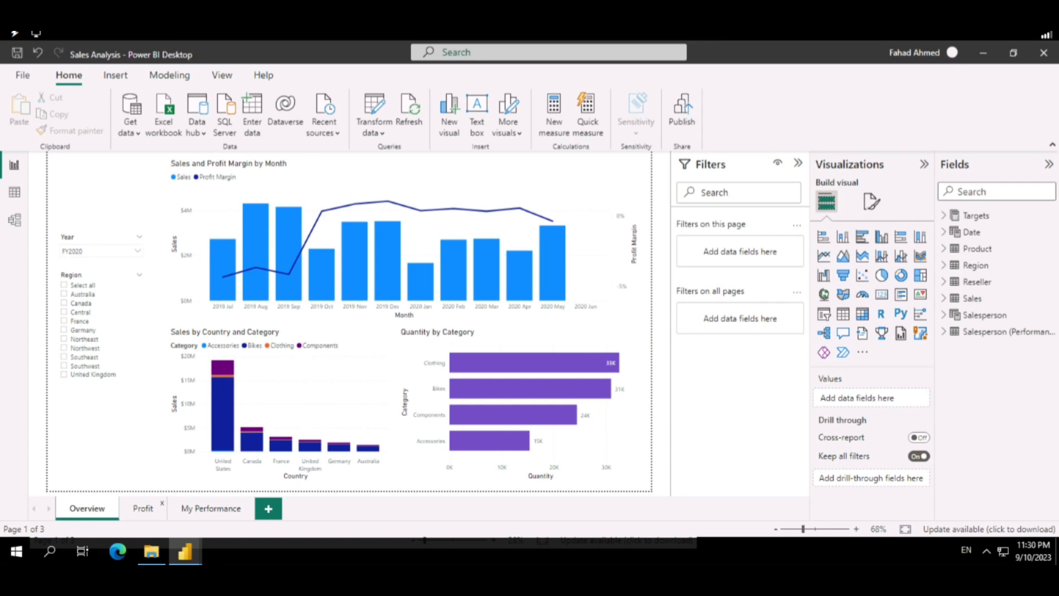
left_click_drag(131, 509, 138, 516)
left_click(203, 511)
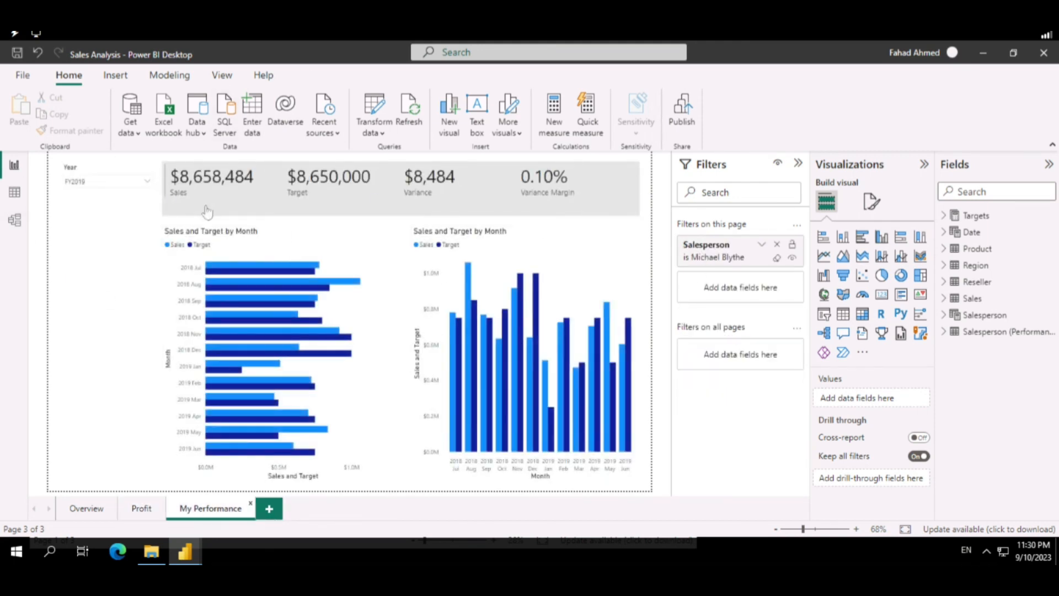
left_click(87, 510)
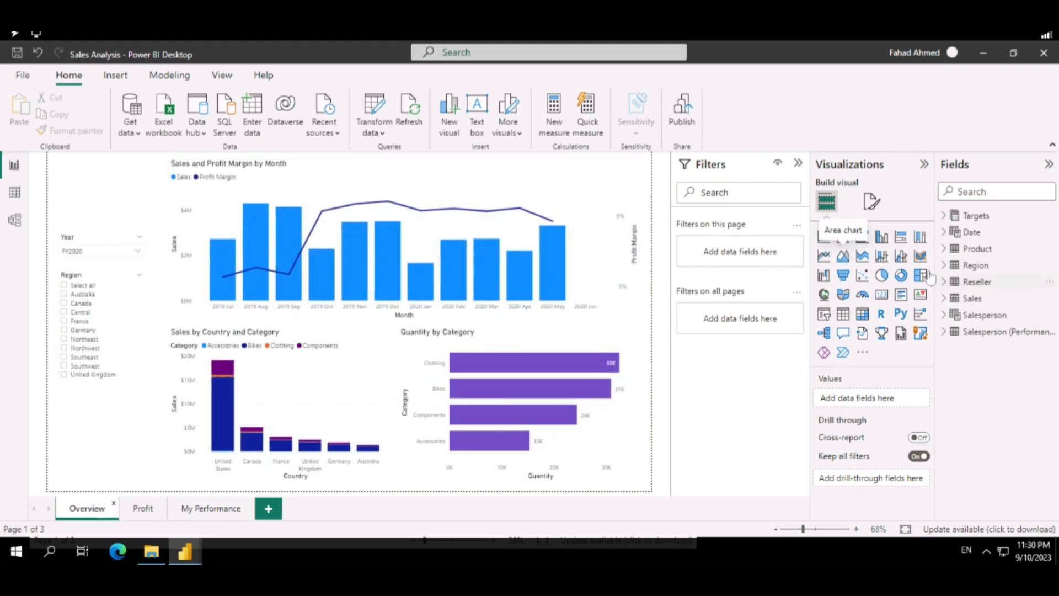
Try to publish the Sales Analysis report, saving its pending changes first.
left_click(683, 113)
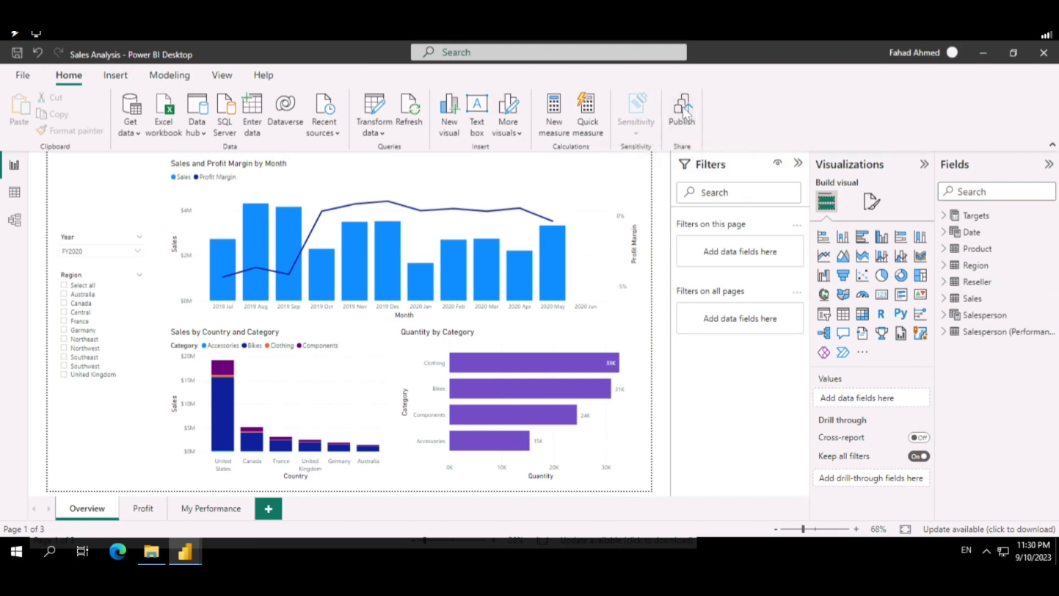
left_click(593, 317)
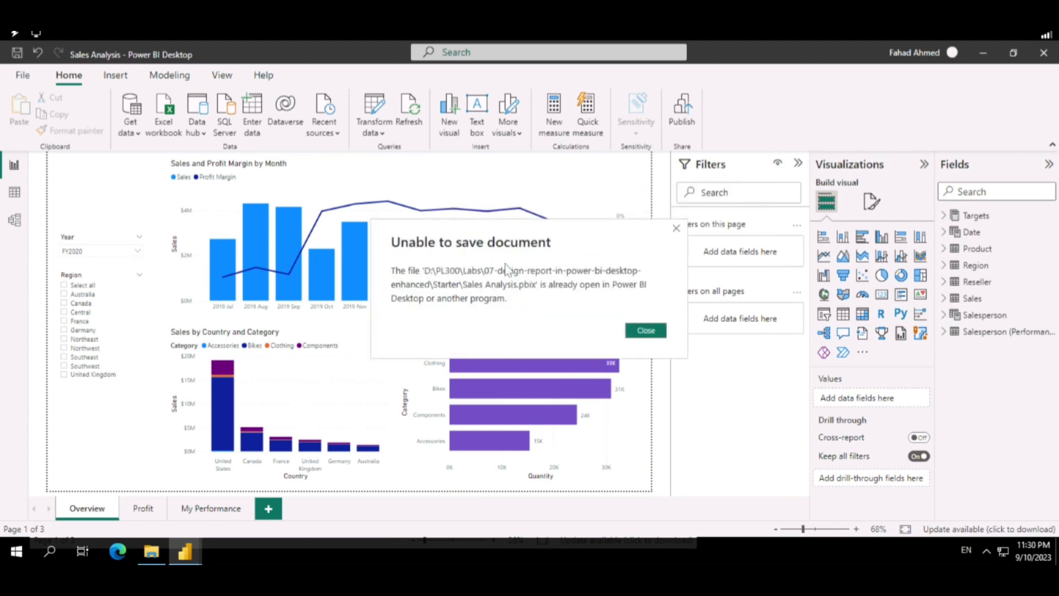
left_click(646, 330)
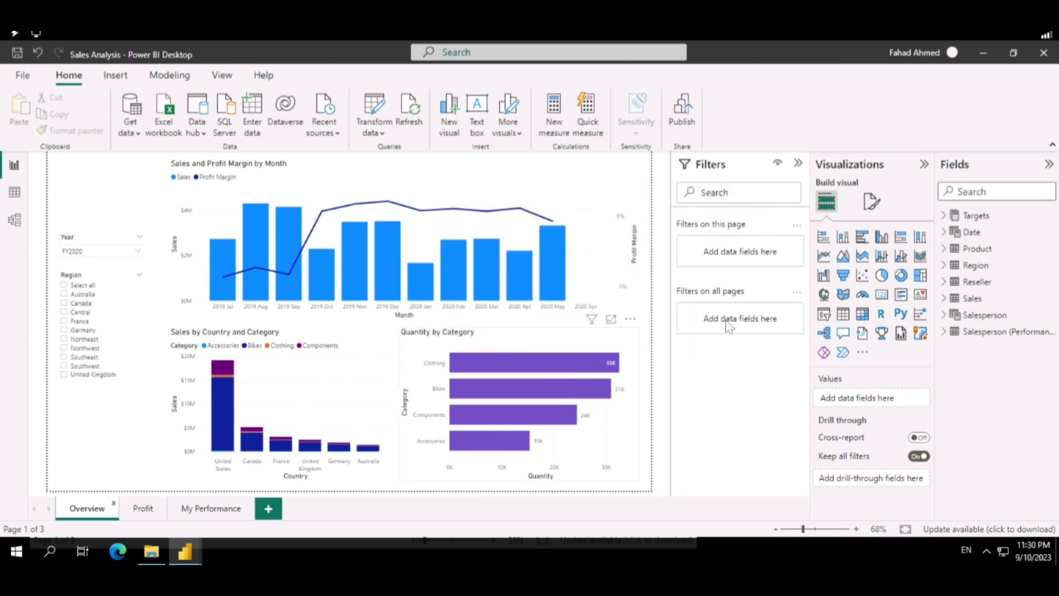
left_click(687, 103)
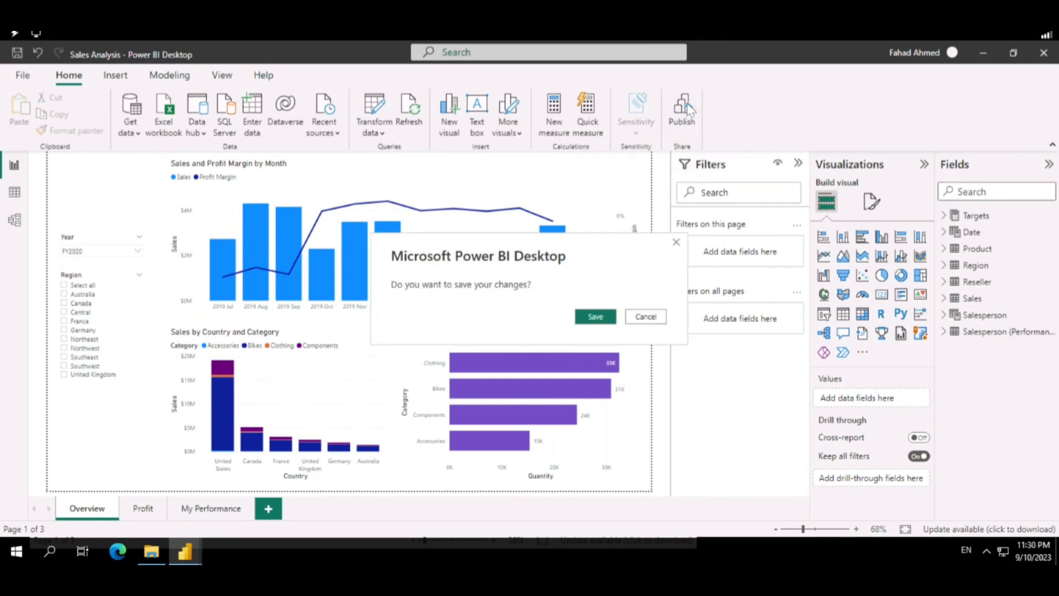
left_click(596, 317)
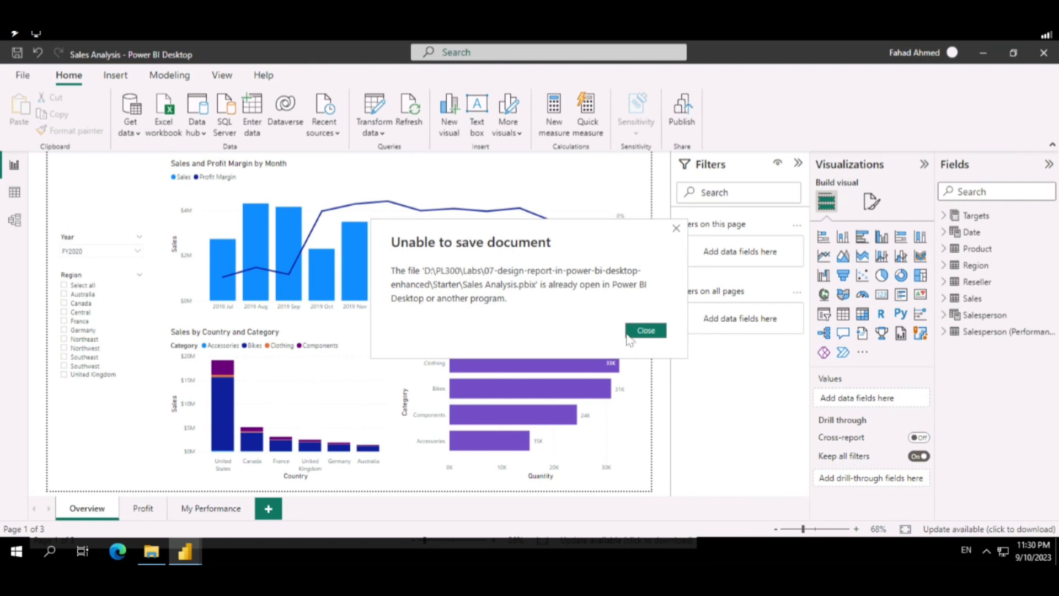
left_click(645, 331)
Close the second open Sales Analysis window without saving its changes, leaving only the signed-in copy open.
left_click(151, 552)
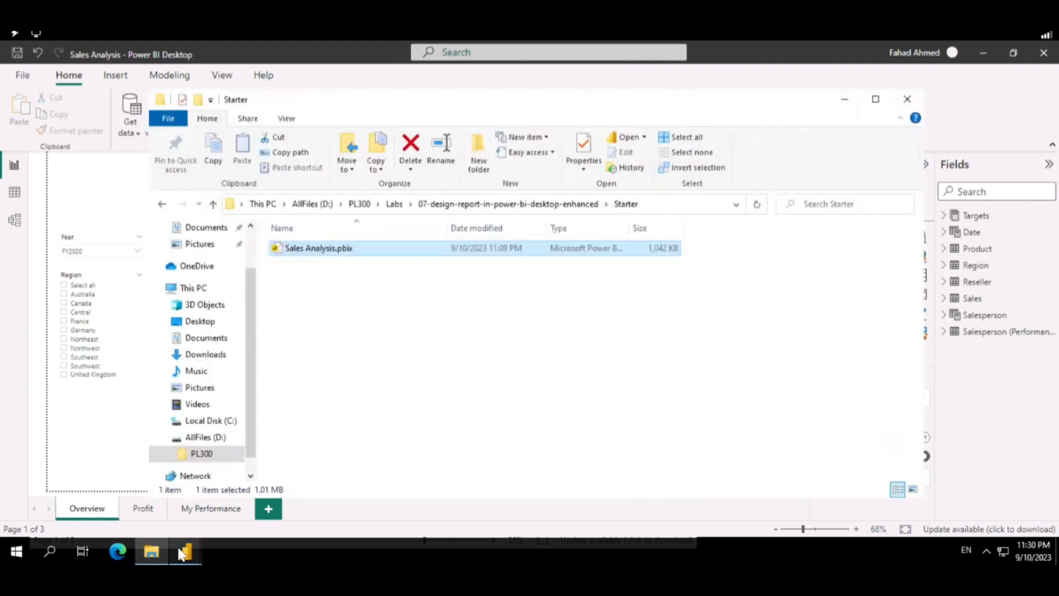
mouse_move(182, 553)
mouse_move(153, 462)
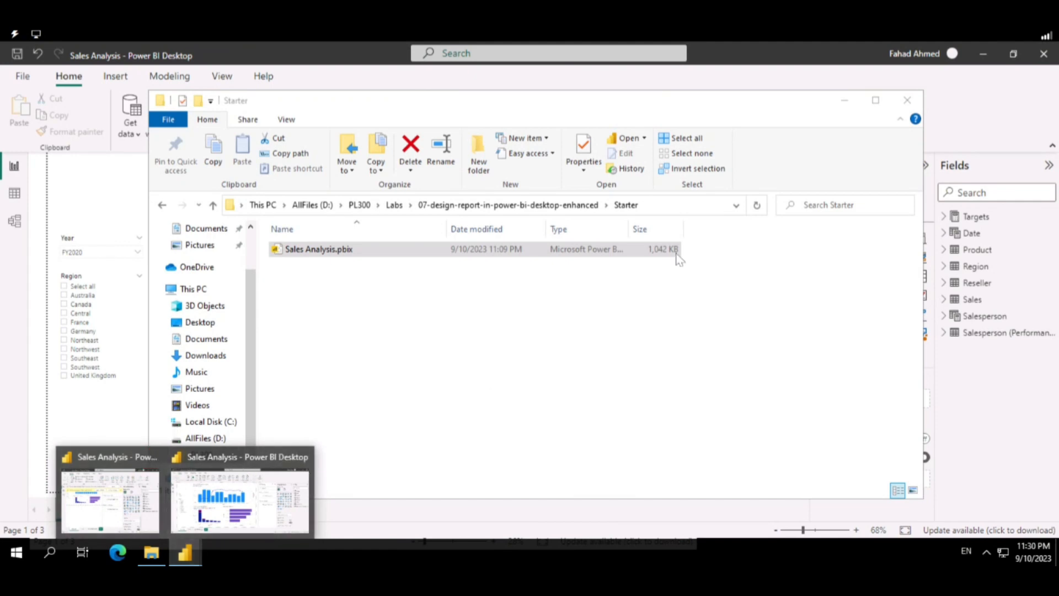
left_click(844, 100)
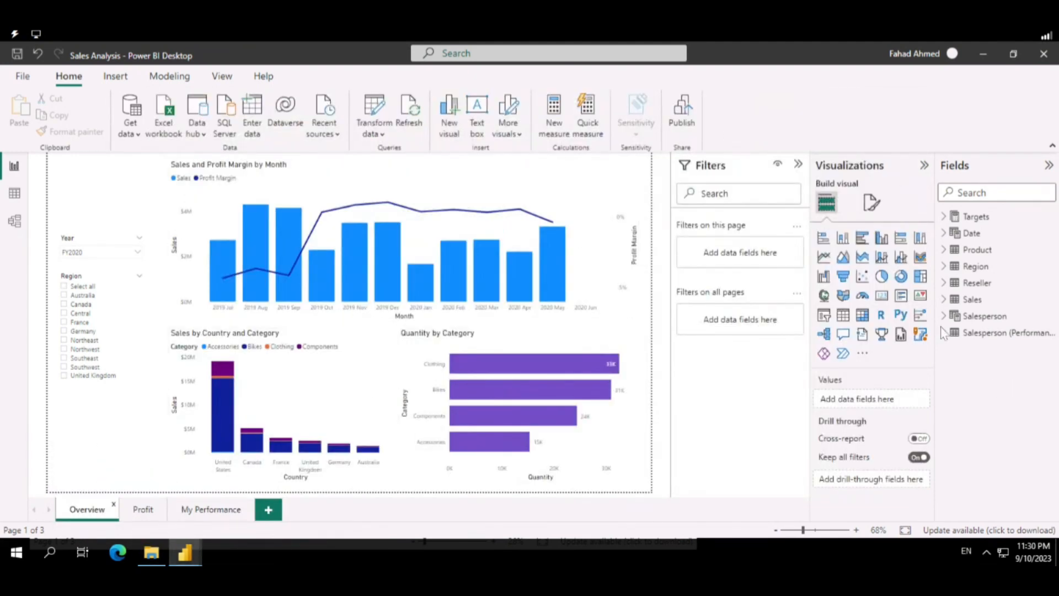
left_click(126, 505)
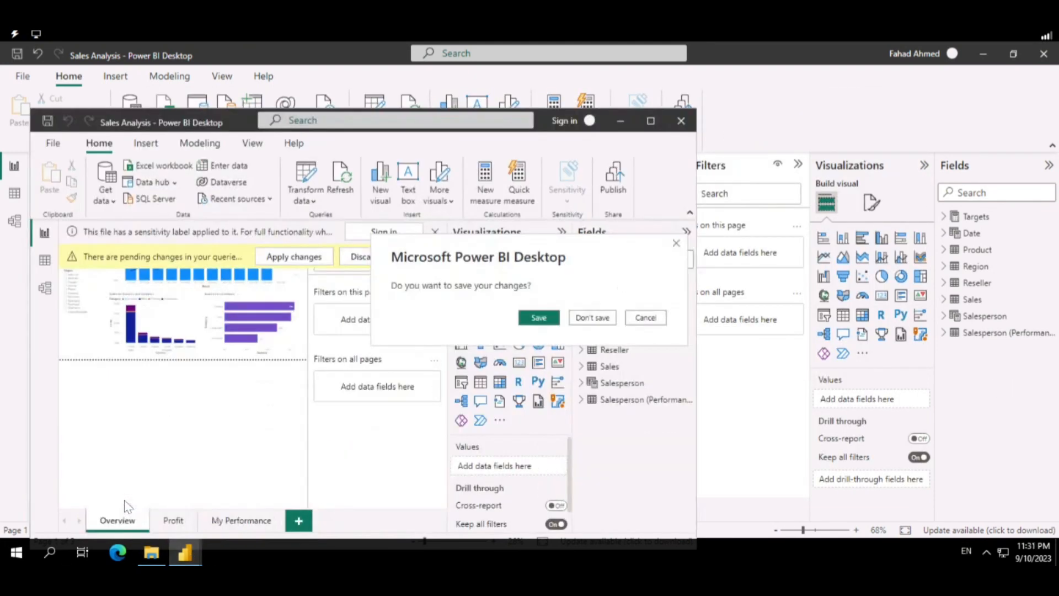
left_click(593, 318)
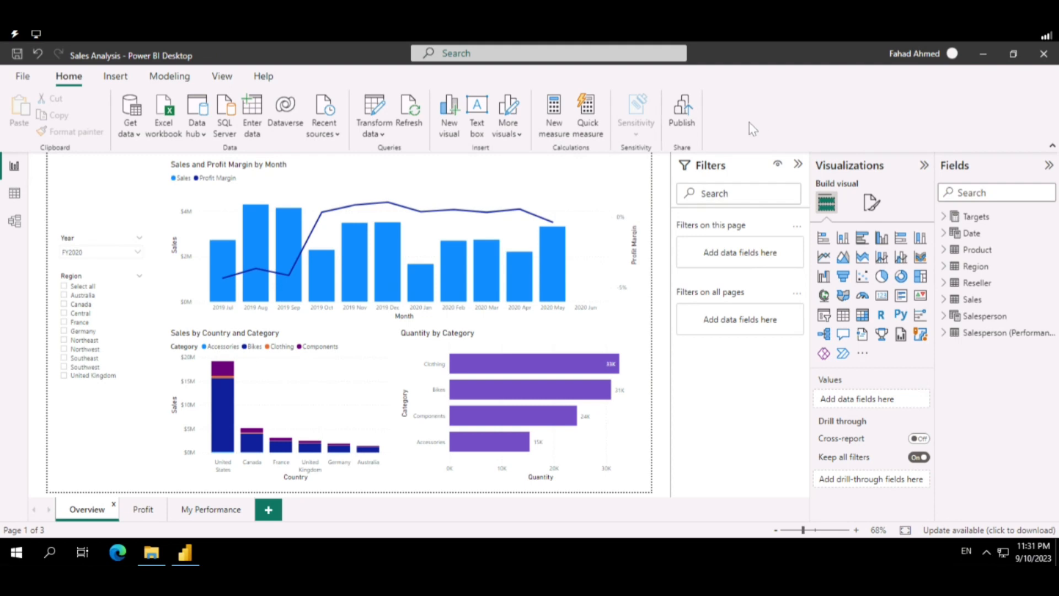
Save the Sales Analysis report and publish it to My workspace.
left_click(680, 119)
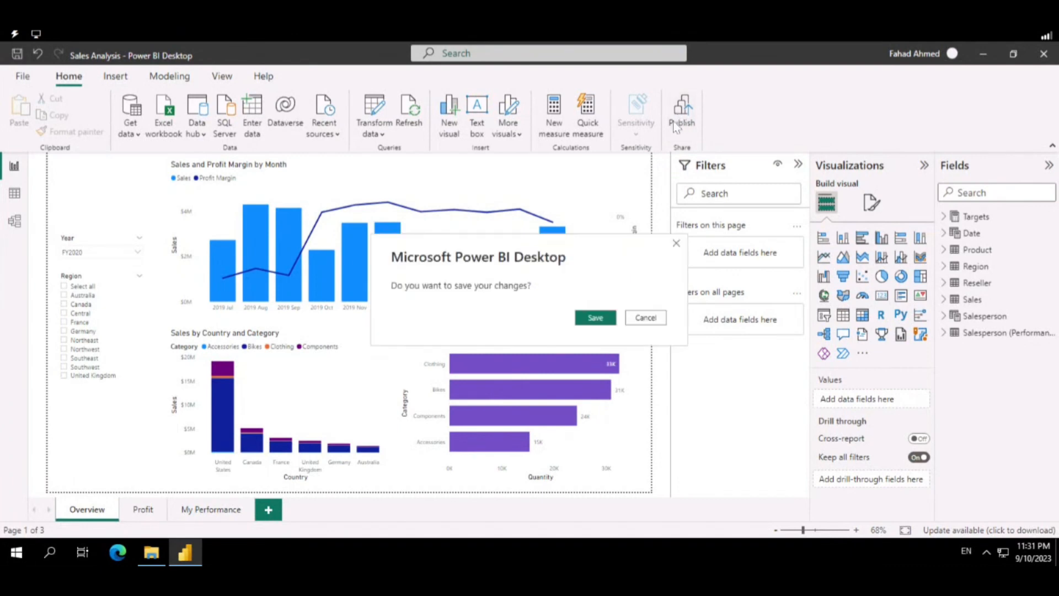
left_click(595, 318)
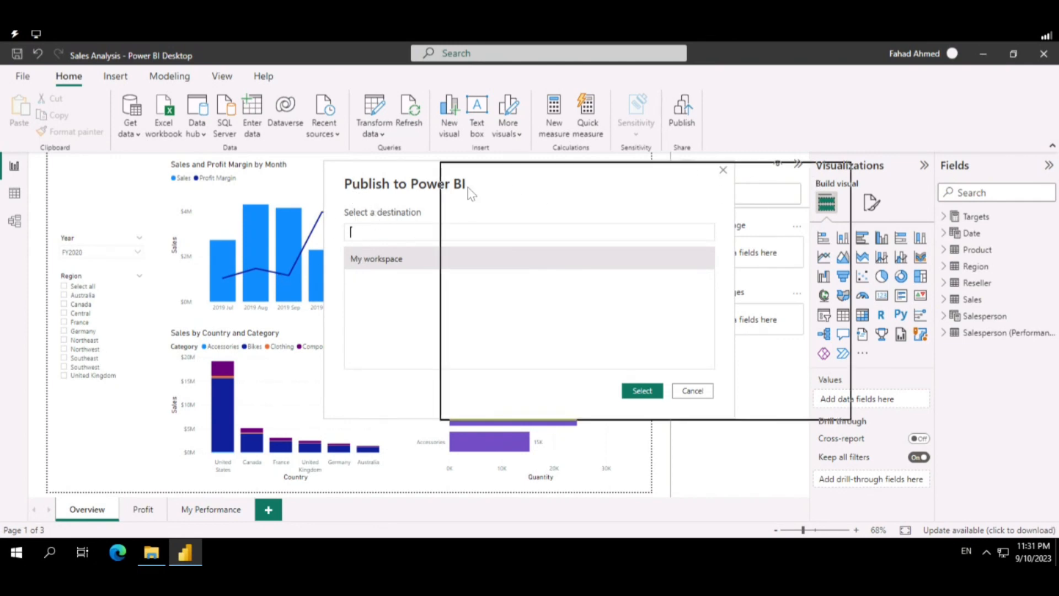
left_click_drag(467, 188, 468, 189)
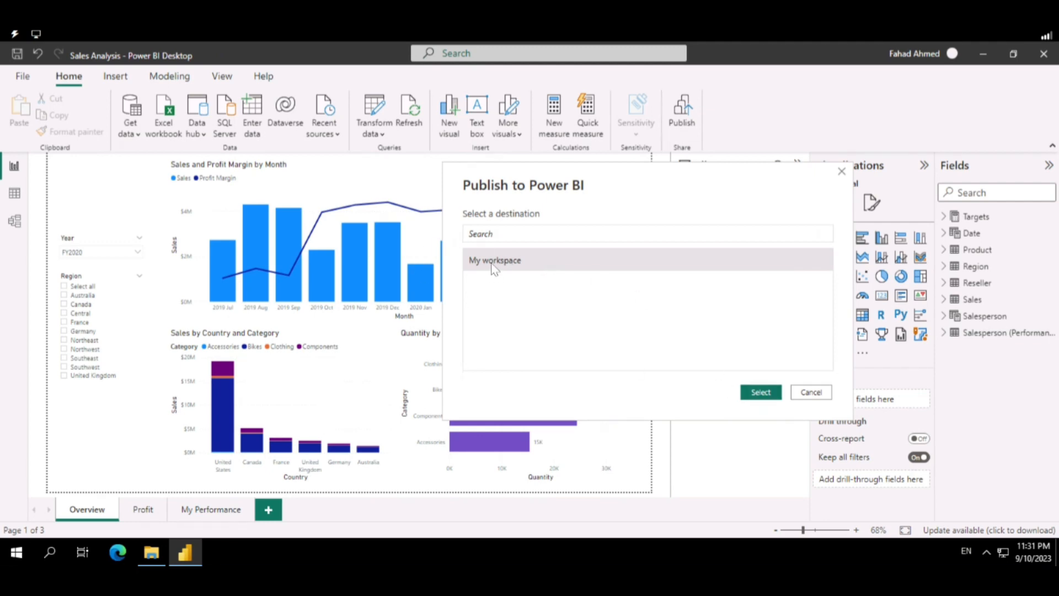
left_click(759, 394)
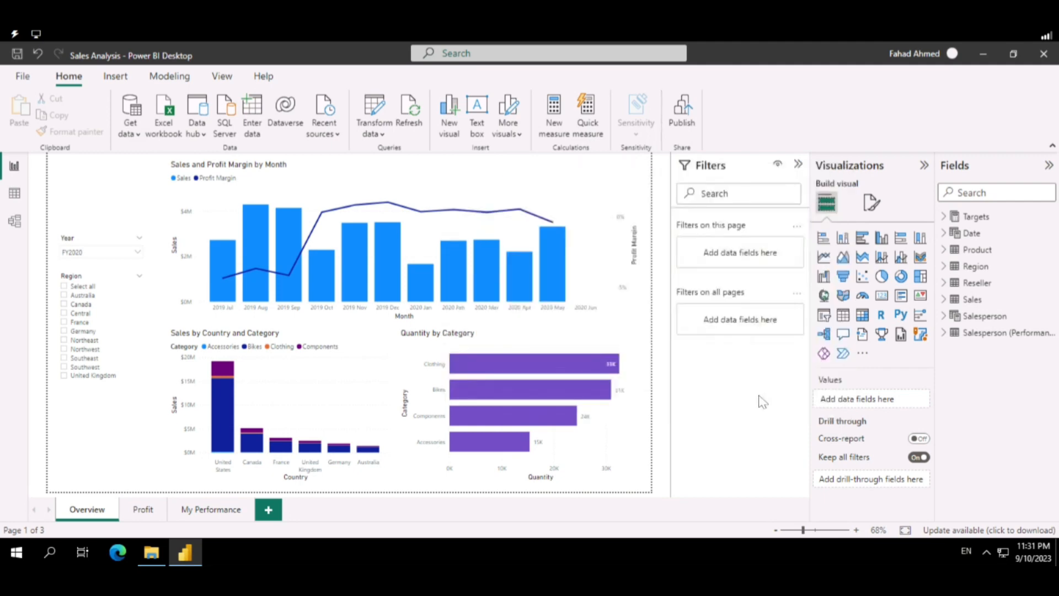
Switch to Microsoft Edge, open the bookmarked Power BI service and go to My workspace.
left_click(114, 551)
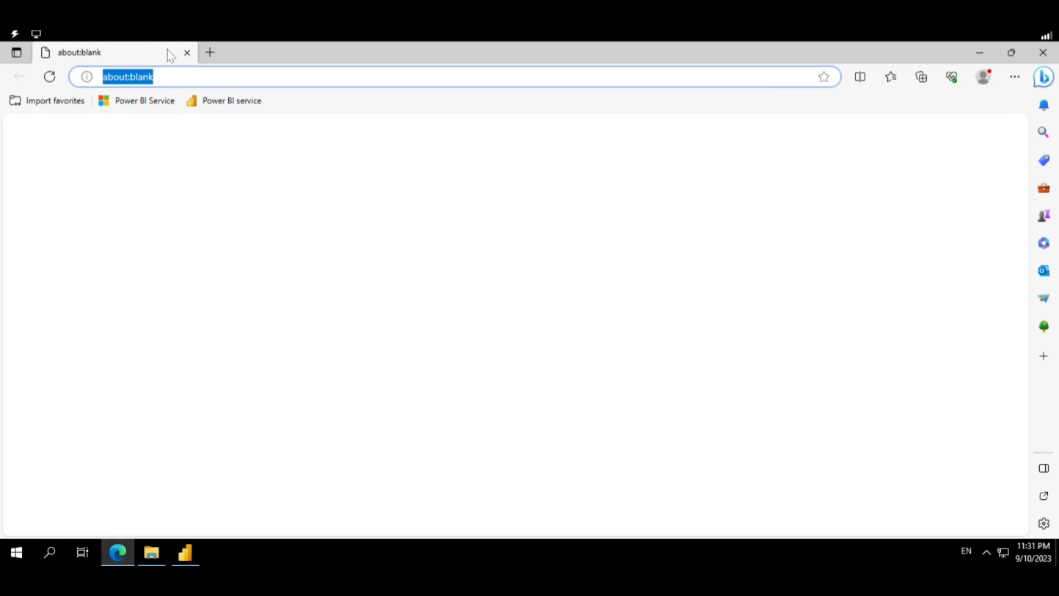
left_click(241, 102)
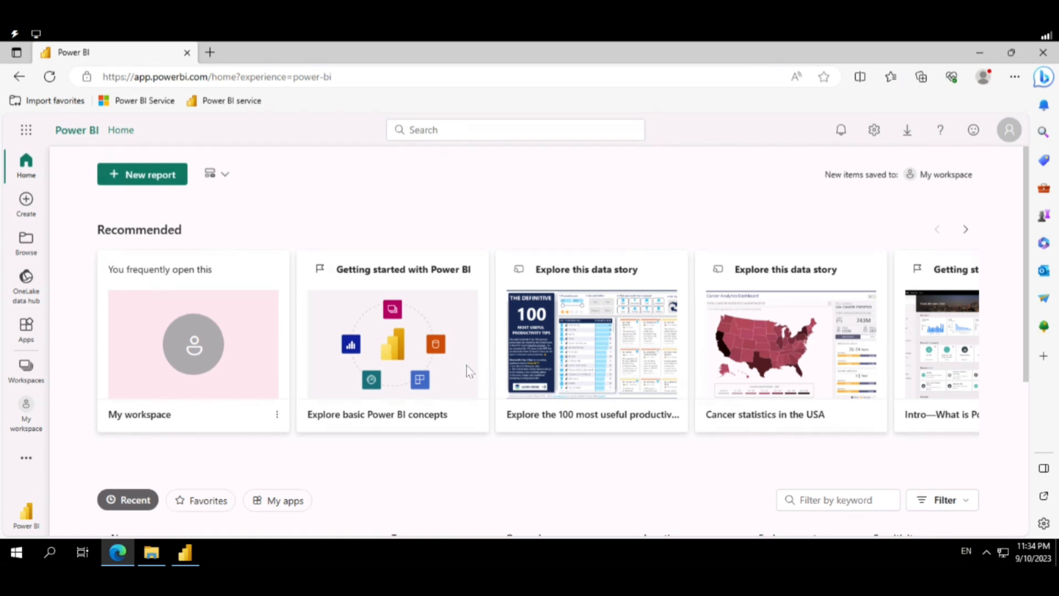
scroll(468, 370, "down", 3)
scroll(345, 267, "up", 3)
scroll(187, 284, "down", 3)
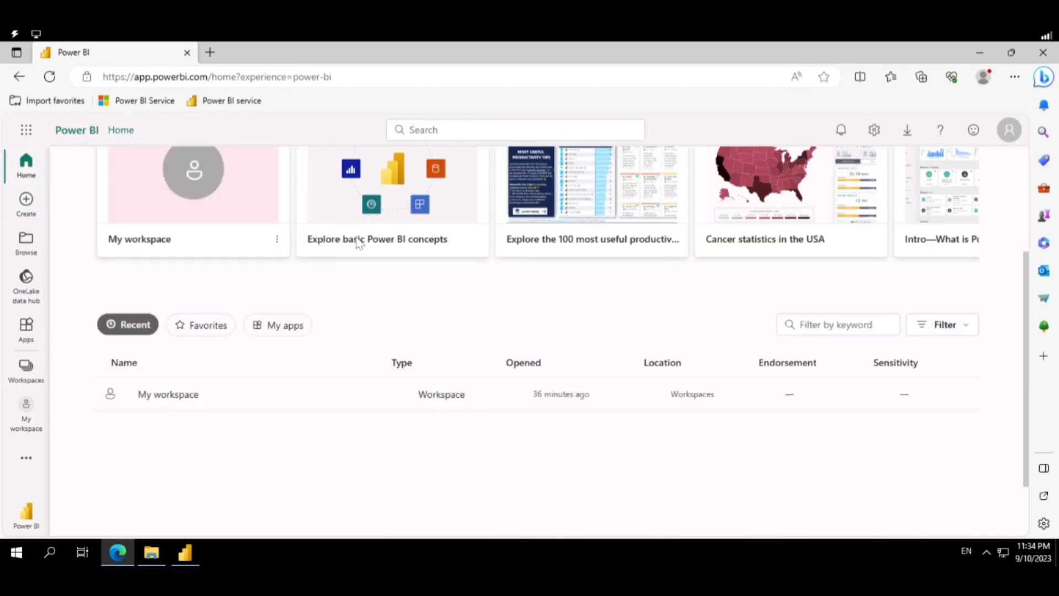
scroll(359, 243, "up", 3)
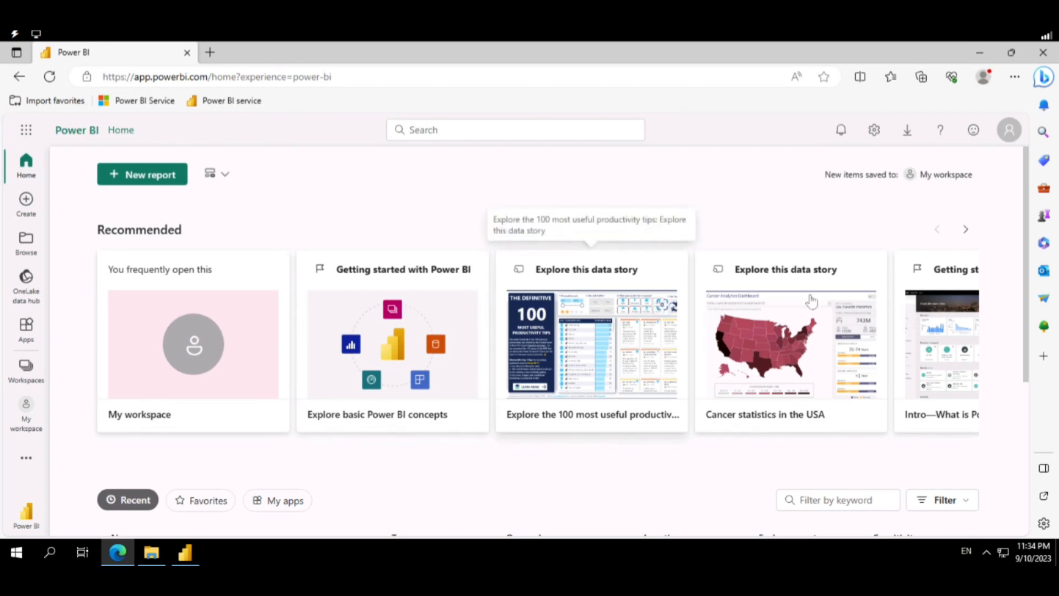
left_click(965, 228)
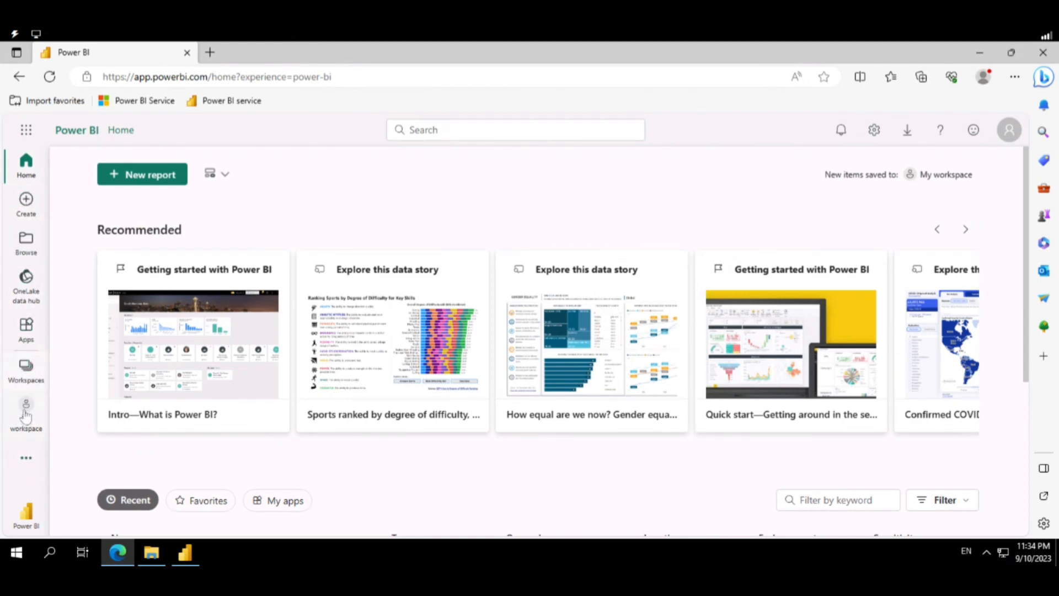
left_click(26, 368)
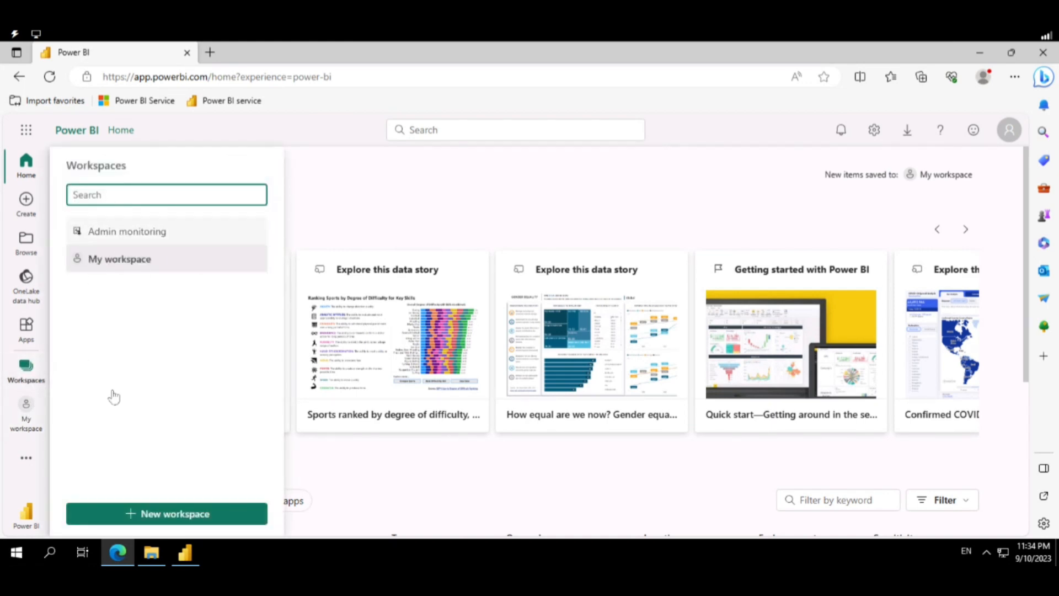
left_click(115, 259)
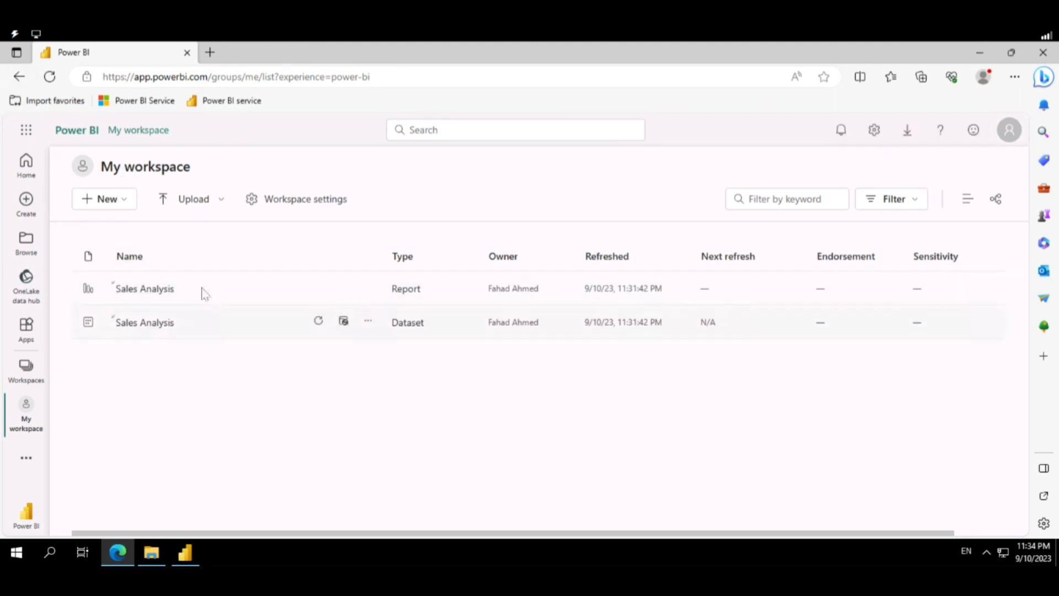
Switch to Power BI Desktop, dismiss the publishing message and minimize the window to return to the browser.
left_click(196, 559)
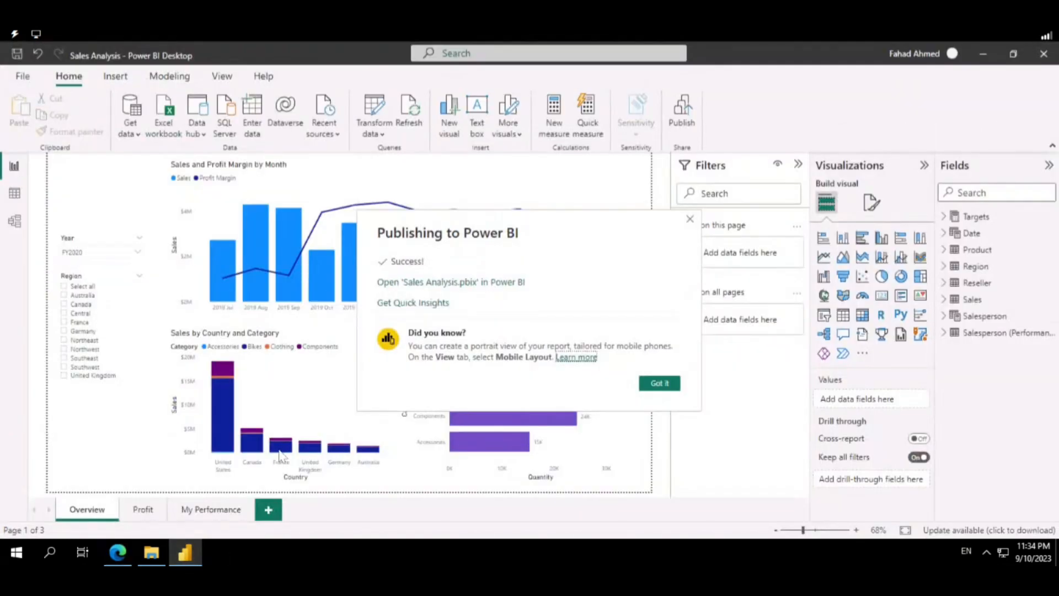
left_click(659, 383)
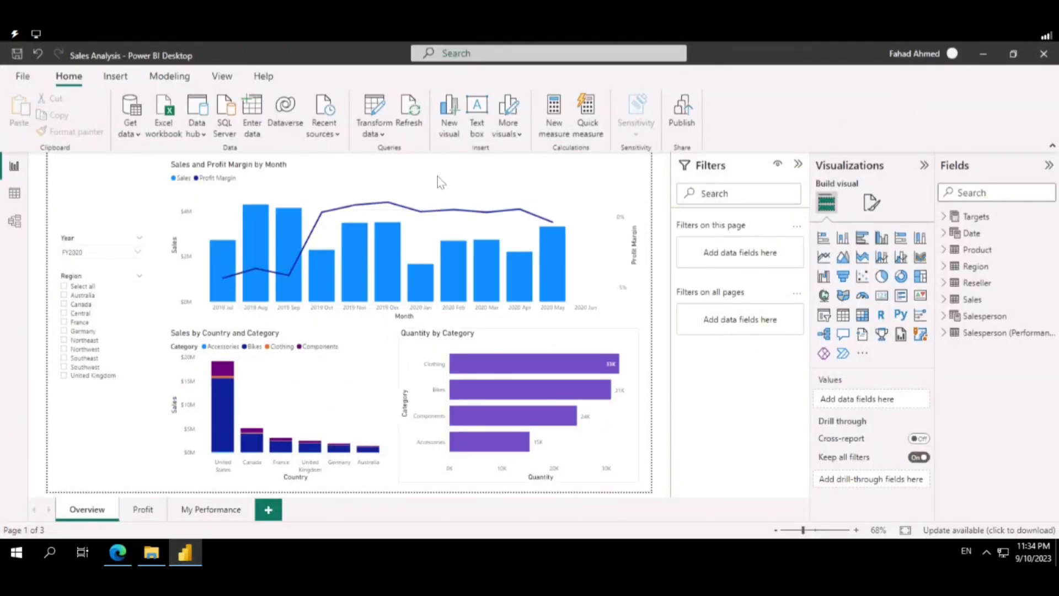
left_click(982, 53)
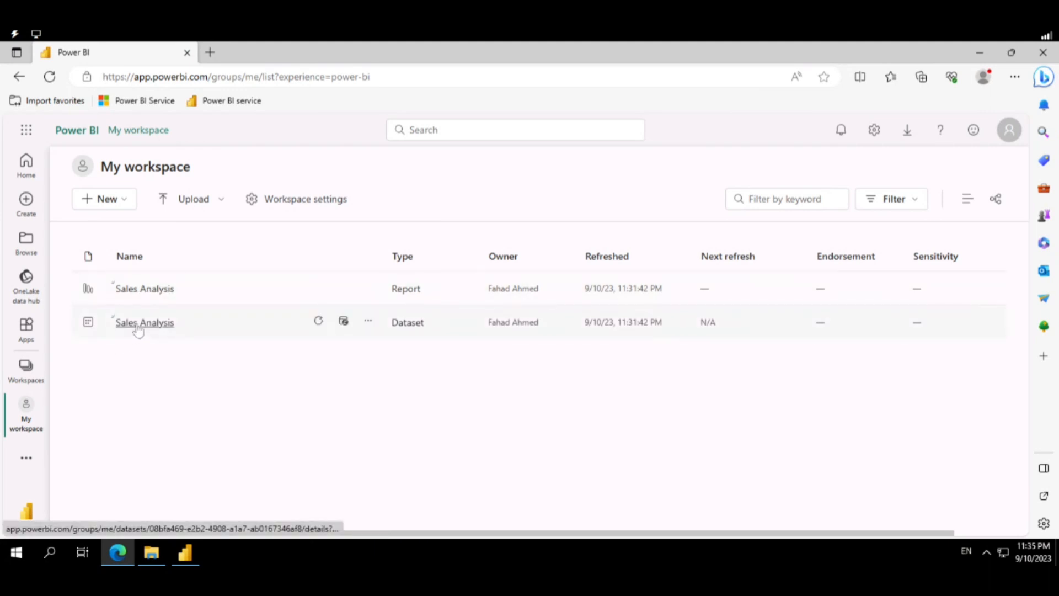
left_click(368, 323)
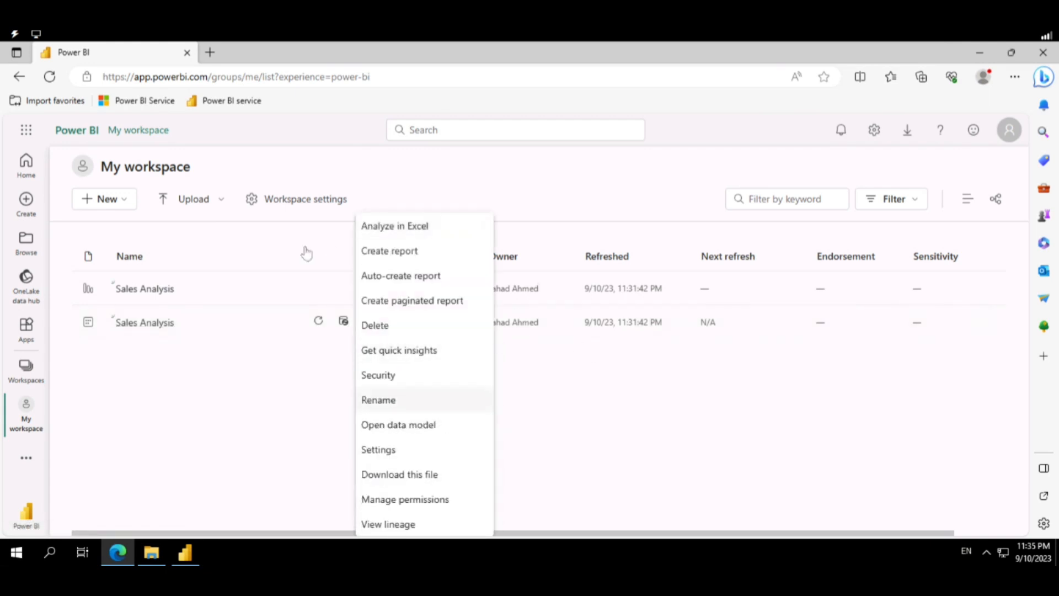
left_click(530, 428)
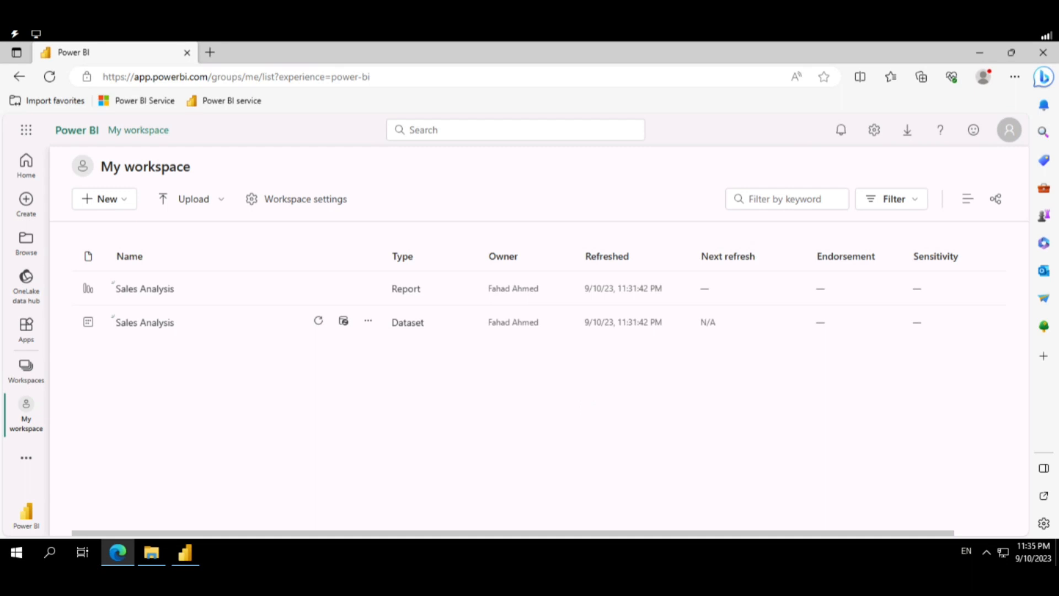
Open the published Sales Analysis report and view its Profit, My Performance and Overview pages.
left_click(147, 290)
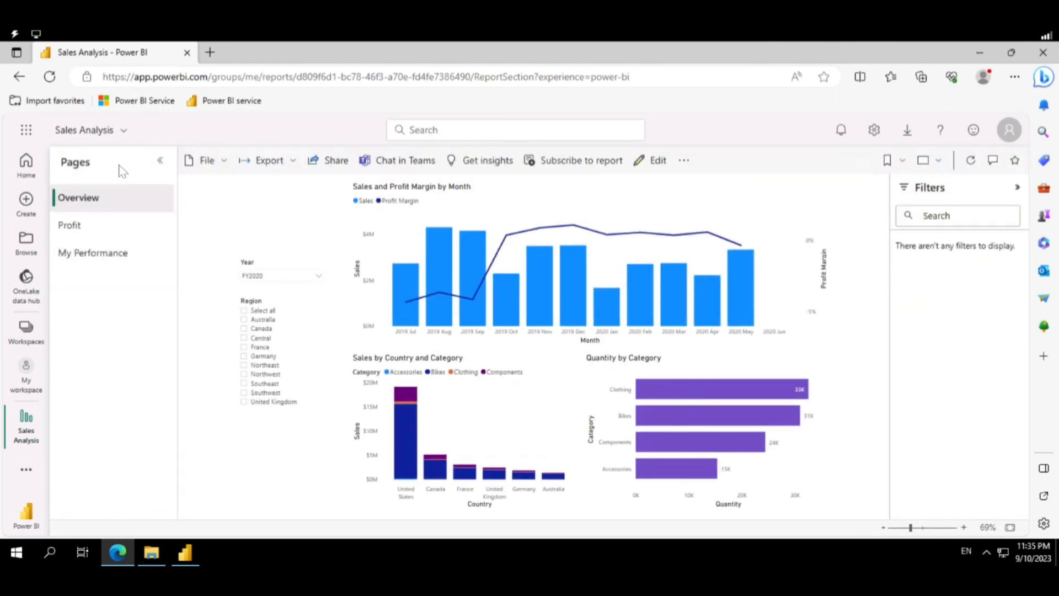
left_click(114, 226)
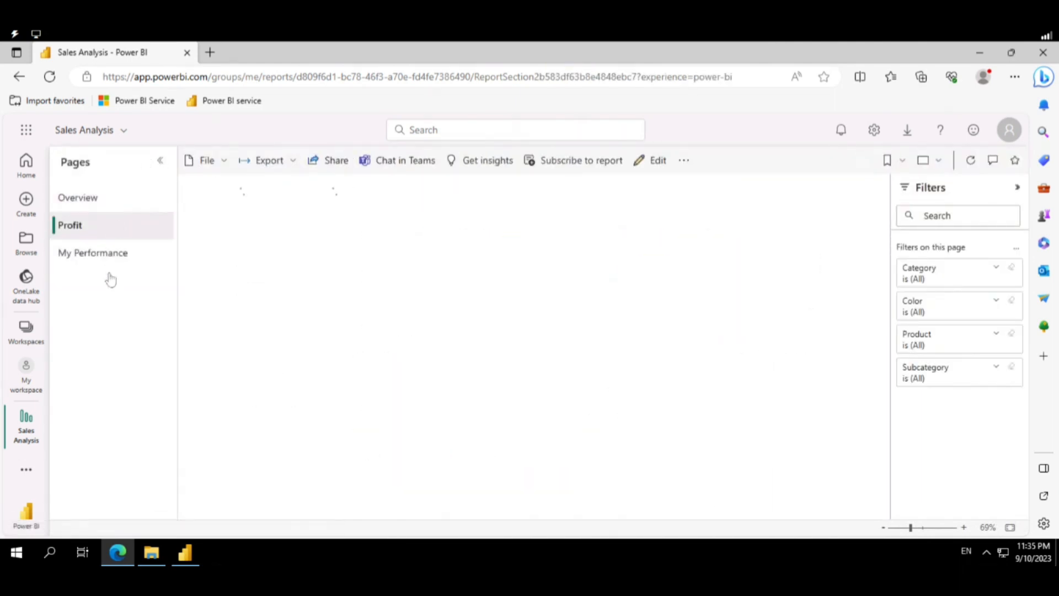
left_click(118, 209)
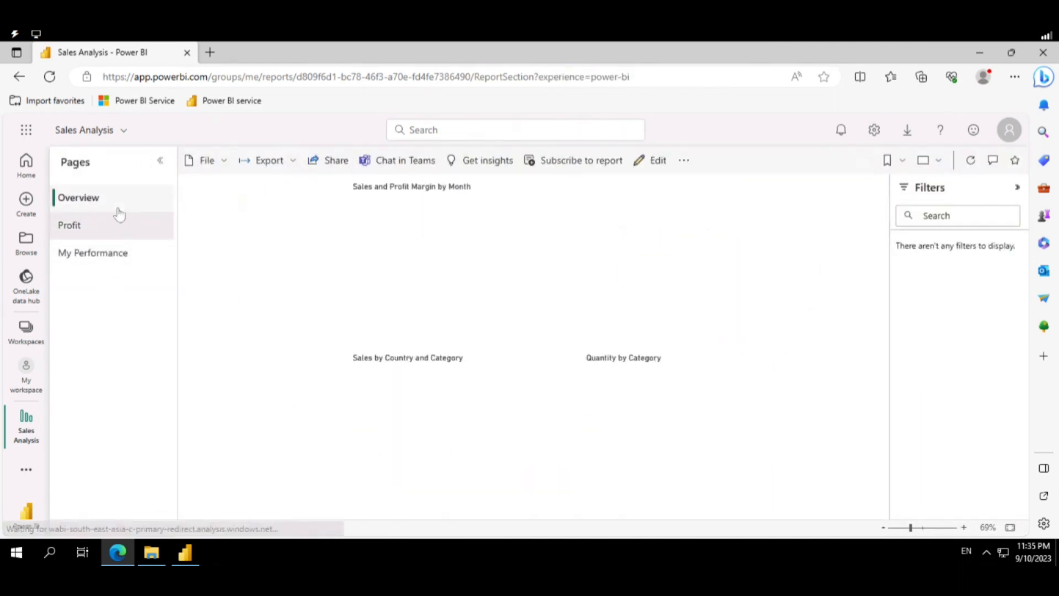
left_click(97, 227)
left_click(95, 259)
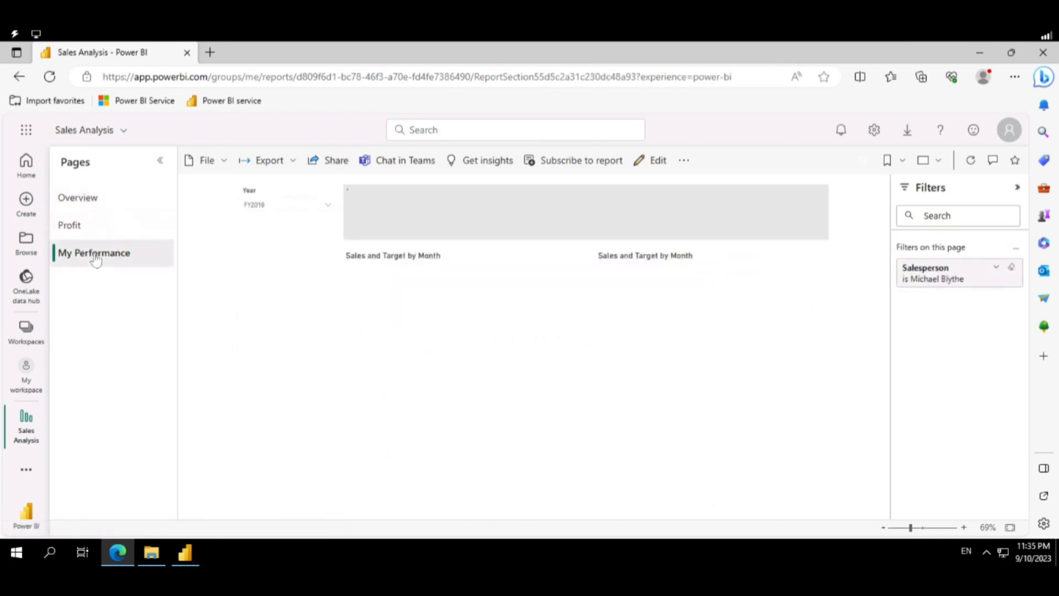
left_click(112, 198)
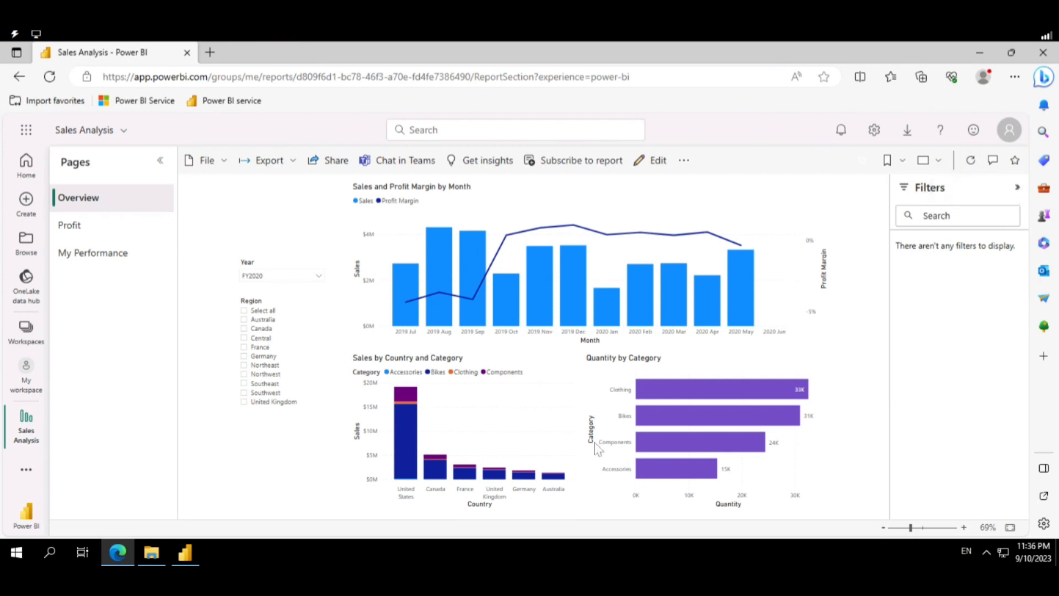
Open the report for editing, dismiss the mobile design tip and reload the page to return to reading view.
left_click(656, 160)
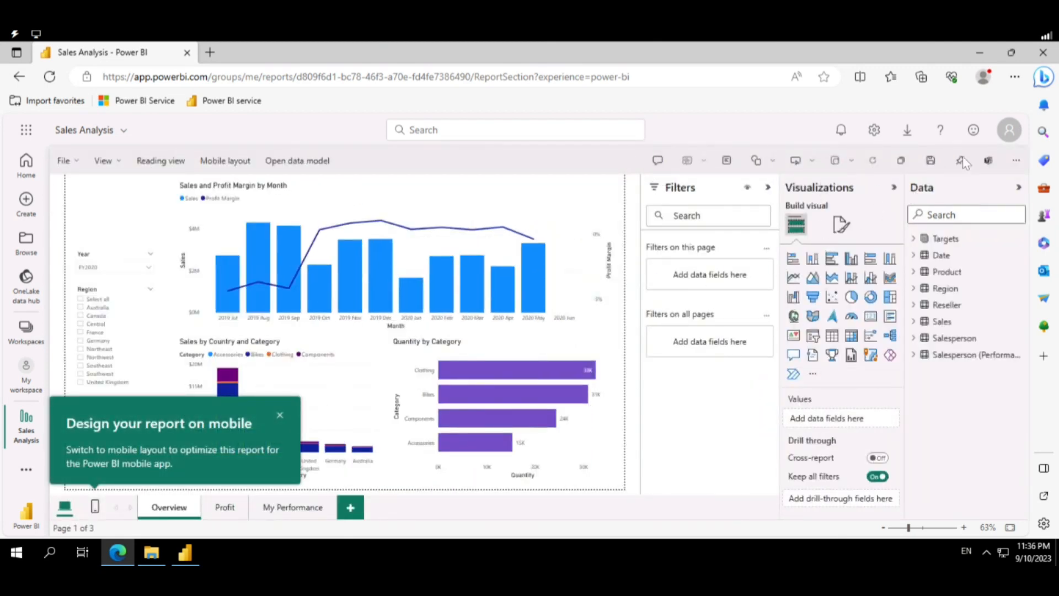
left_click(280, 415)
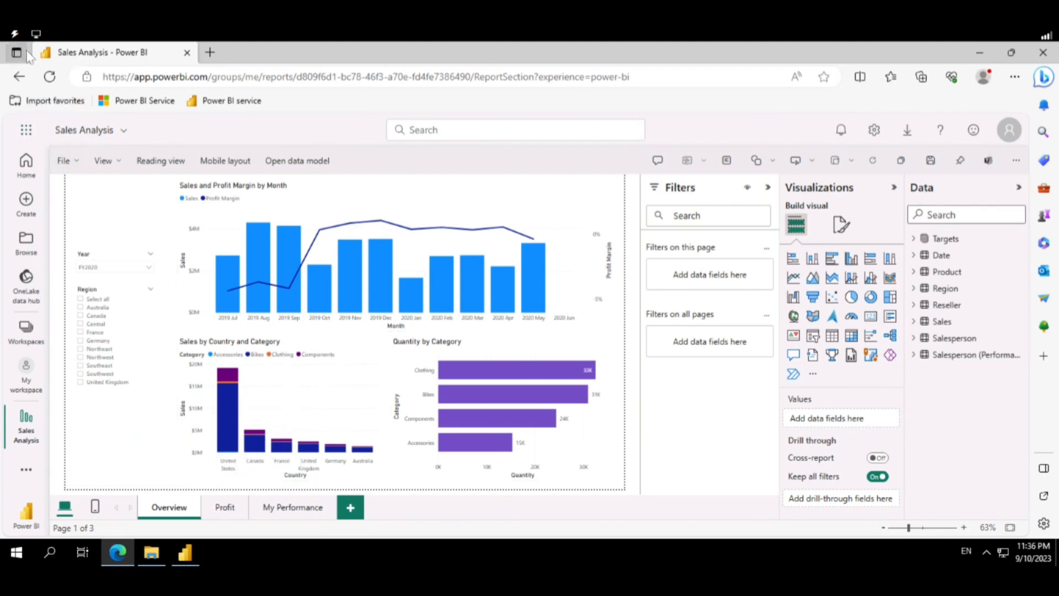
left_click(50, 77)
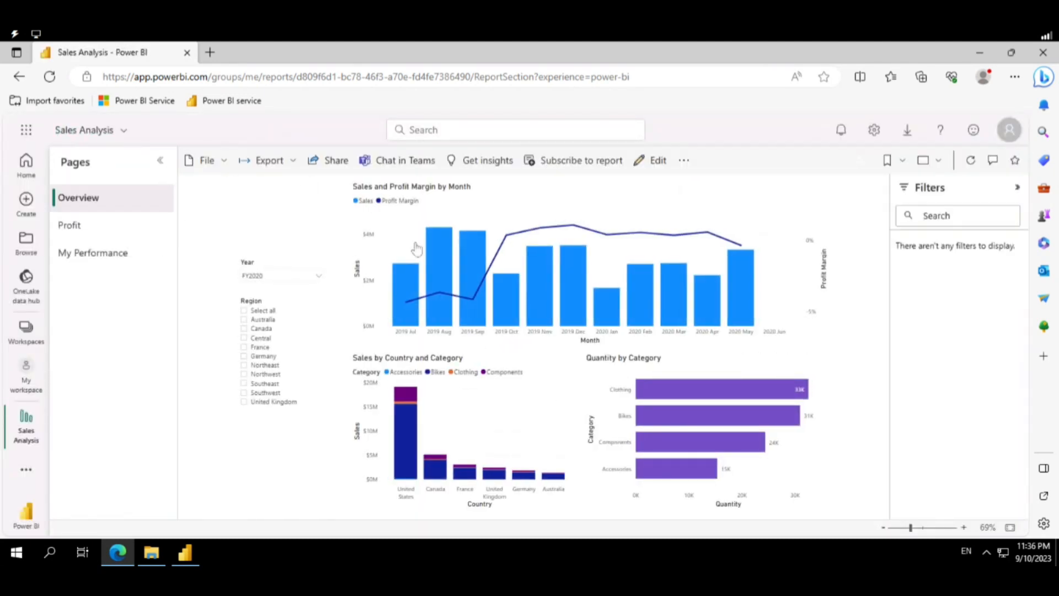
Cross-highlight the Overview page visuals by the 2020 Feb and 2019 Nov columns of the Sales and Profit Margin chart.
left_click(673, 300)
left_click(651, 306)
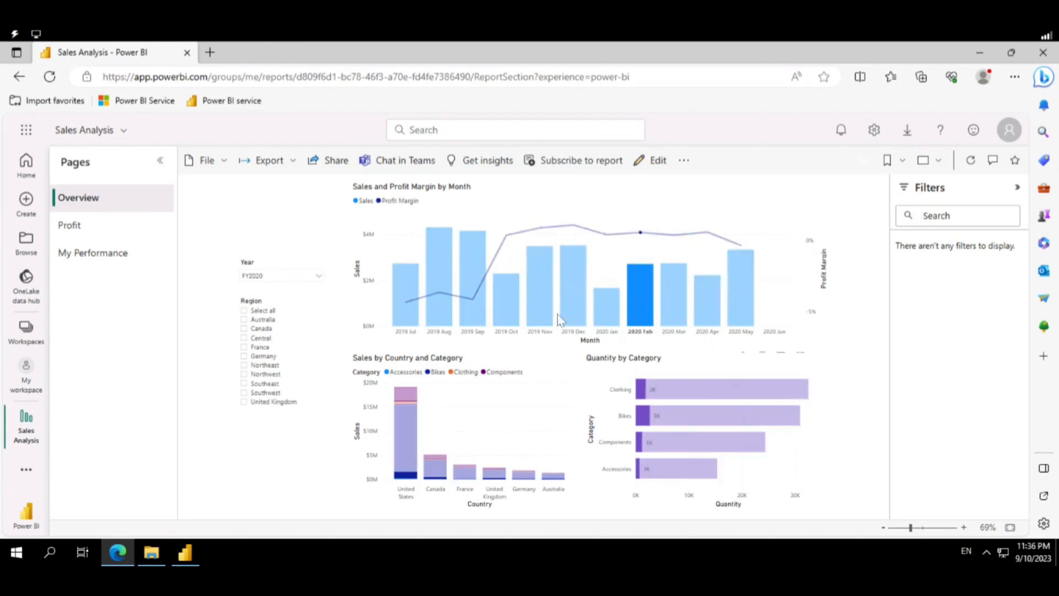
left_click(555, 318)
left_click(548, 315)
Filter the Overview page by the Germany, Northwest and Southeast regions, one after another.
left_click(262, 356)
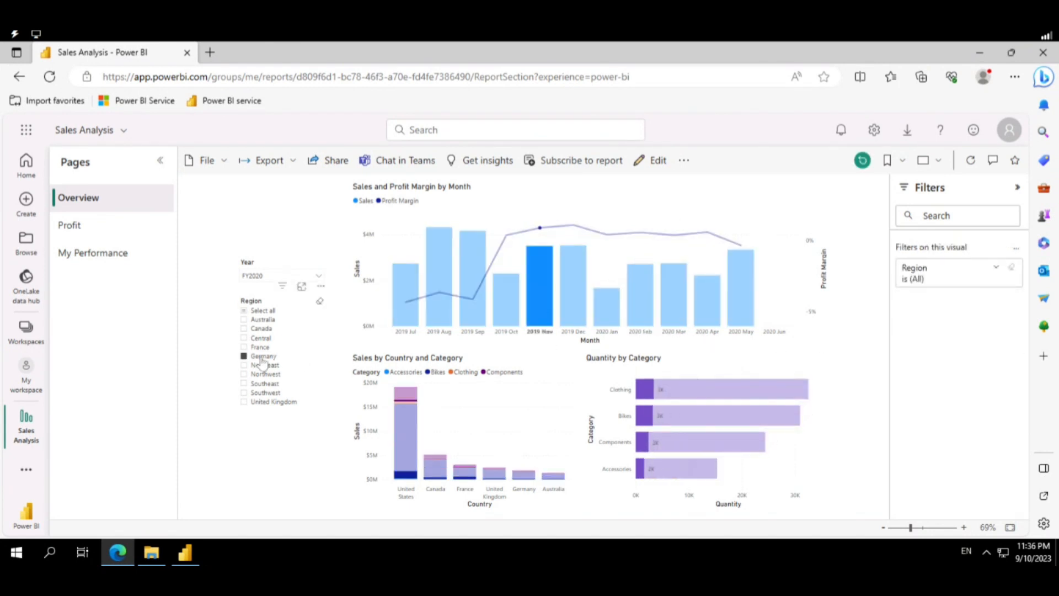
left_click(274, 375)
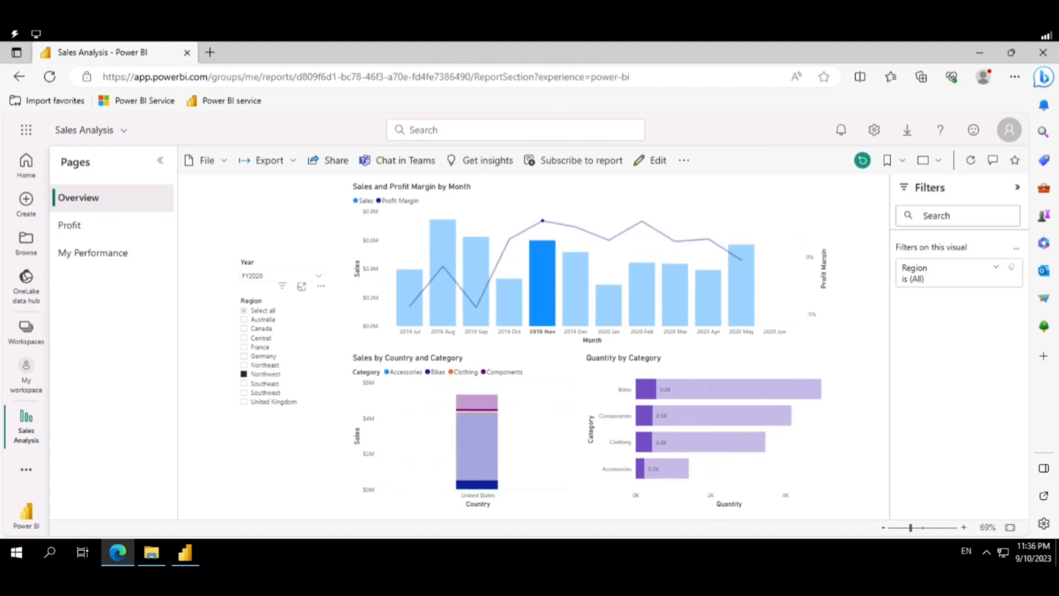
left_click(261, 383)
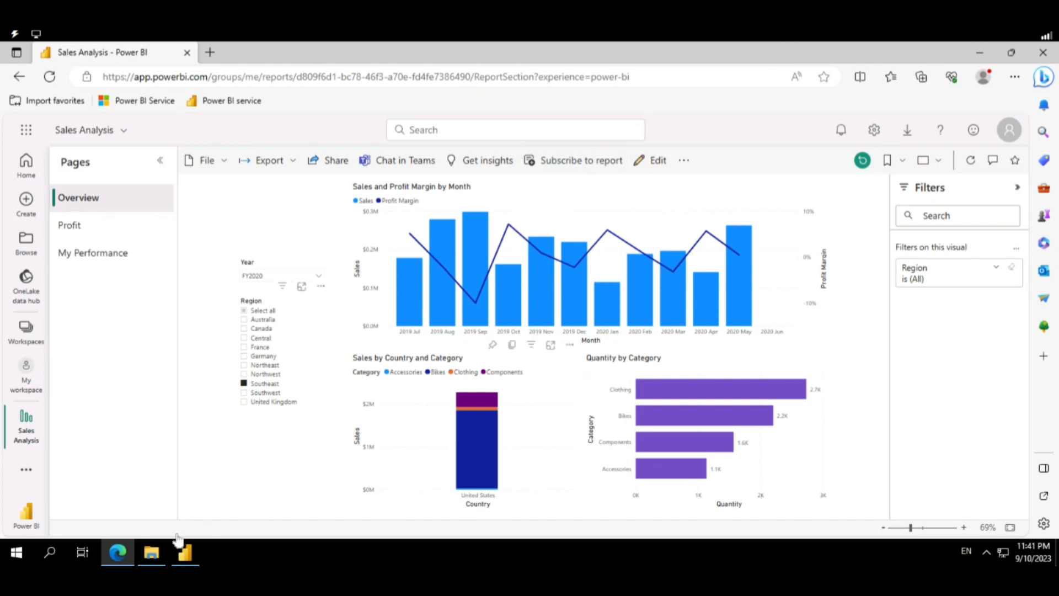
Switch to Power BI Desktop and test the Overview page's Year slicer with FY2019 and FY2021, ending on FY2020.
left_click(185, 552)
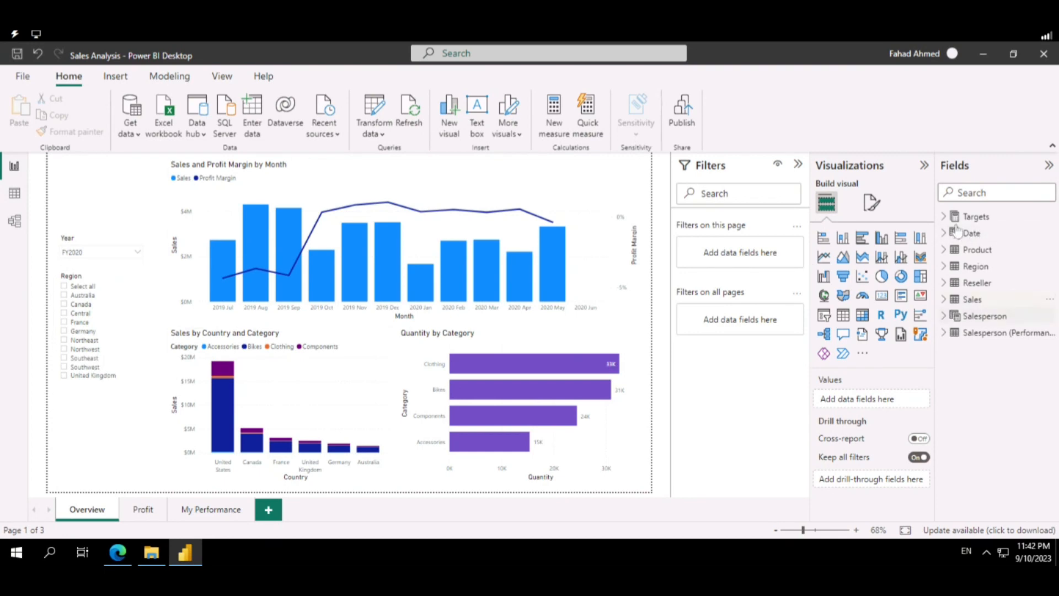
left_click(84, 253)
left_click(81, 277)
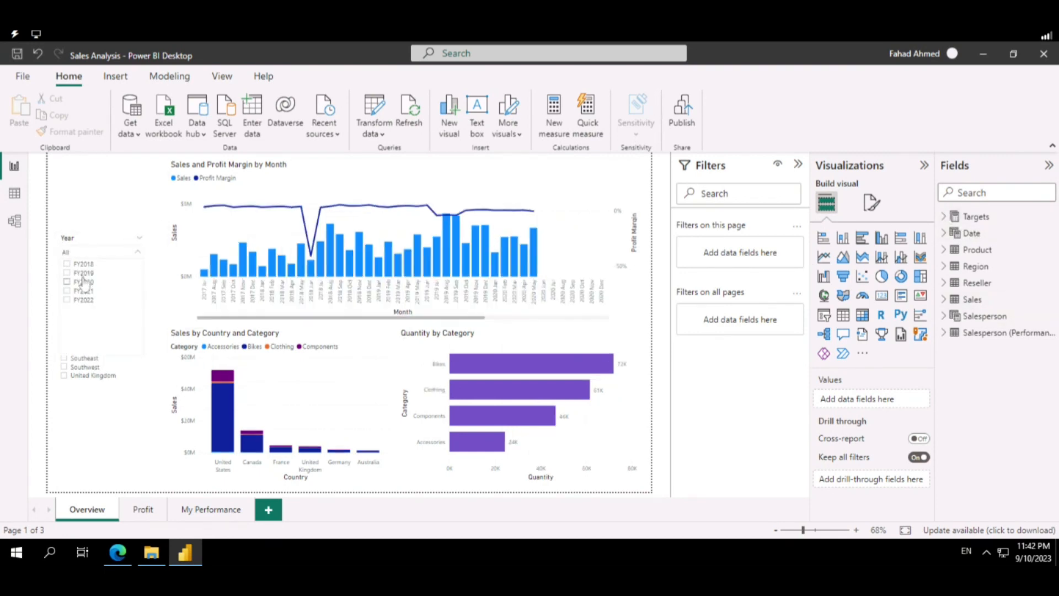
left_click(82, 274)
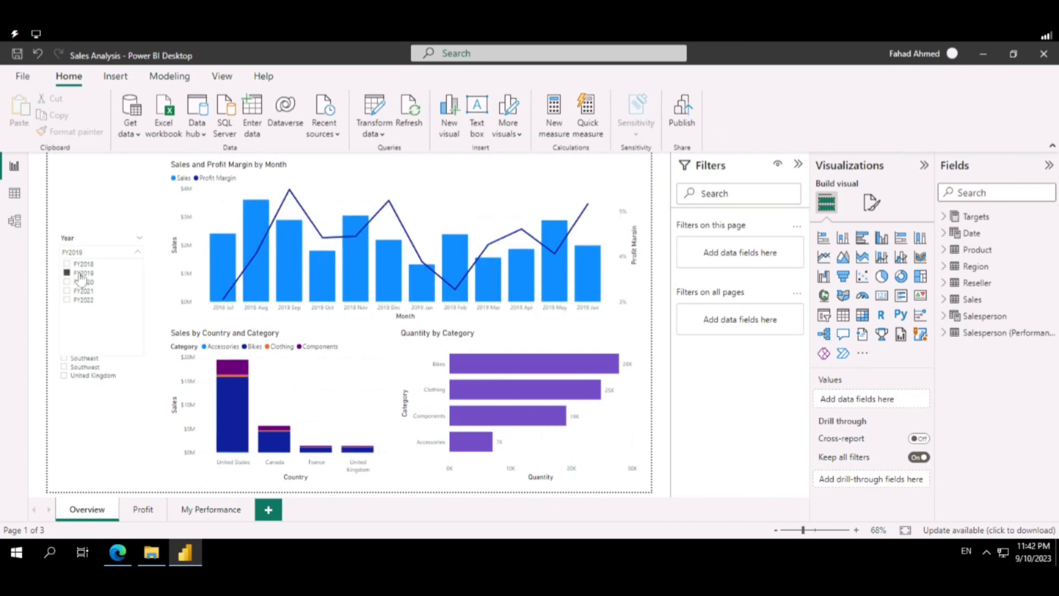
left_click(85, 291)
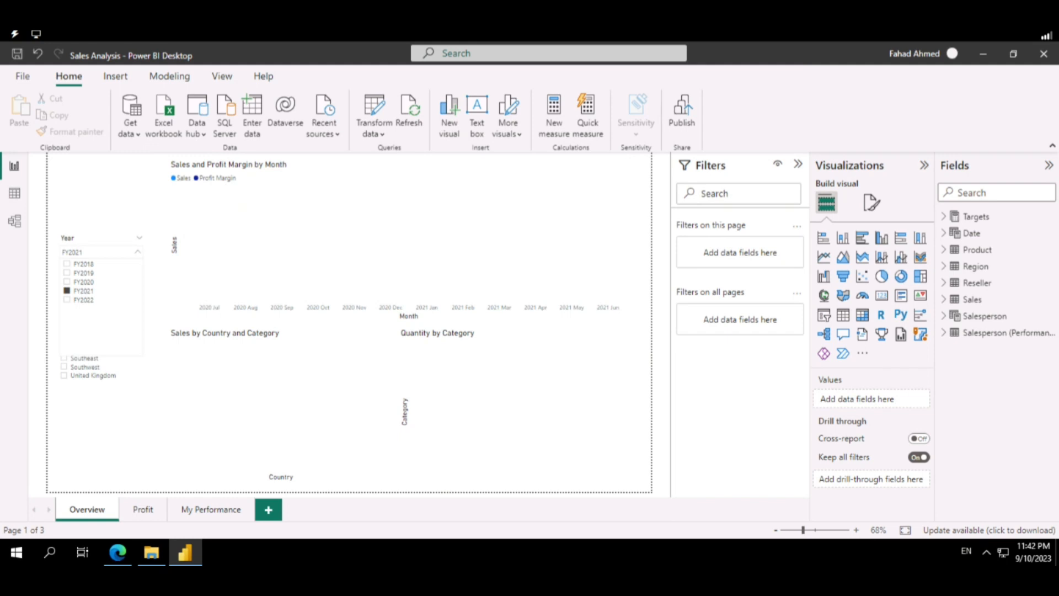
left_click(83, 282)
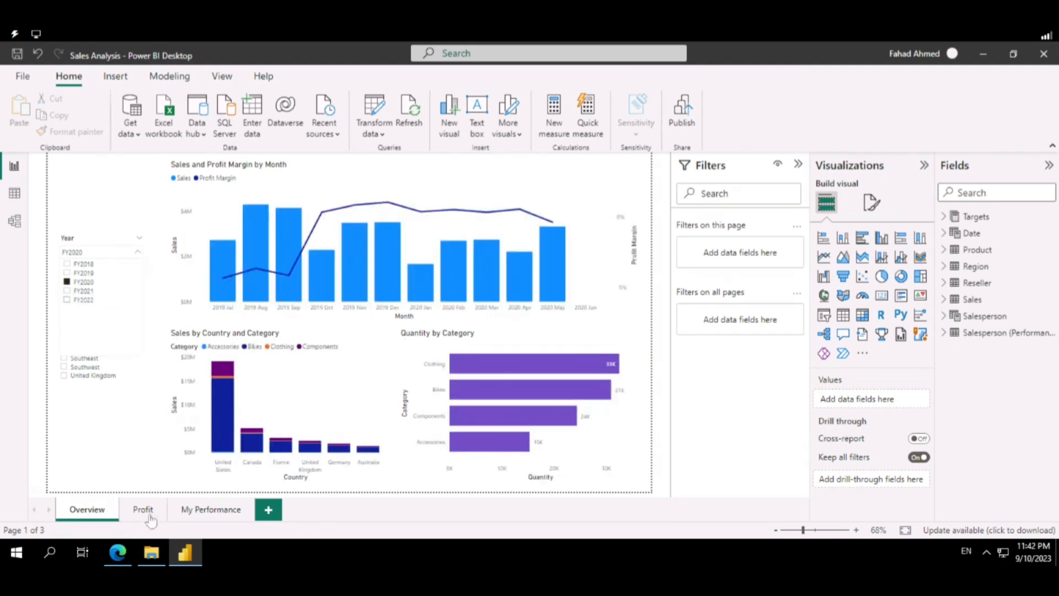
Compare the My Performance and Overview pages, set the My Performance Year slicer to FY2018 and return to Overview.
left_click(194, 510)
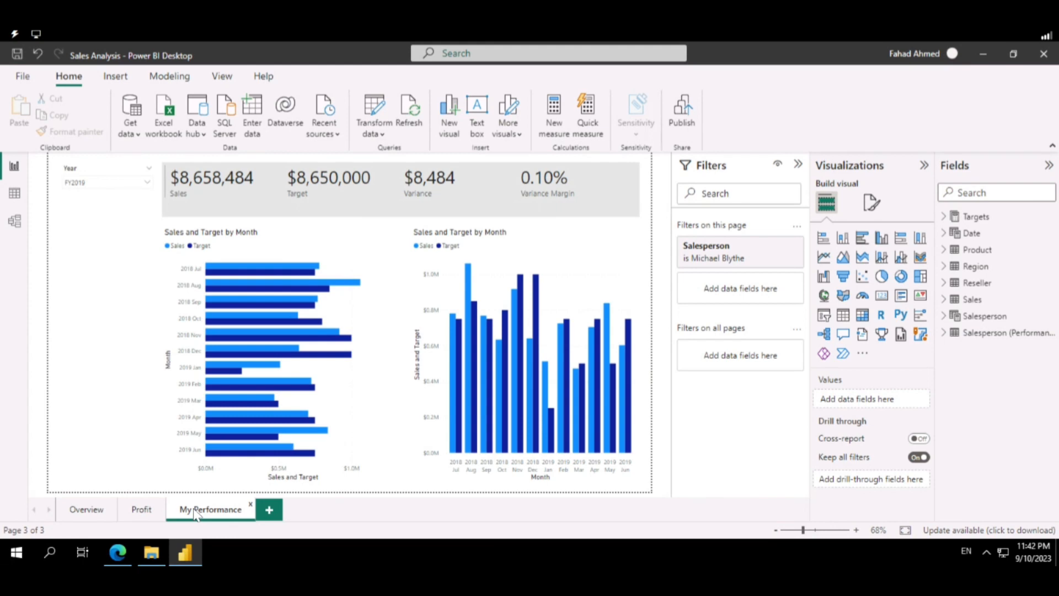
left_click(81, 512)
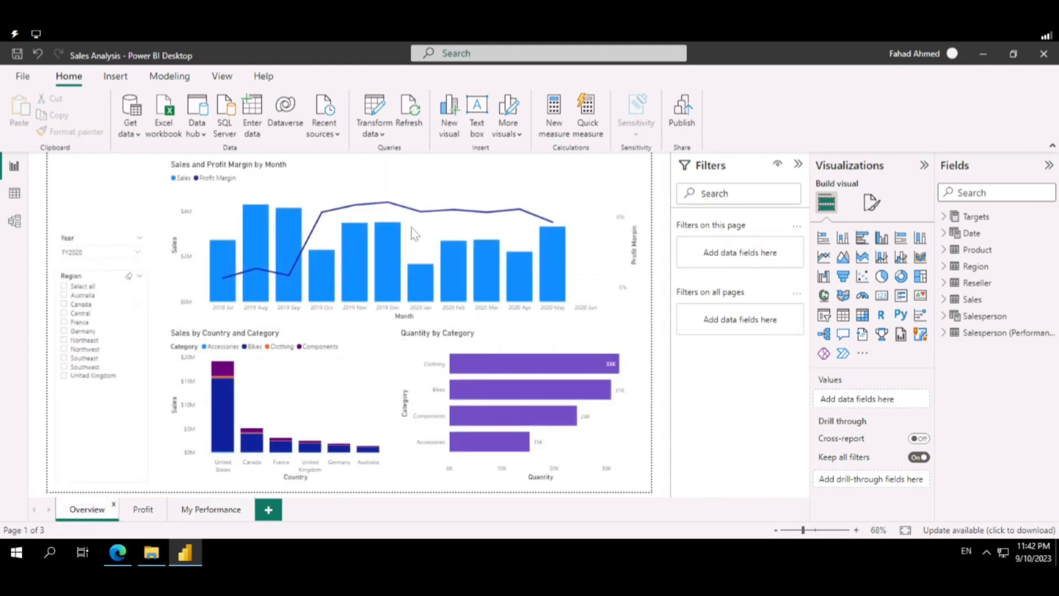
left_click(213, 509)
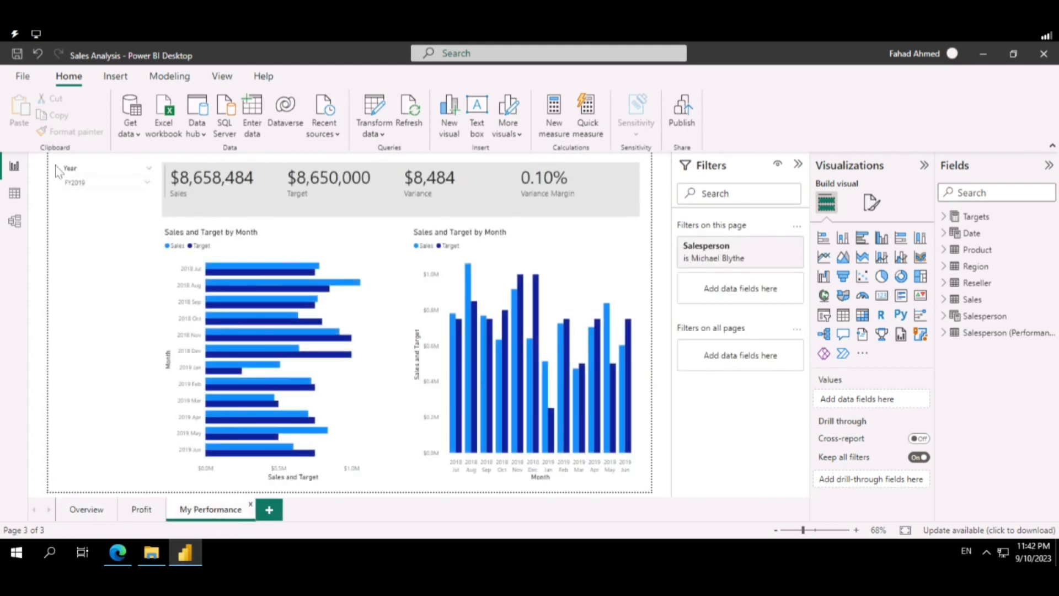
left_click(95, 183)
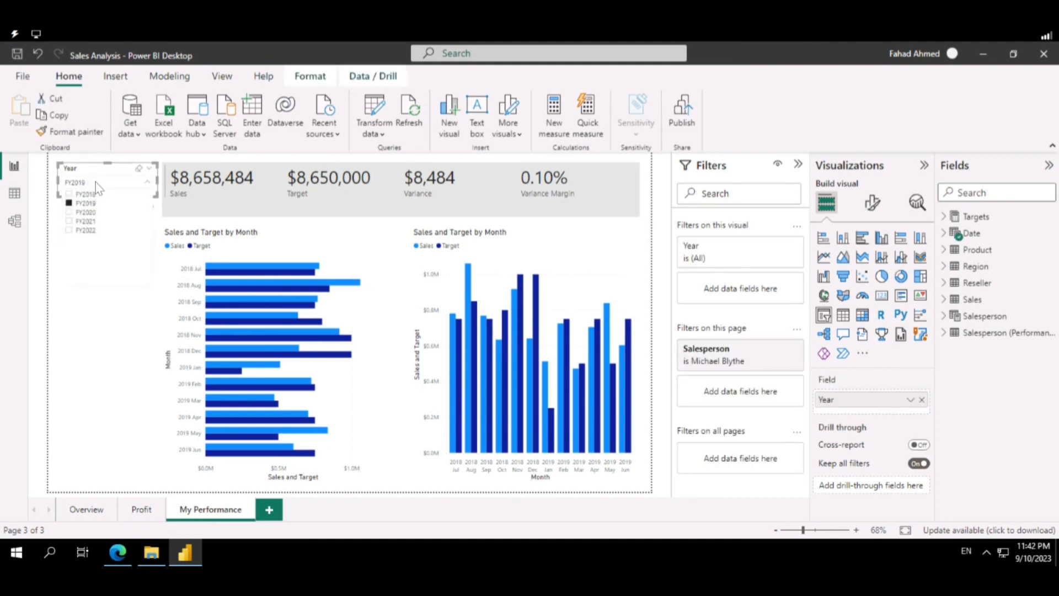
left_click(84, 194)
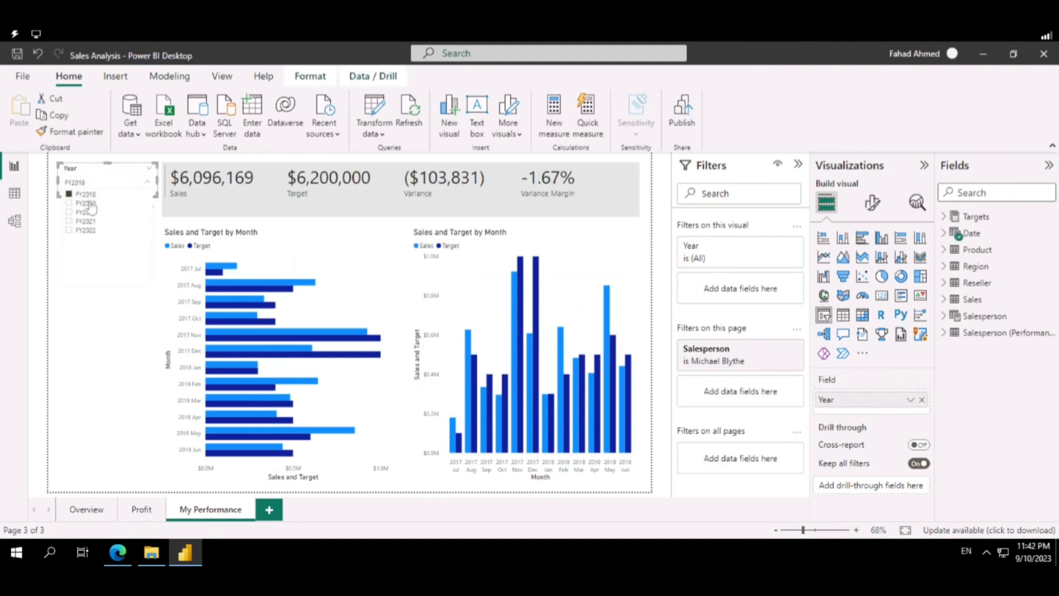
left_click(78, 511)
left_click(78, 511)
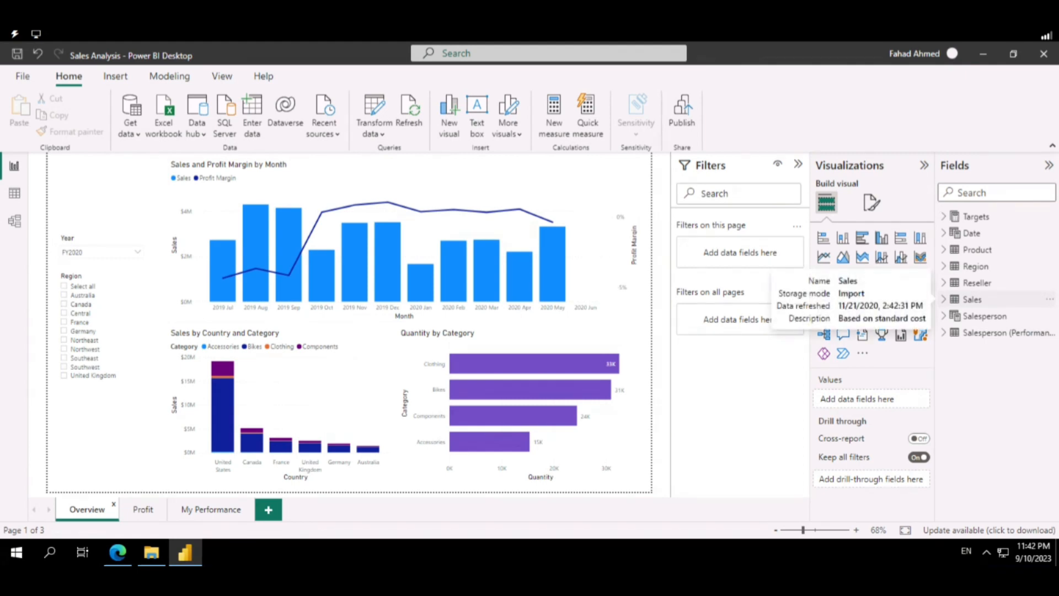
Select the Year slicer on the Overview page and open its slicer synchronization settings.
left_click(79, 257)
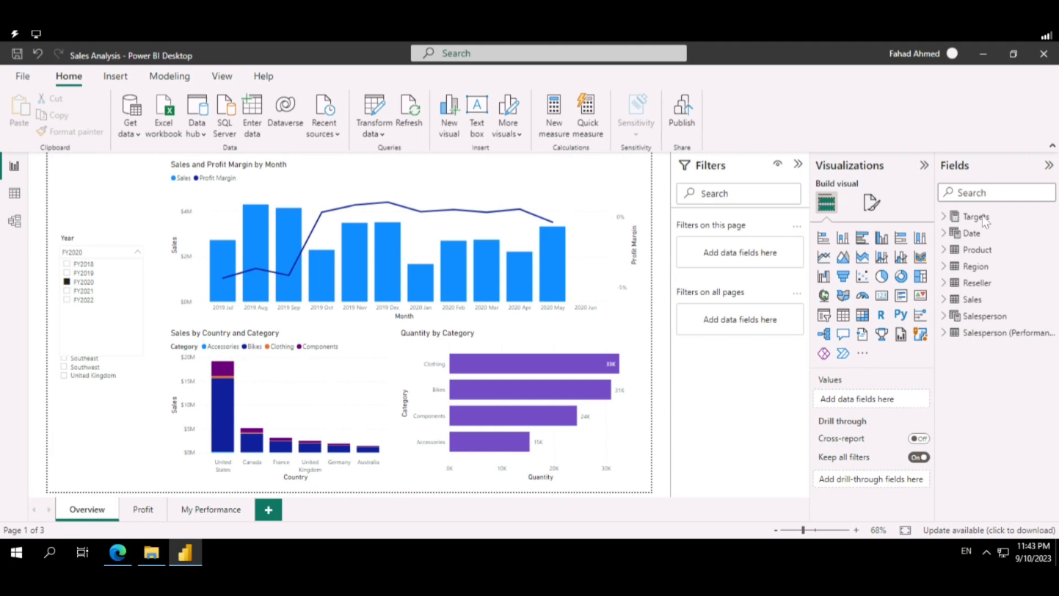
left_click(221, 78)
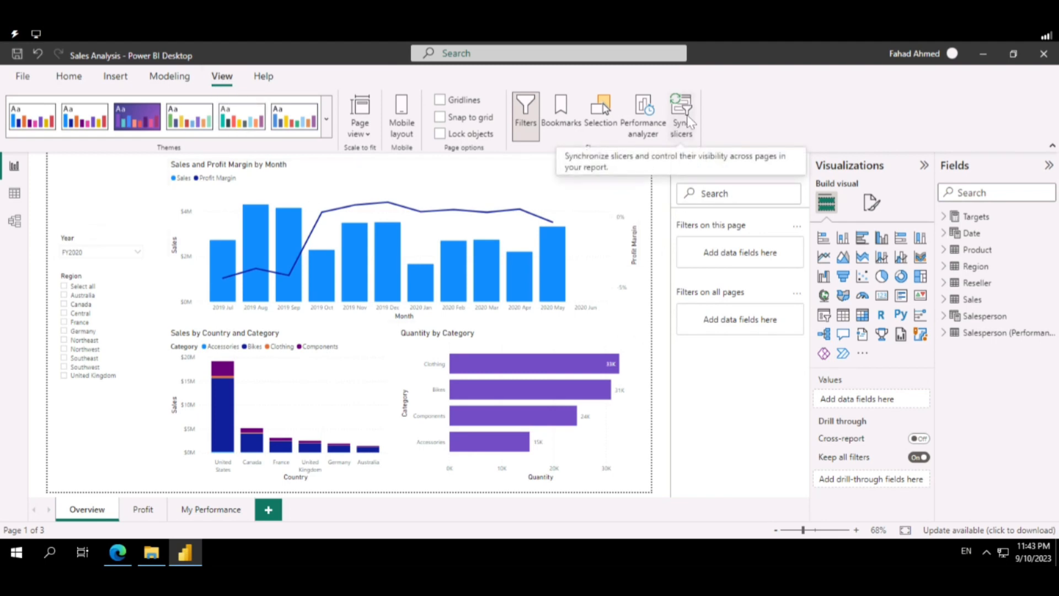
left_click(88, 241)
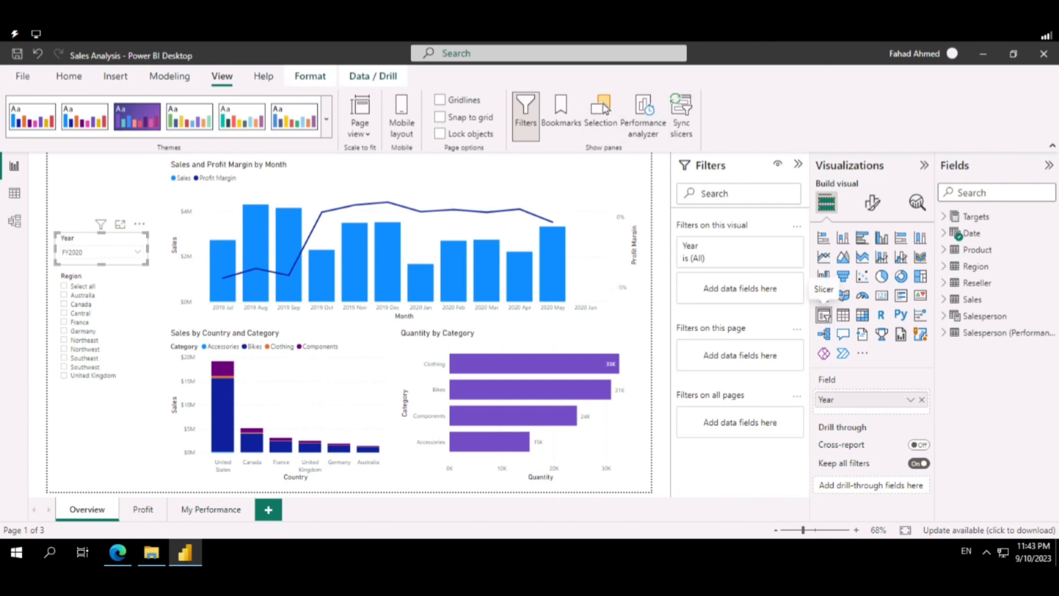
left_click(682, 115)
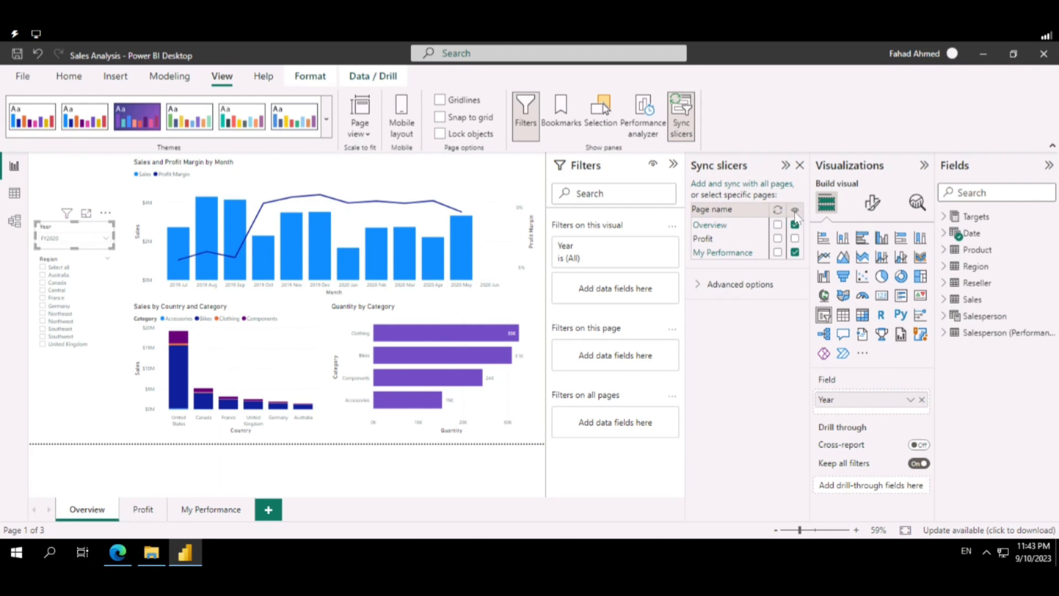
Test hiding and showing the Year slicer on the My Performance and Overview pages, viewing My Performance while it is hidden there.
left_click(794, 252)
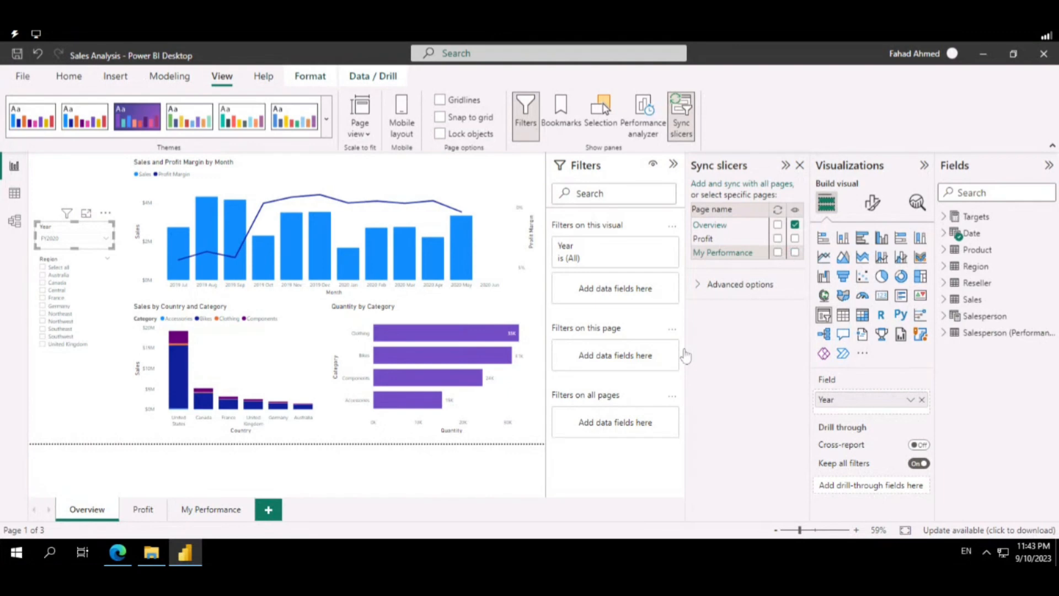
left_click(220, 510)
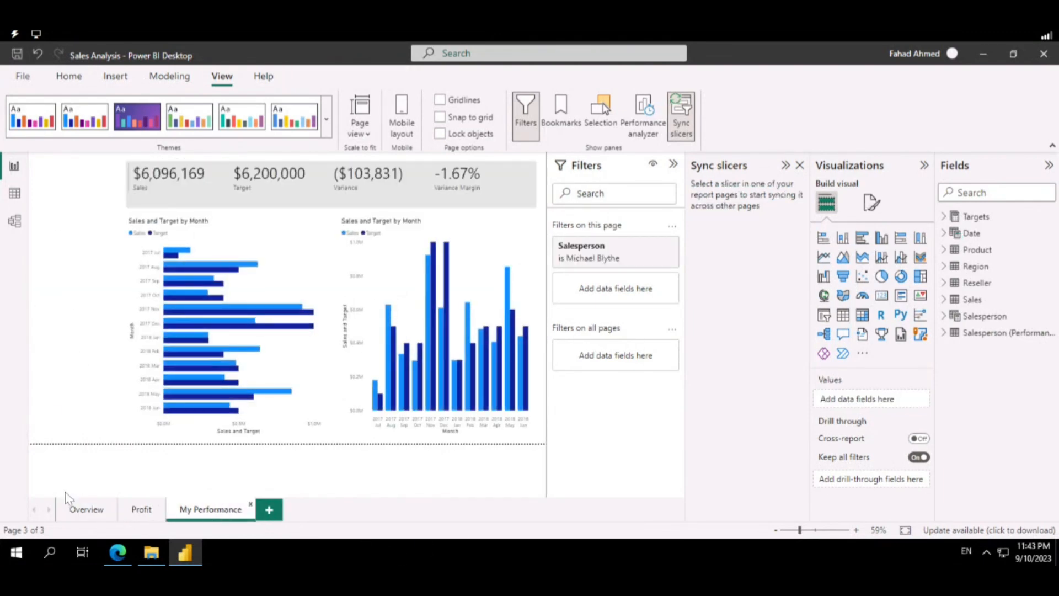
left_click(87, 509)
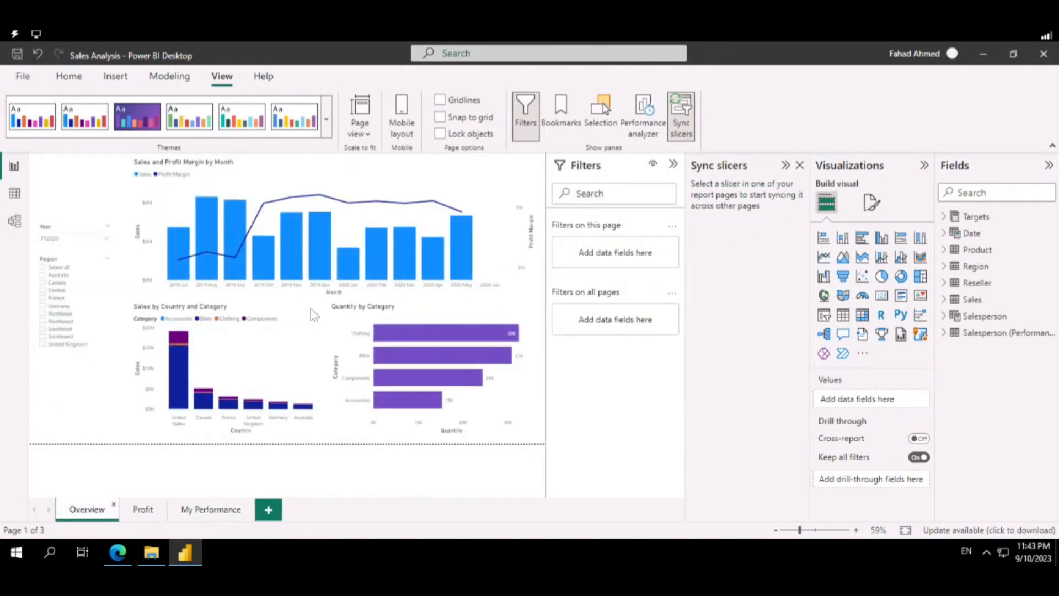
left_click(87, 229)
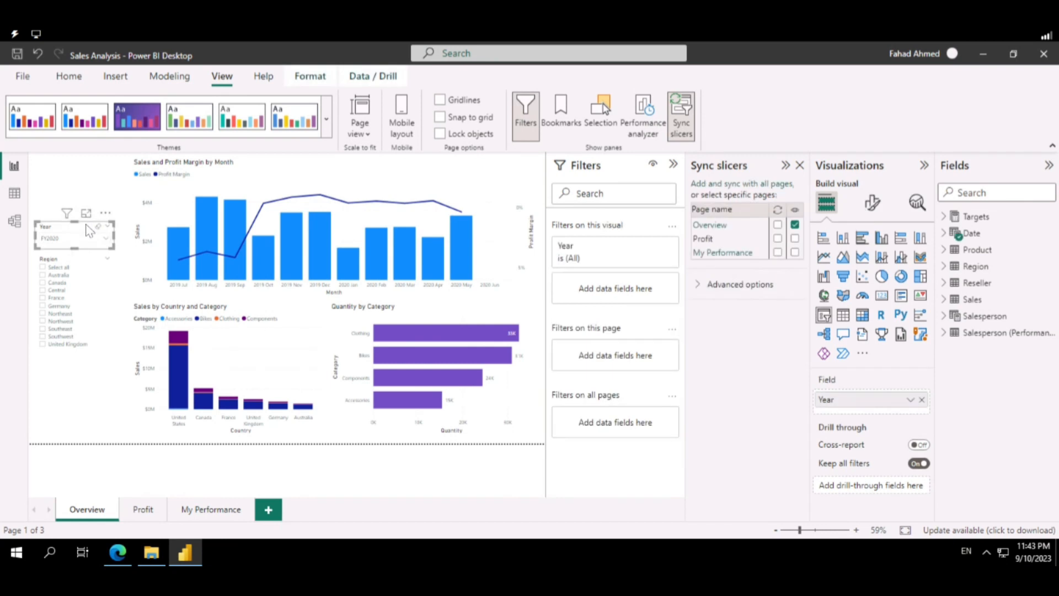
left_click(794, 253)
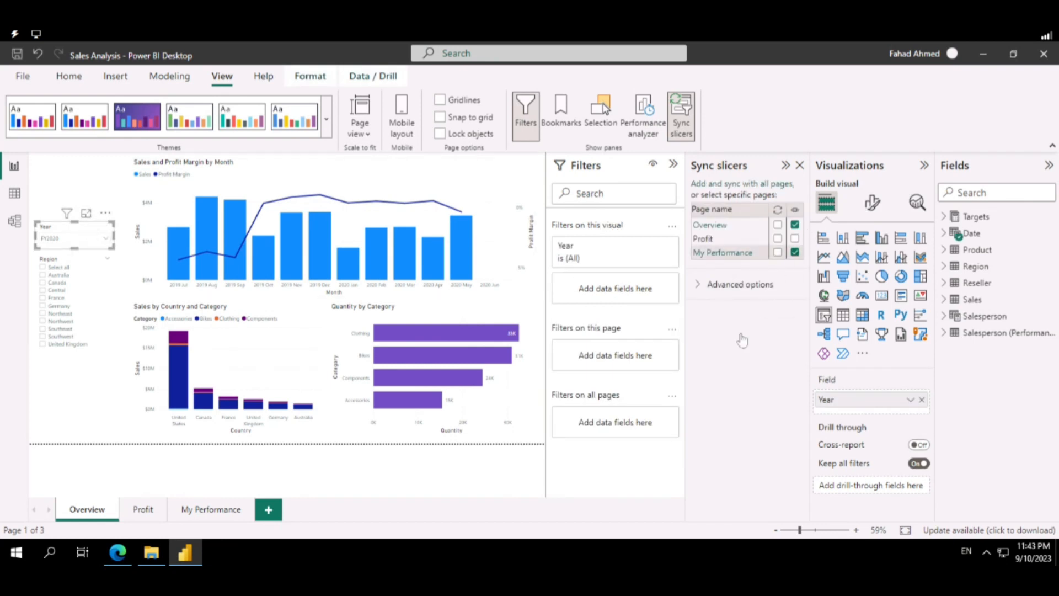
left_click(795, 225)
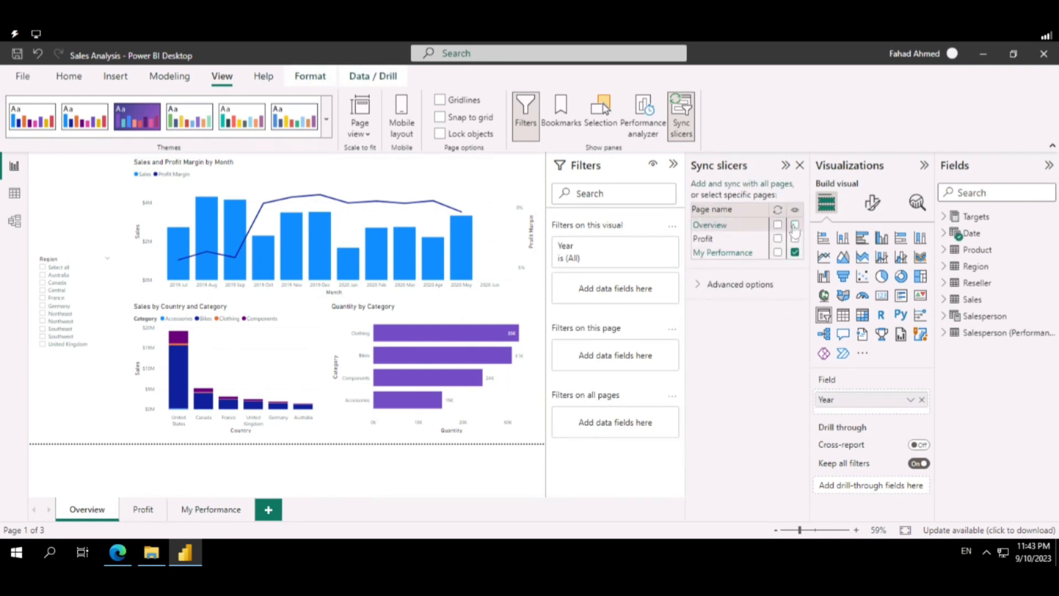
left_click(795, 225)
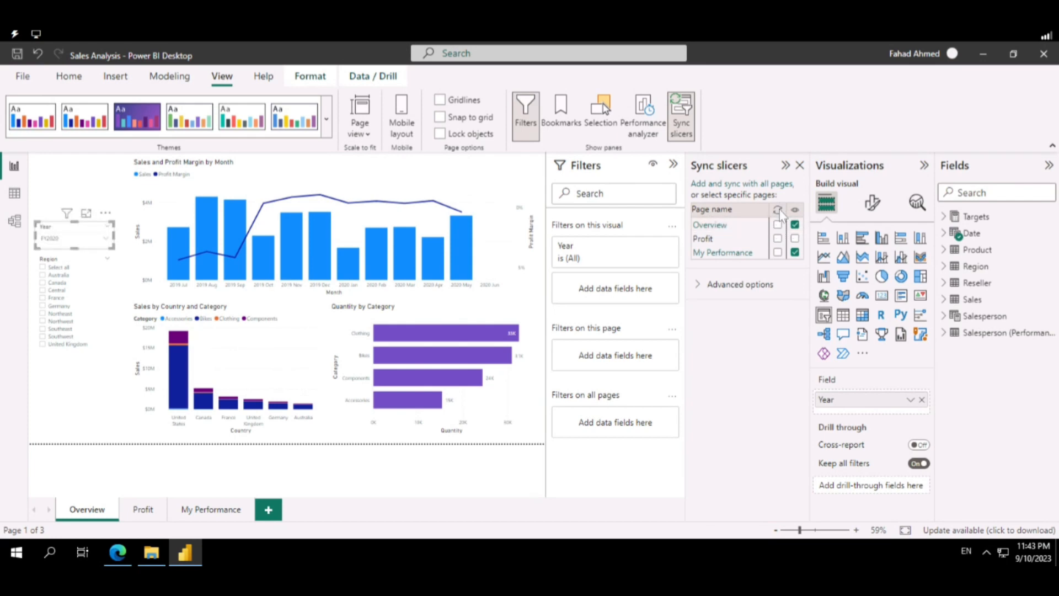
Sync the Year slicer between the Overview and My Performance pages, view the advanced sync options and close the settings.
left_click(777, 225)
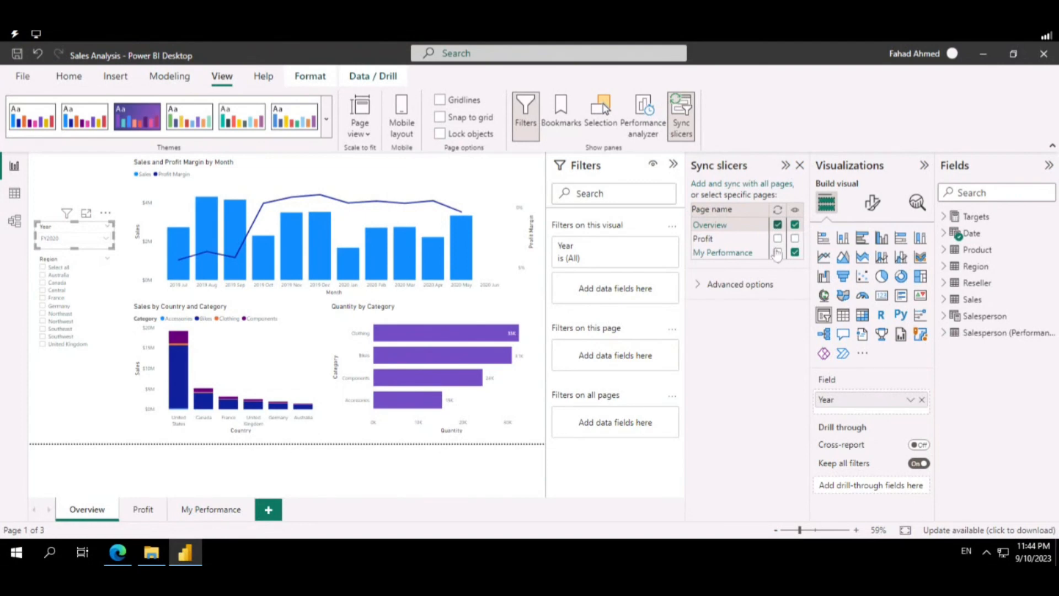
left_click(777, 252)
left_click(701, 284)
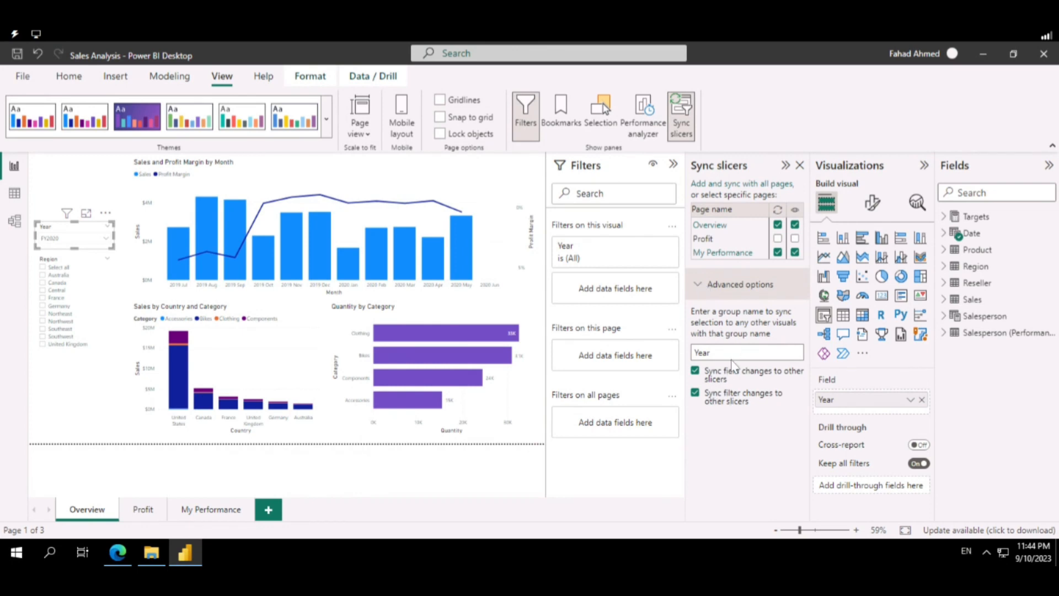
left_click(700, 286)
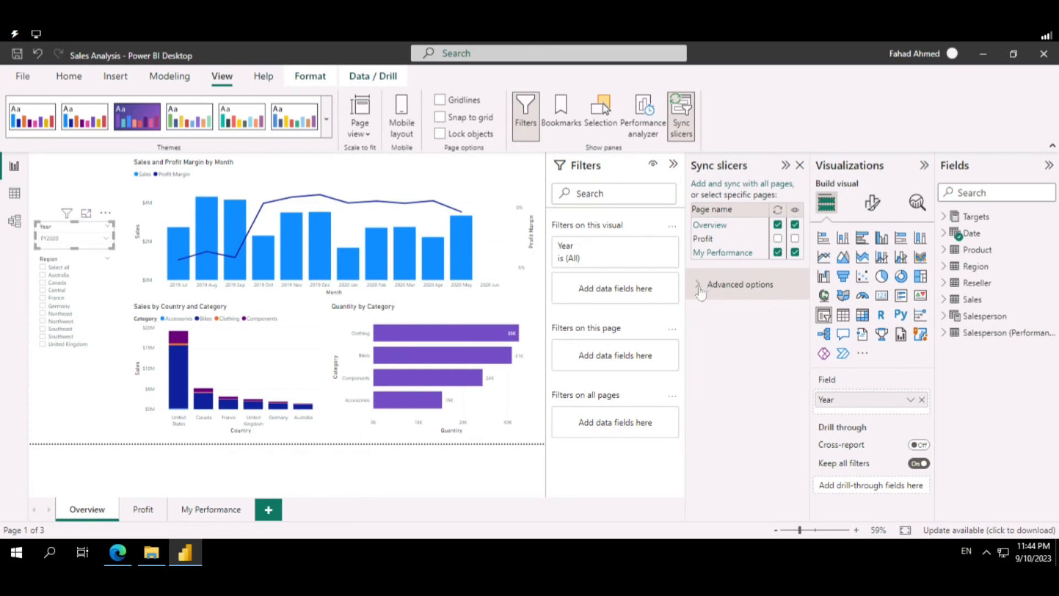
left_click(801, 165)
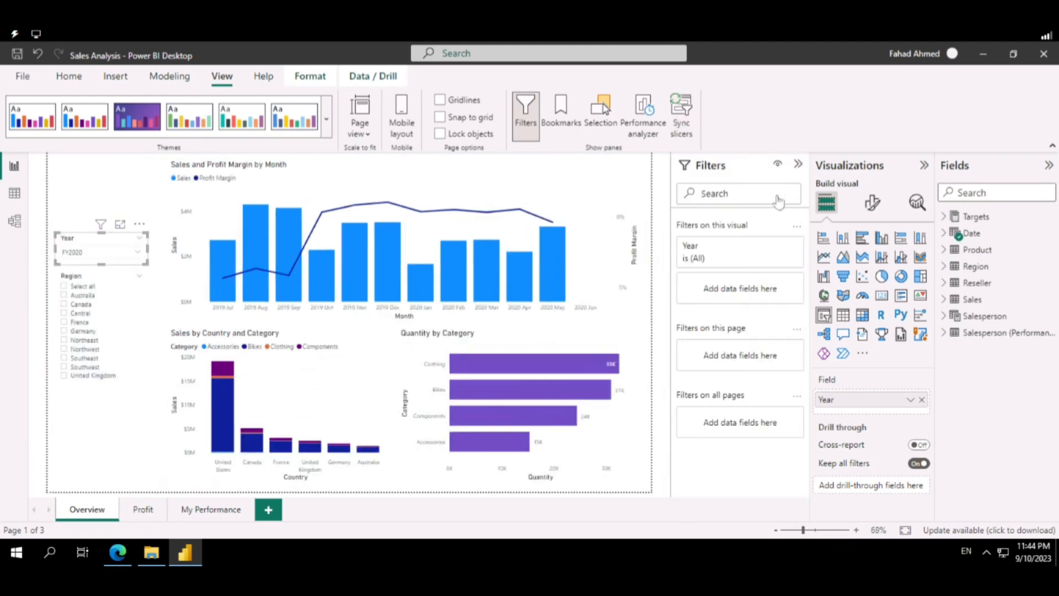
Set the Year slicer on the Overview page to FY2021.
left_click(106, 257)
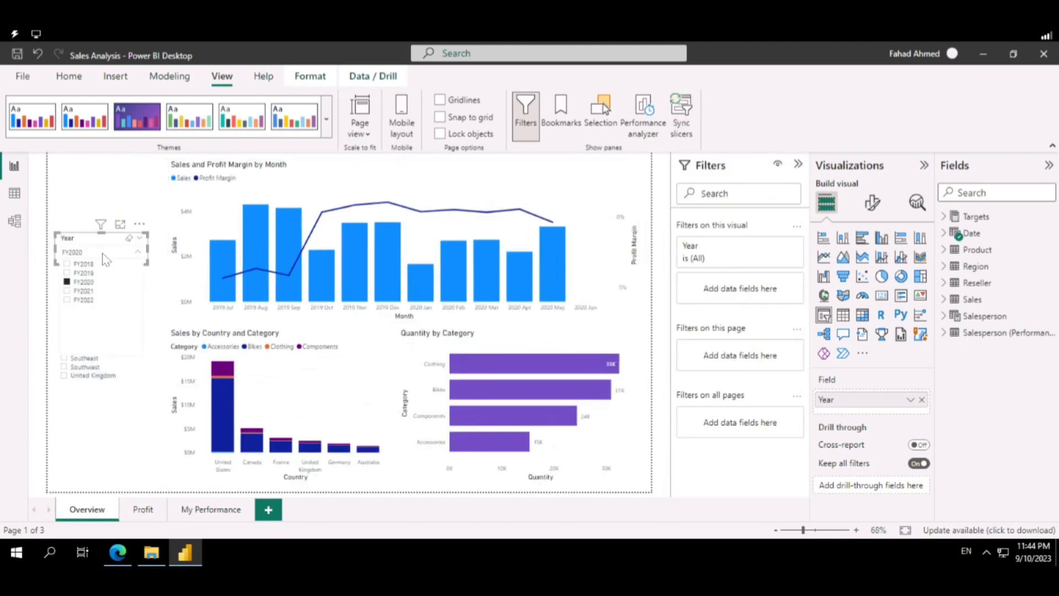
left_click(82, 292)
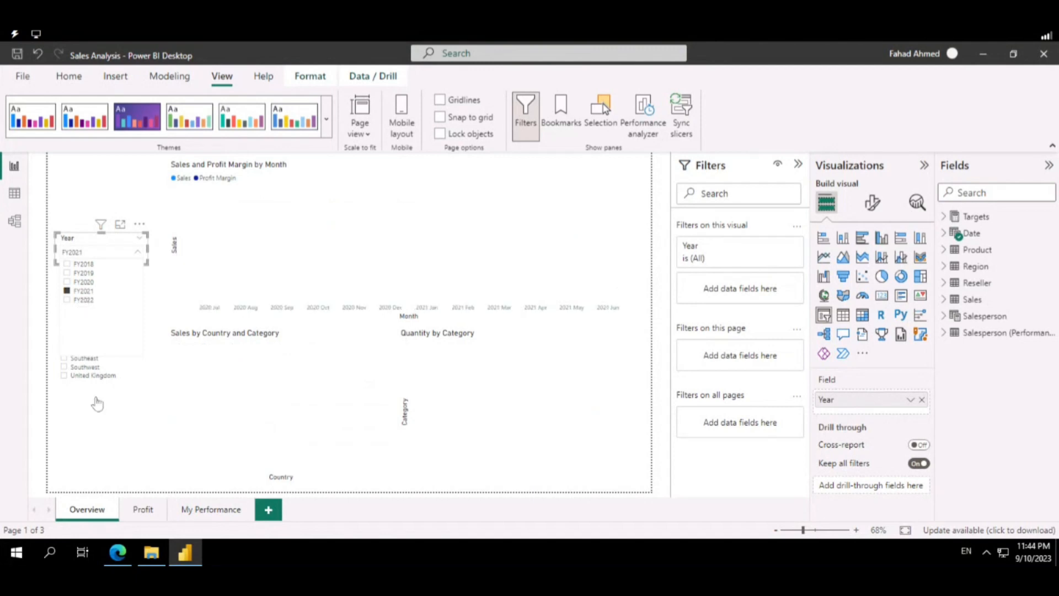
Check the My Performance page, set the Year slicer on Overview to FY2018 and view My Performance again.
left_click(194, 510)
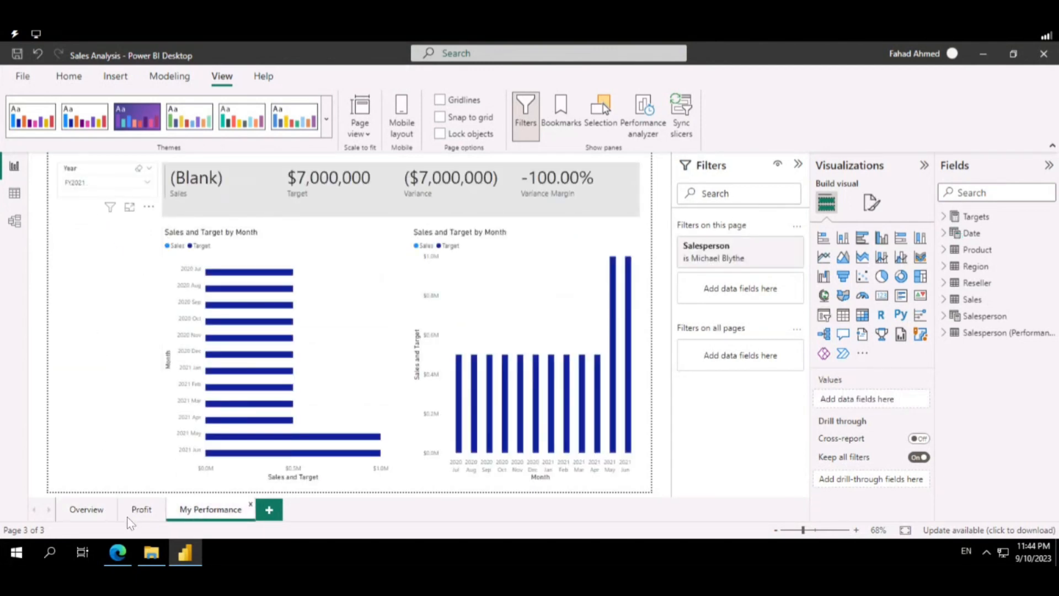
left_click(84, 508)
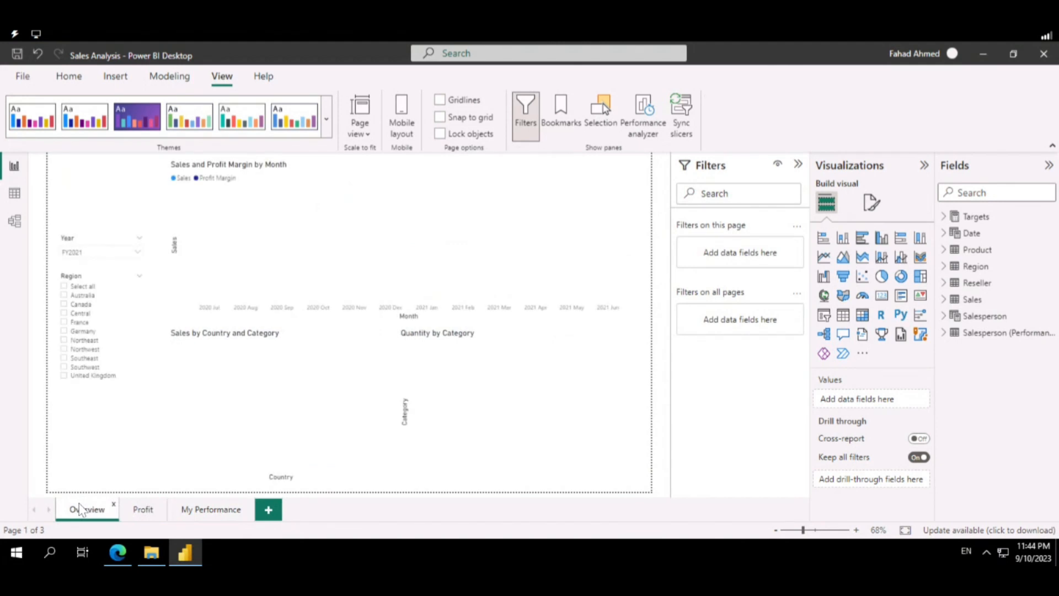
left_click(101, 252)
left_click(82, 264)
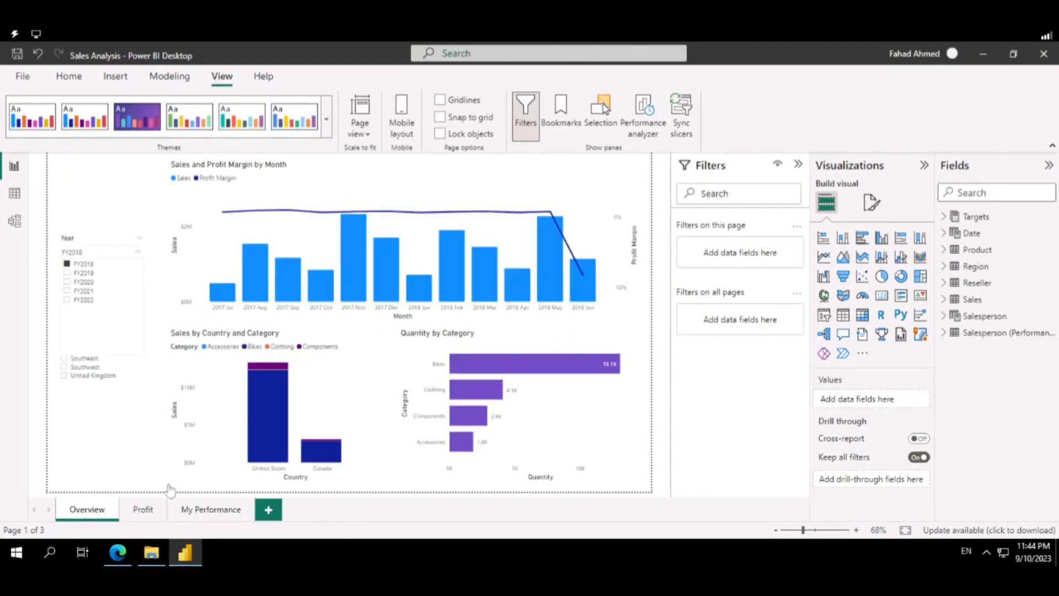
left_click(205, 510)
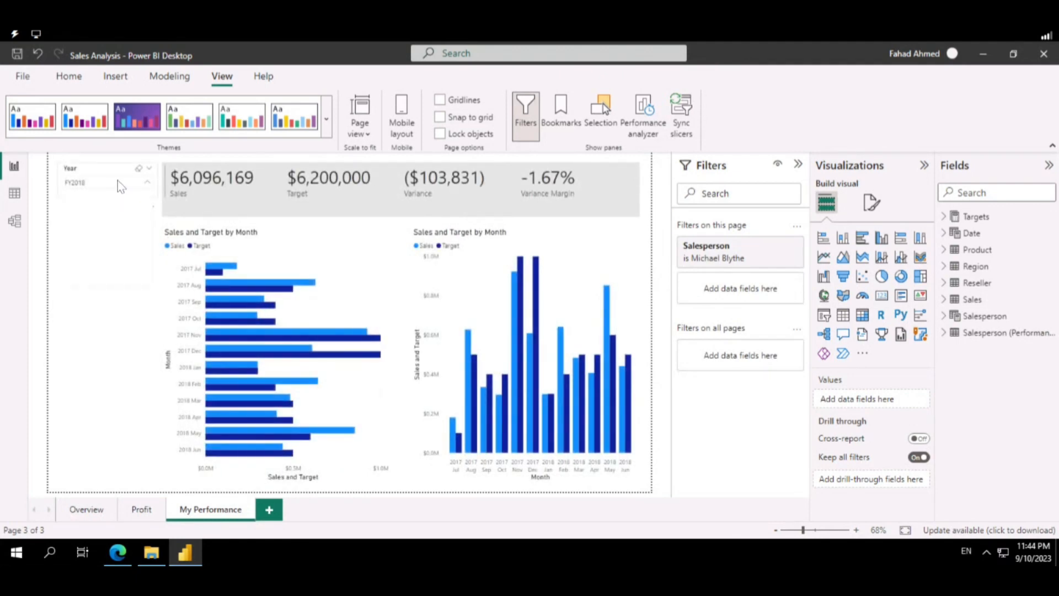
Set the Year slicer on the My Performance page to FY2020 and check the selection on the Overview page.
left_click(117, 180)
left_click(83, 212)
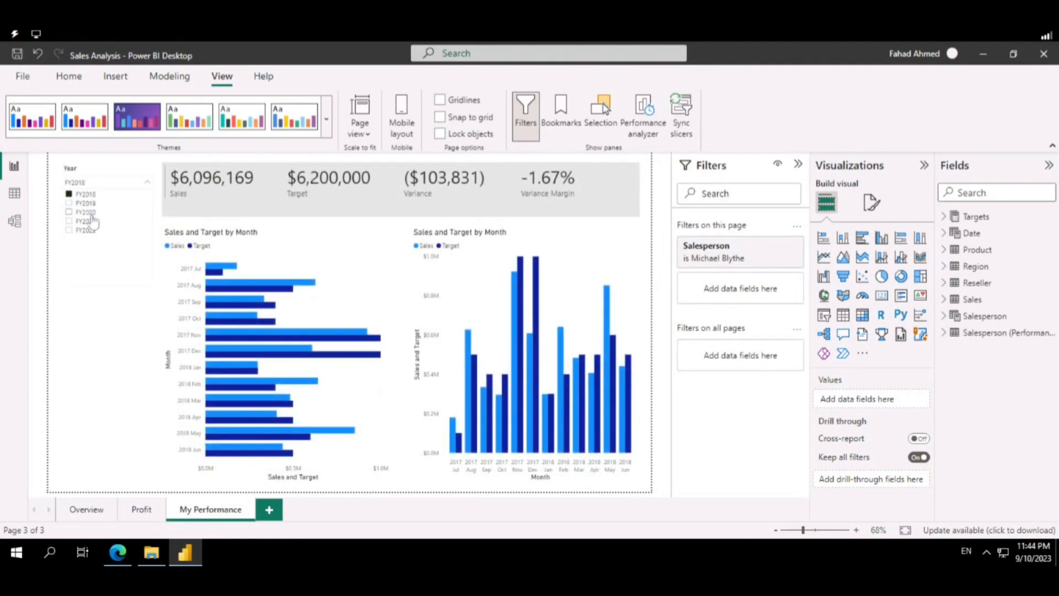
left_click(82, 513)
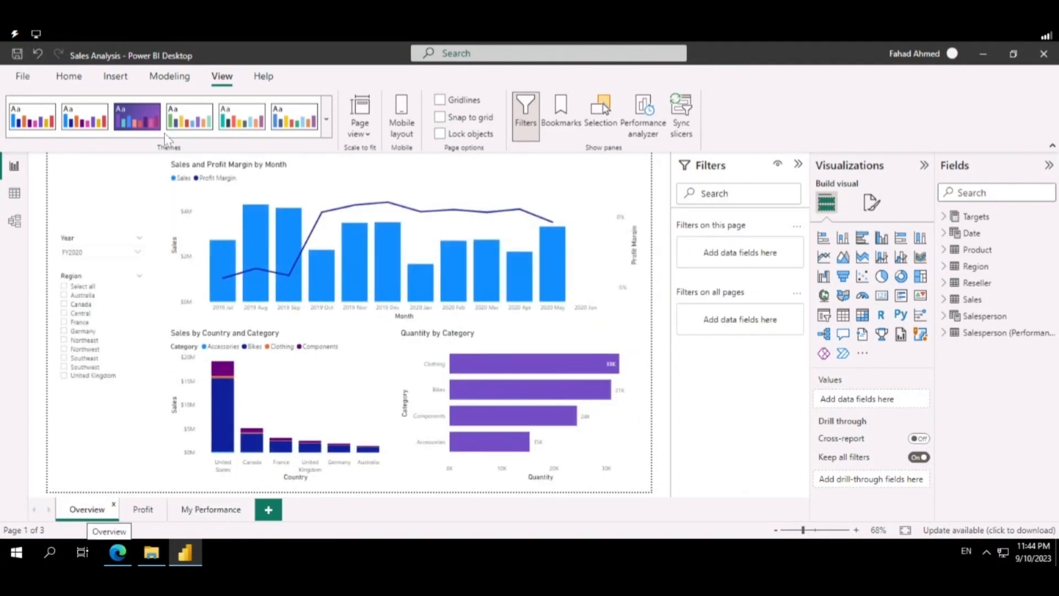
Set the Year slicer on the My Performance page to FY2019 and return to the Overview page.
left_click(206, 510)
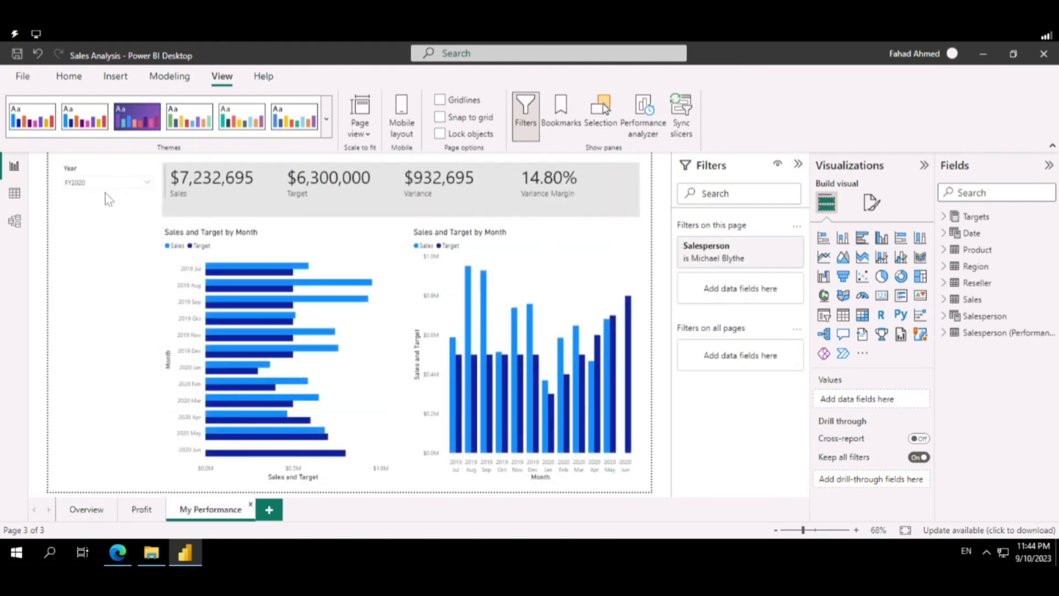
left_click(77, 187)
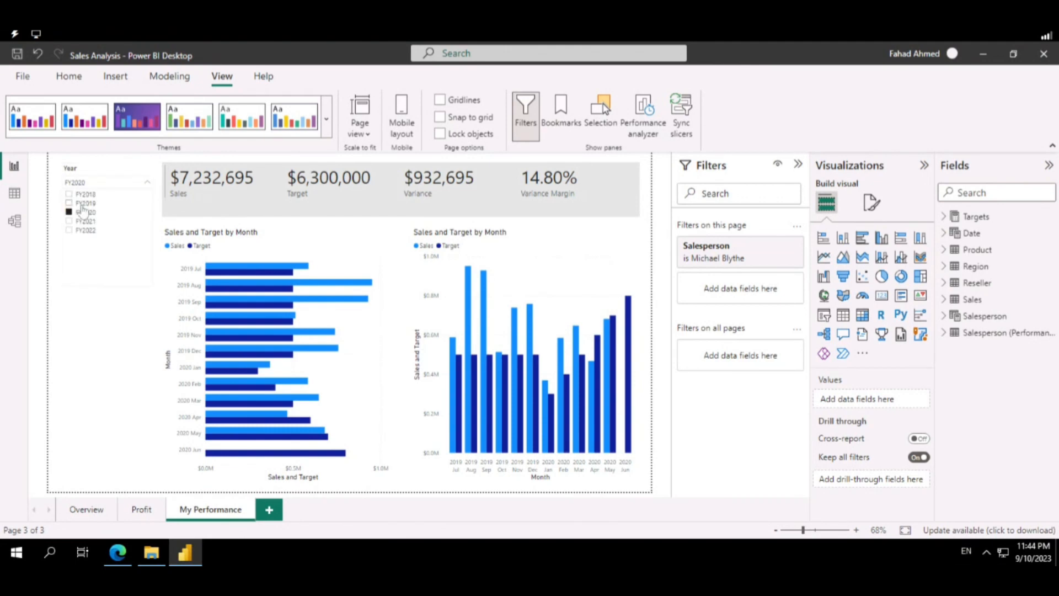
left_click(83, 203)
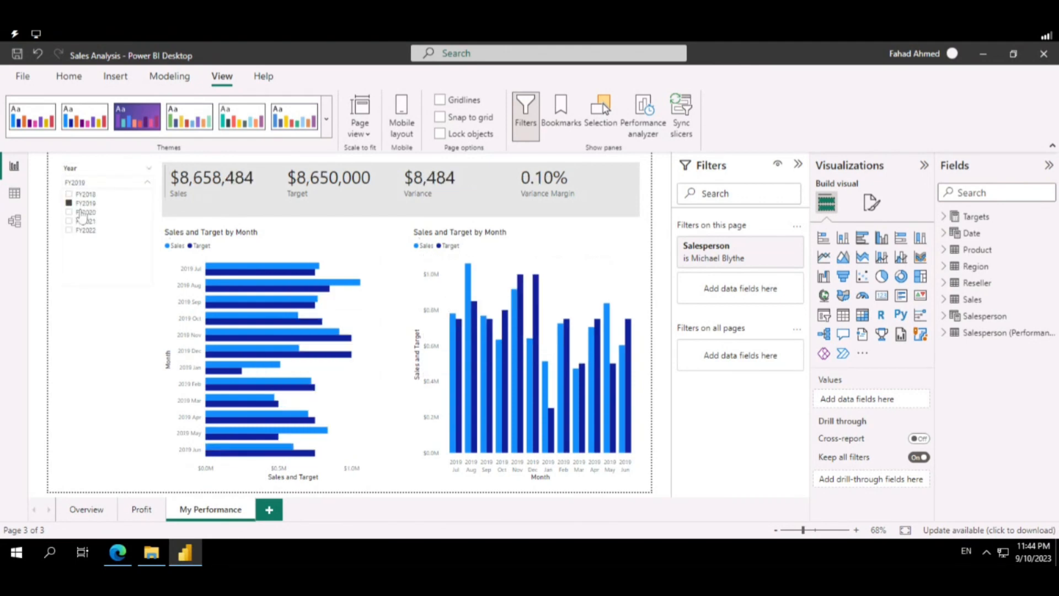
left_click(78, 513)
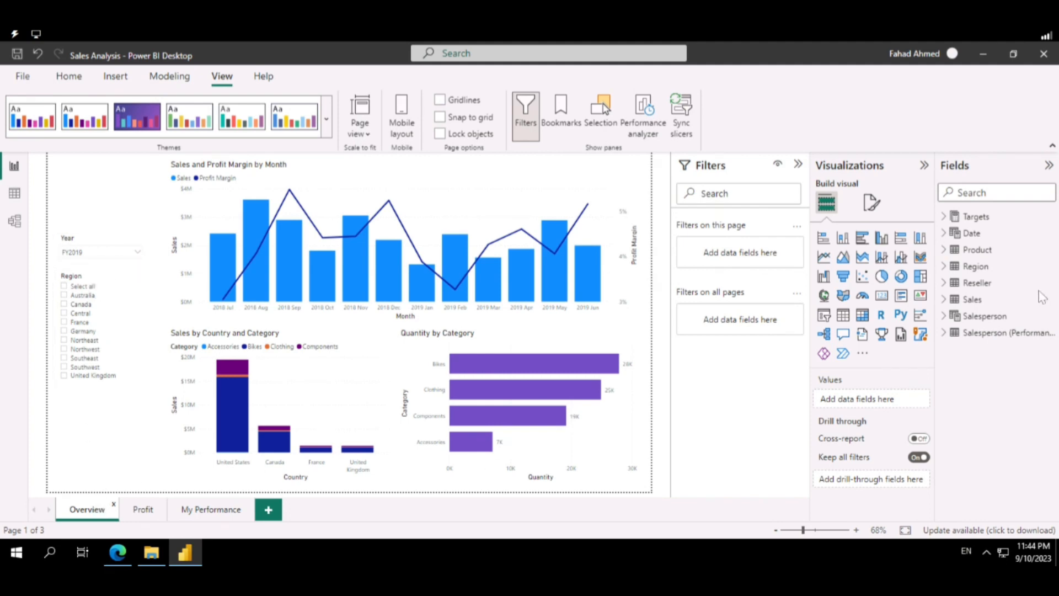
Sync the Region slicer between the Overview and Profit pages, select Canada and check the selection on the Profit page.
left_click(116, 281)
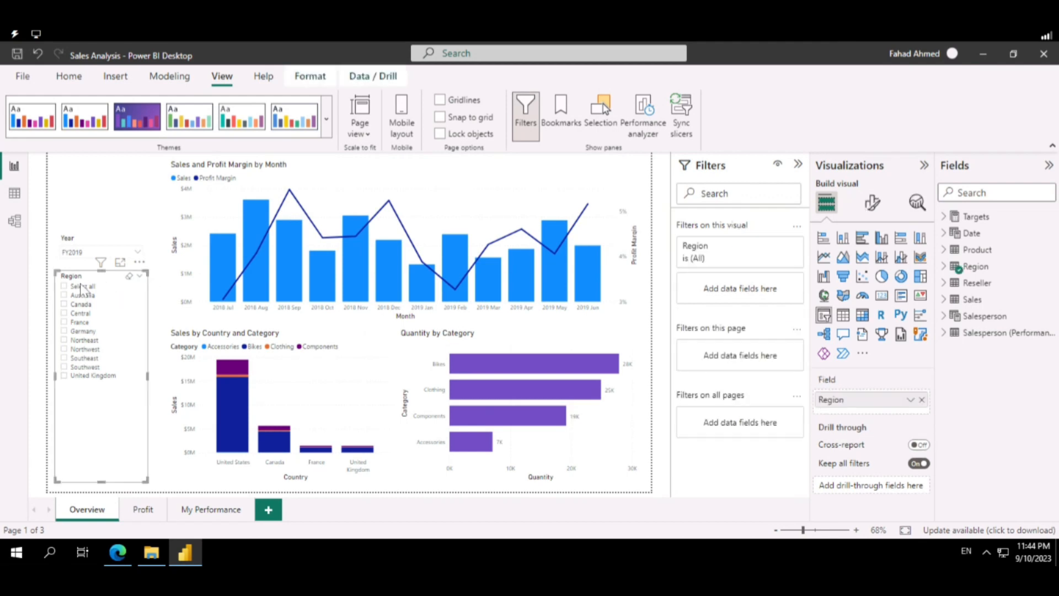
left_click(681, 116)
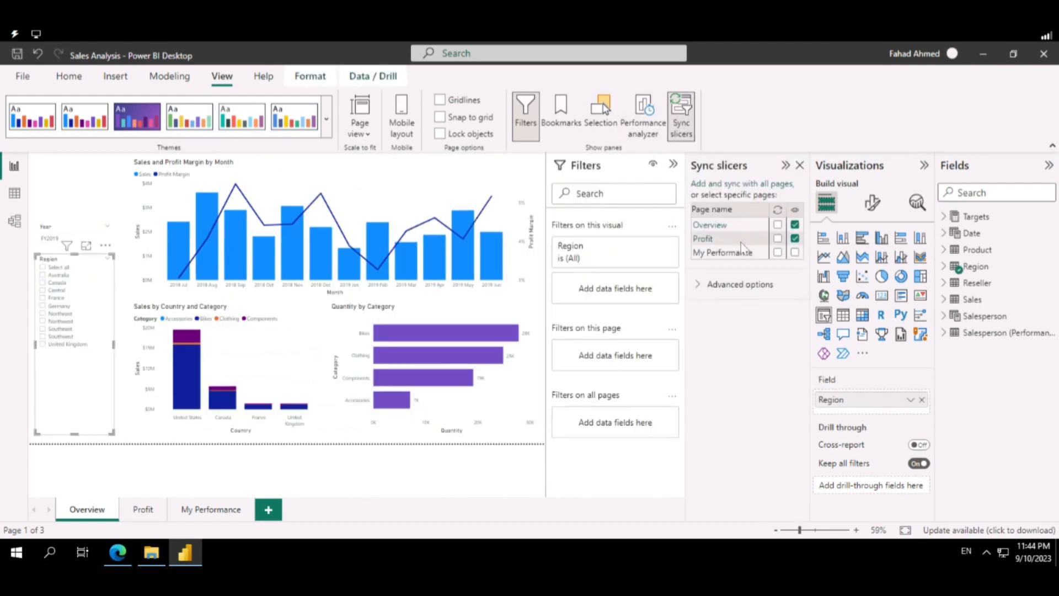
left_click(778, 224)
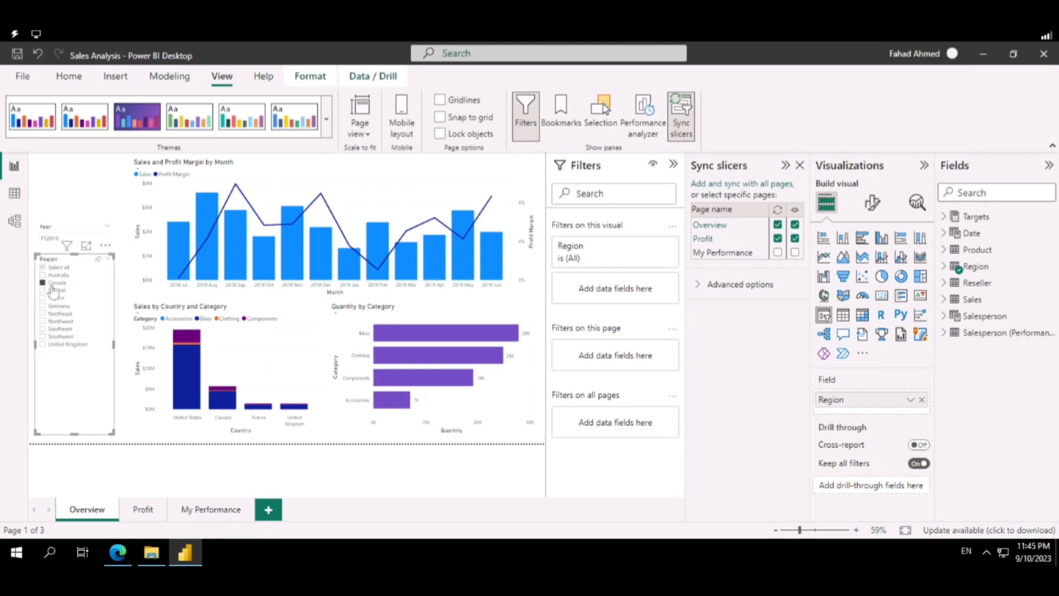
left_click(140, 512)
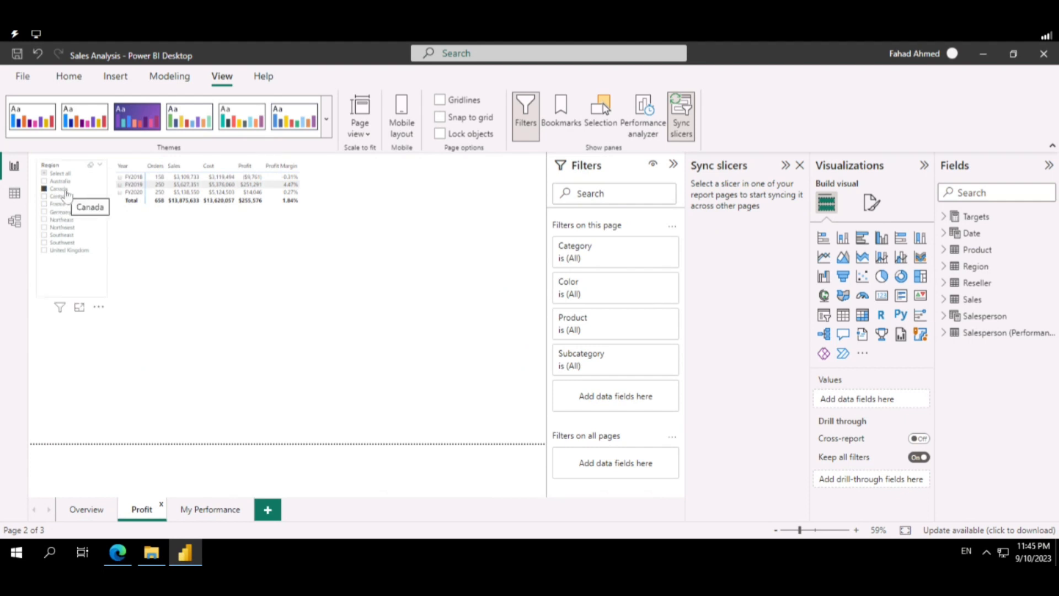
left_click(88, 510)
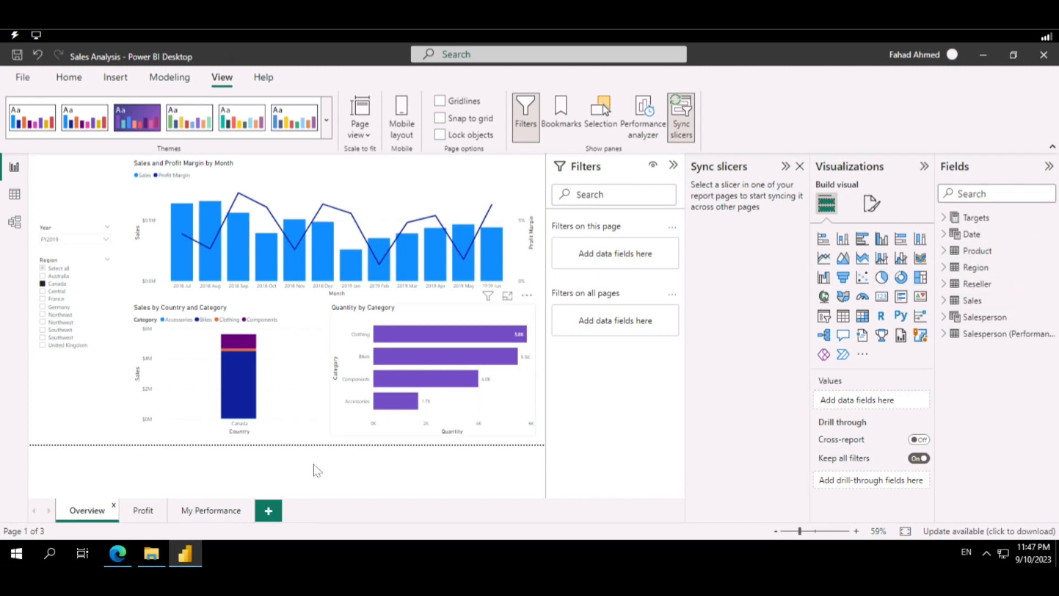
Add a new report page named Product Details and hide it.
left_click(268, 513)
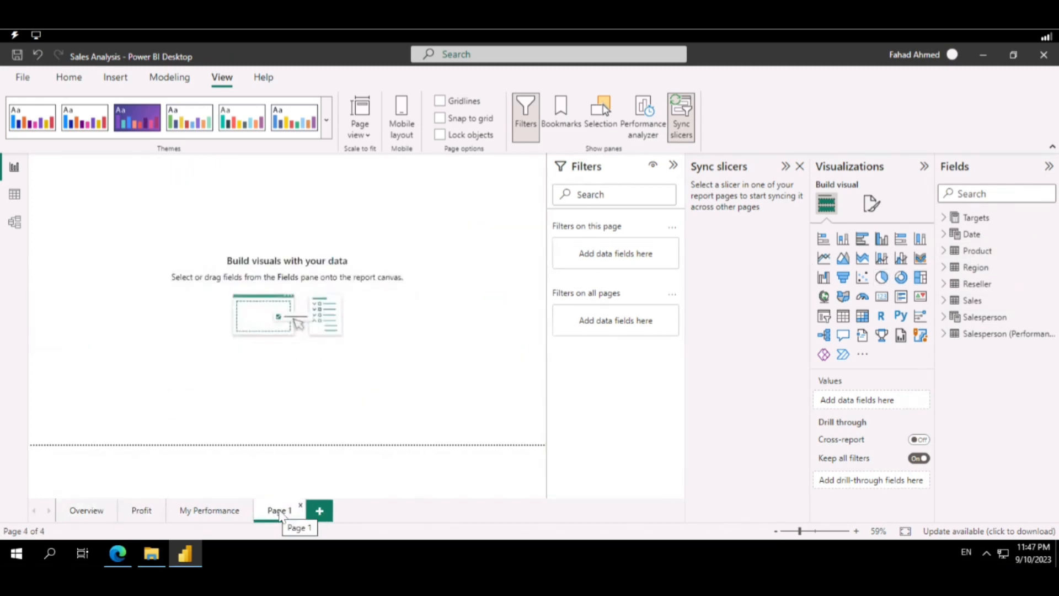
double_click(280, 513)
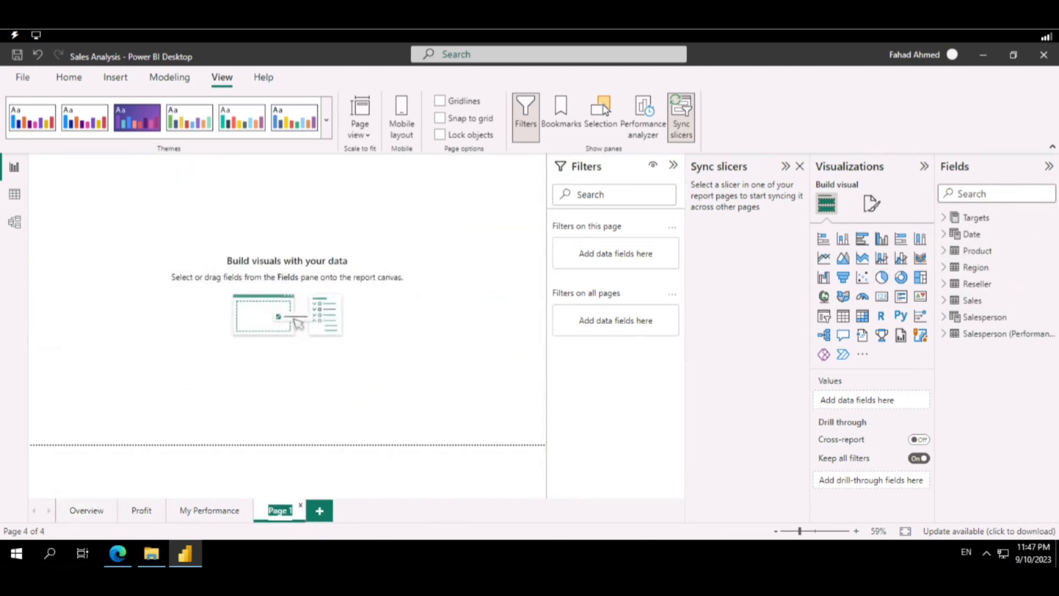
type("Product Details")
key("Return")
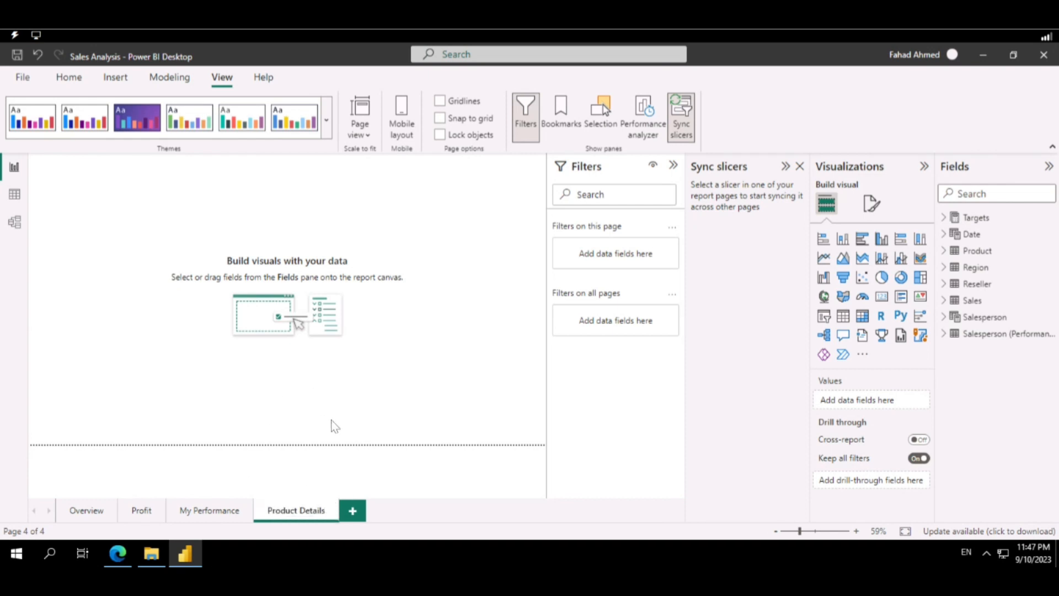
right_click(288, 508)
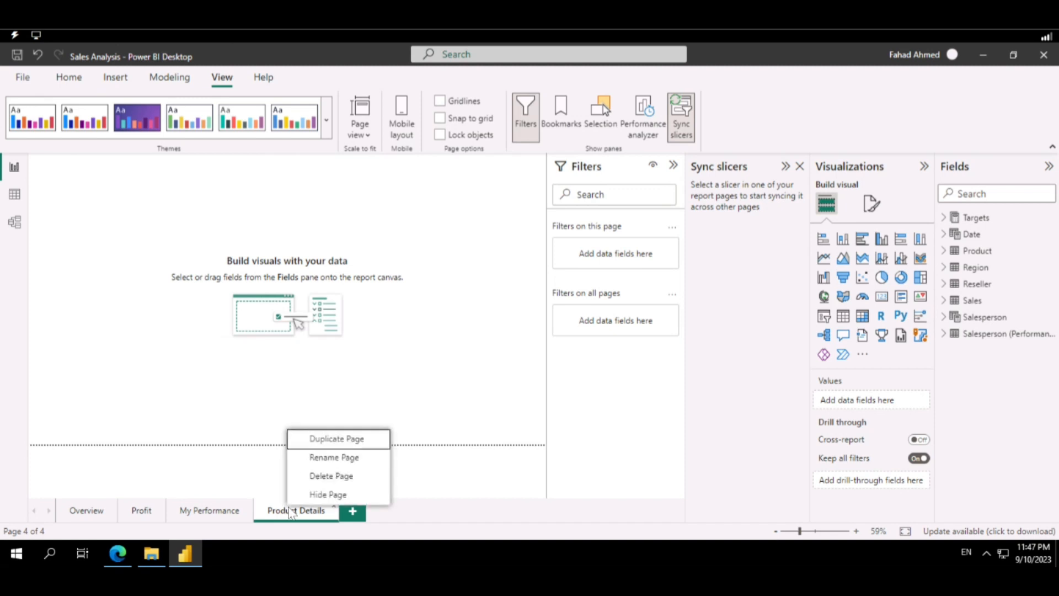
left_click(321, 494)
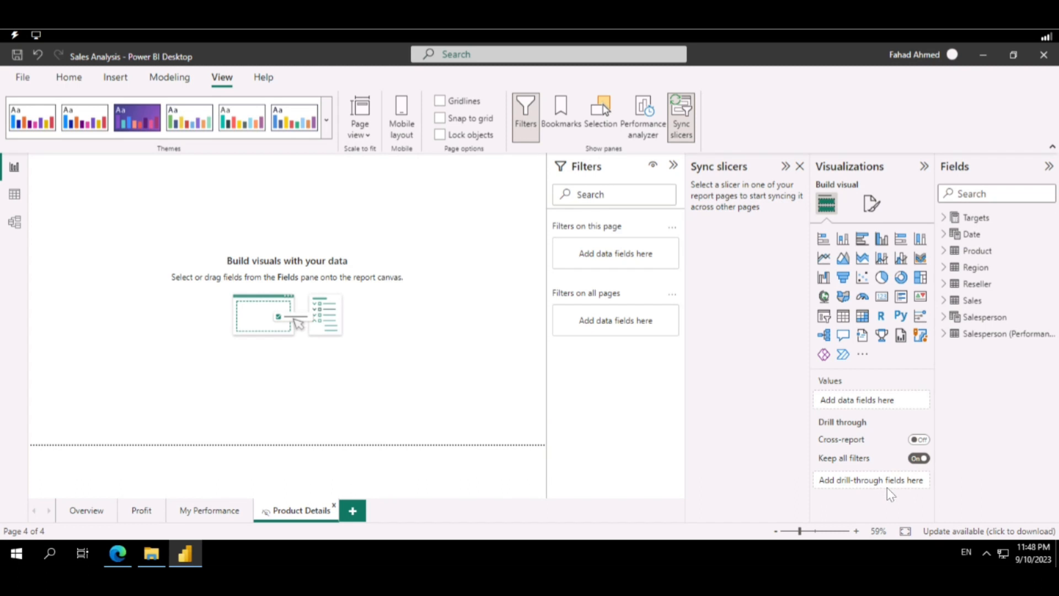
Add the Product table's Category as the drill-through field of the Product Details page and filter it to Clothing.
left_click(944, 251)
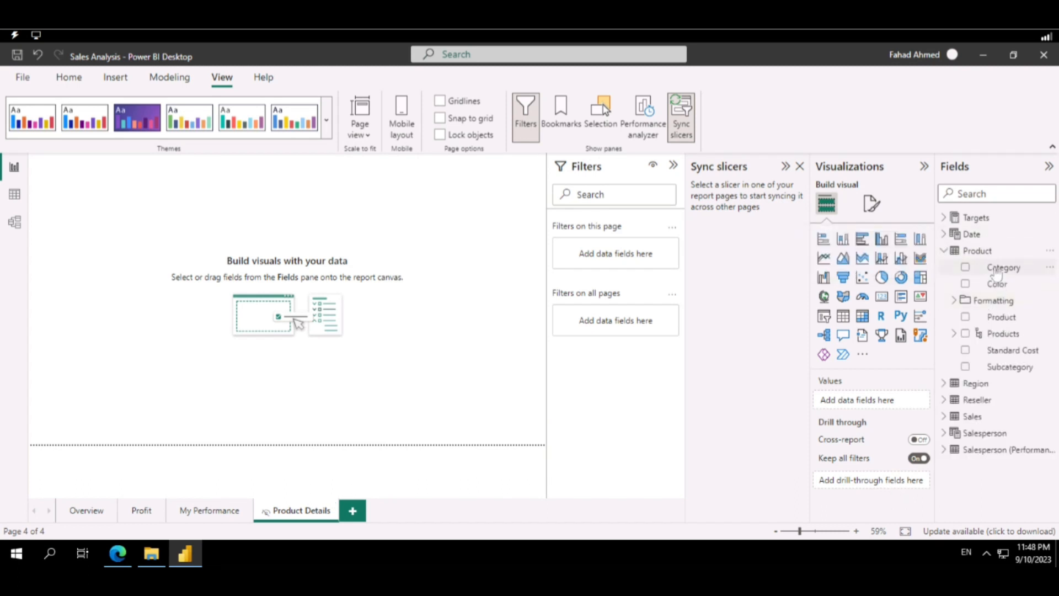
left_click_drag(998, 270, 872, 479)
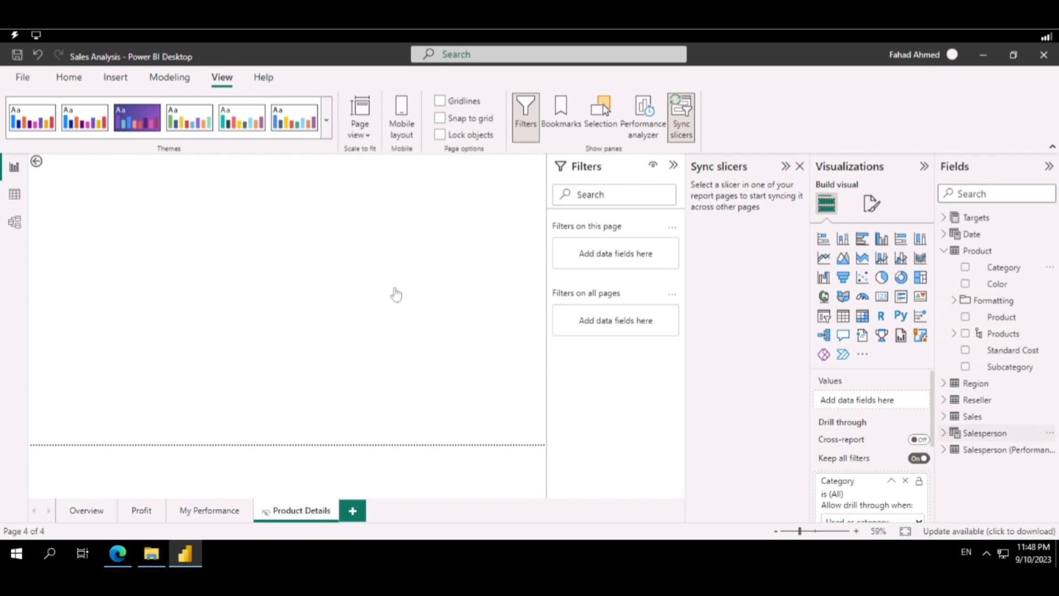
scroll(856, 478, "down", 5)
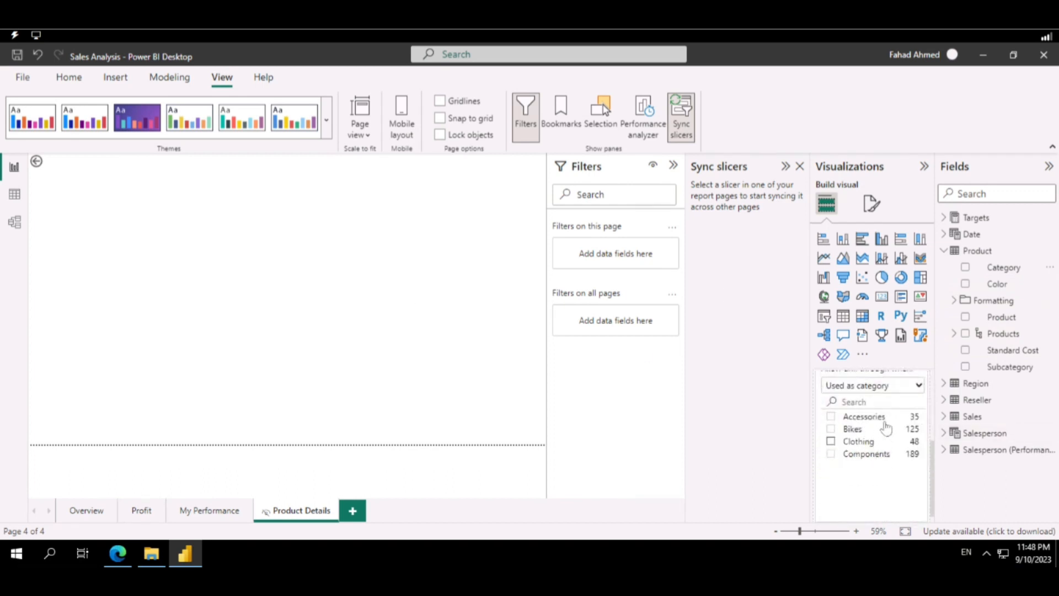
scroll(885, 427, "up", 2)
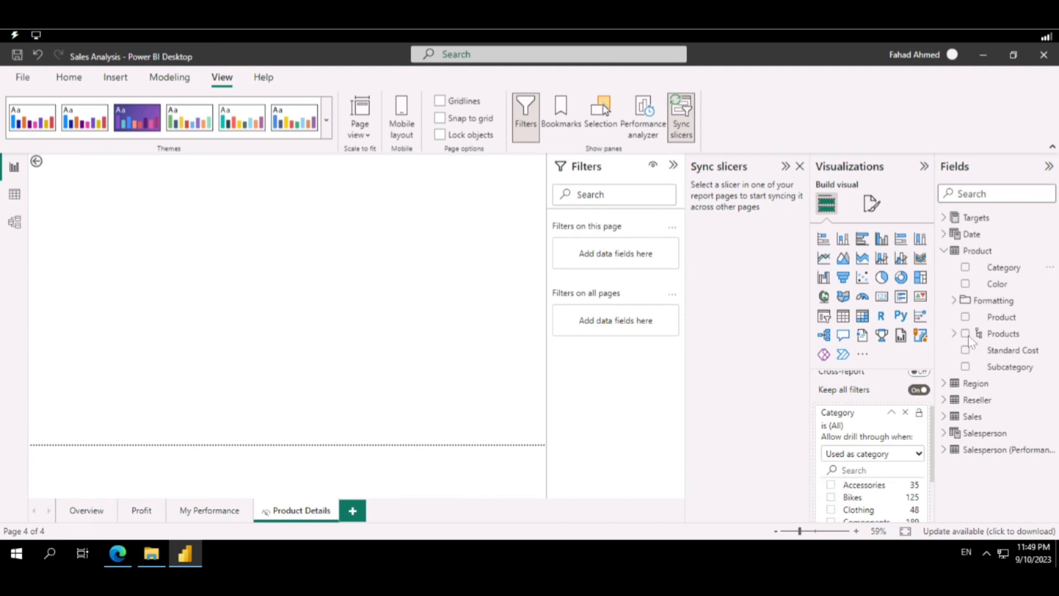
scroll(836, 510, "down", 2)
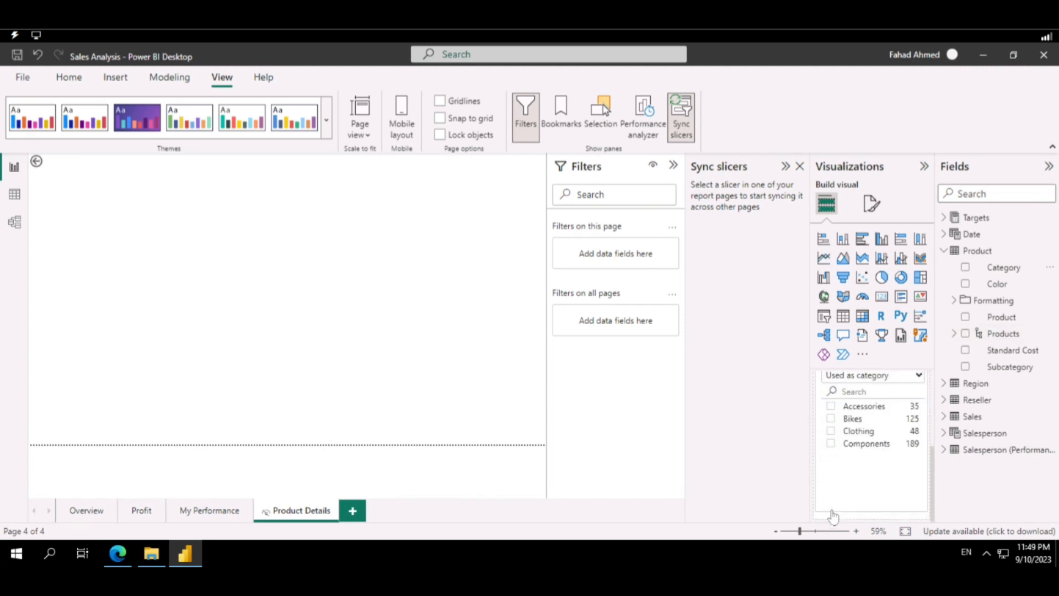
left_click(831, 432)
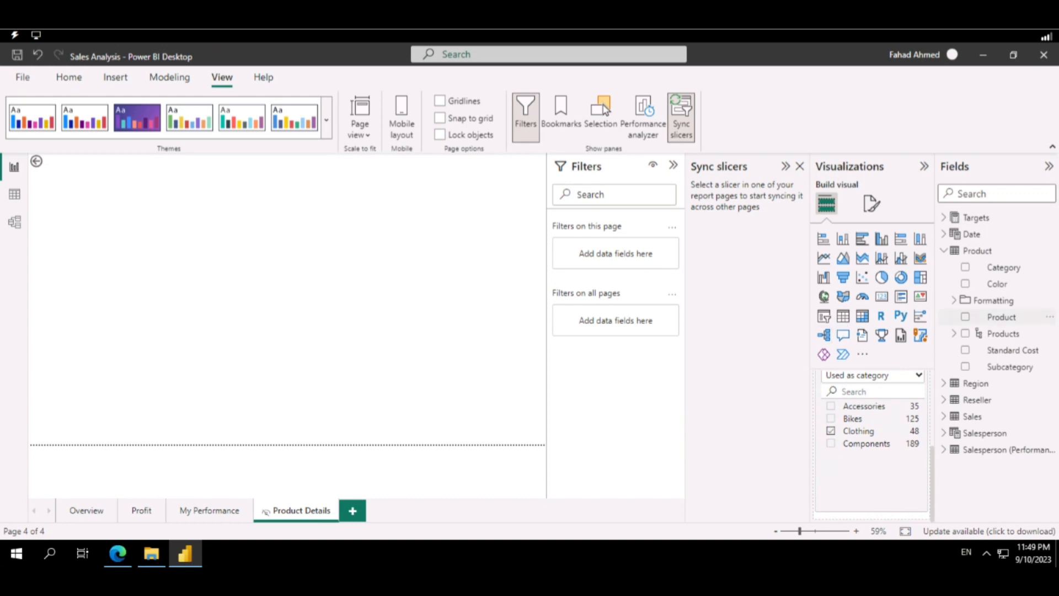
Add a card showing the product Category along the upper edge of the Product Details page, sized as a wide, flat heading.
left_click(882, 298)
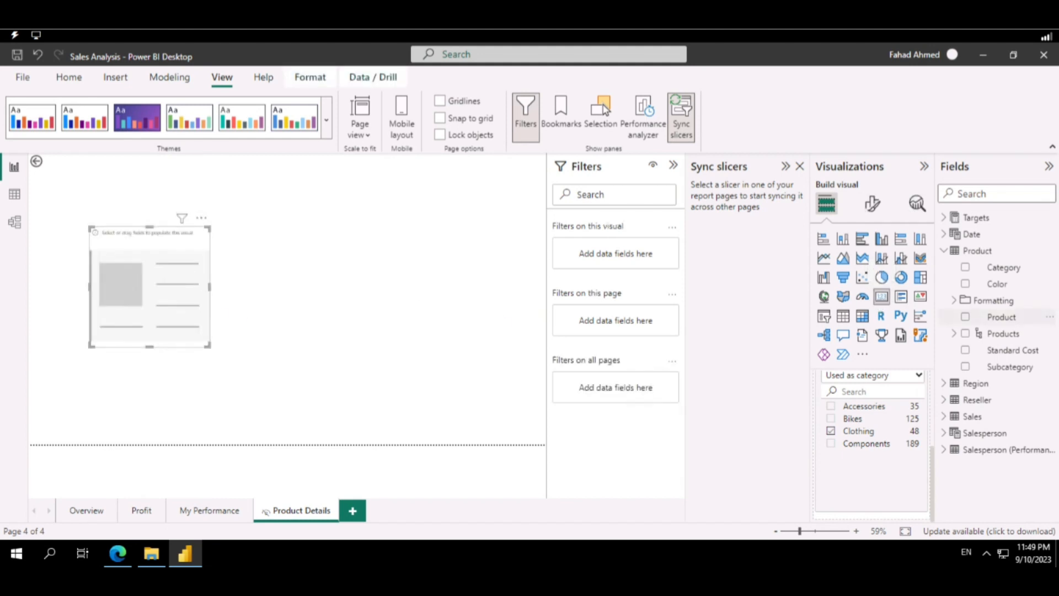
left_click_drag(175, 244, 174, 174)
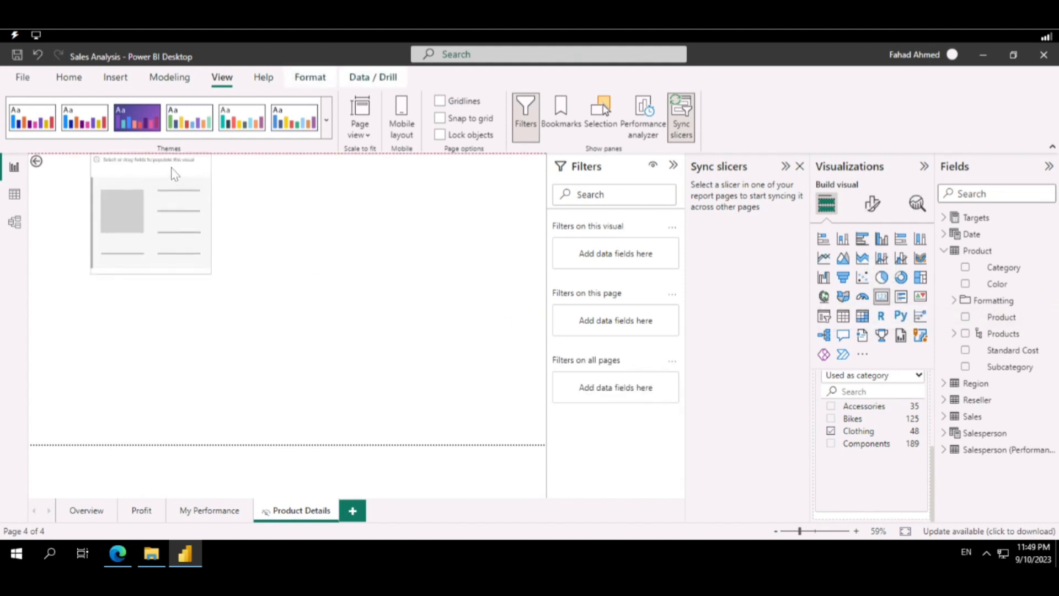
left_click_drag(211, 274, 306, 202)
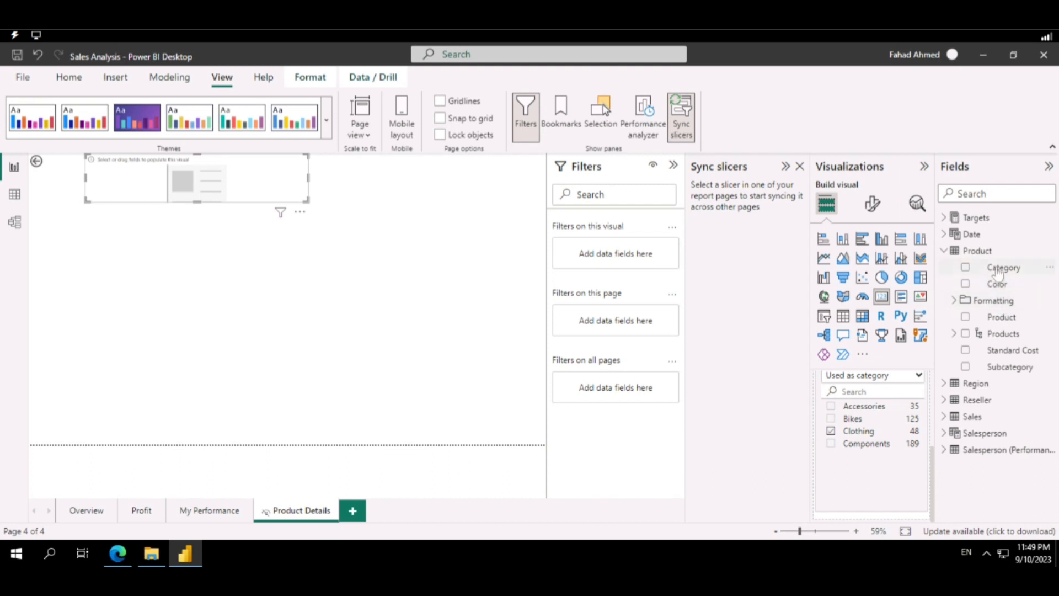
left_click_drag(997, 271, 969, 272)
left_click(965, 268)
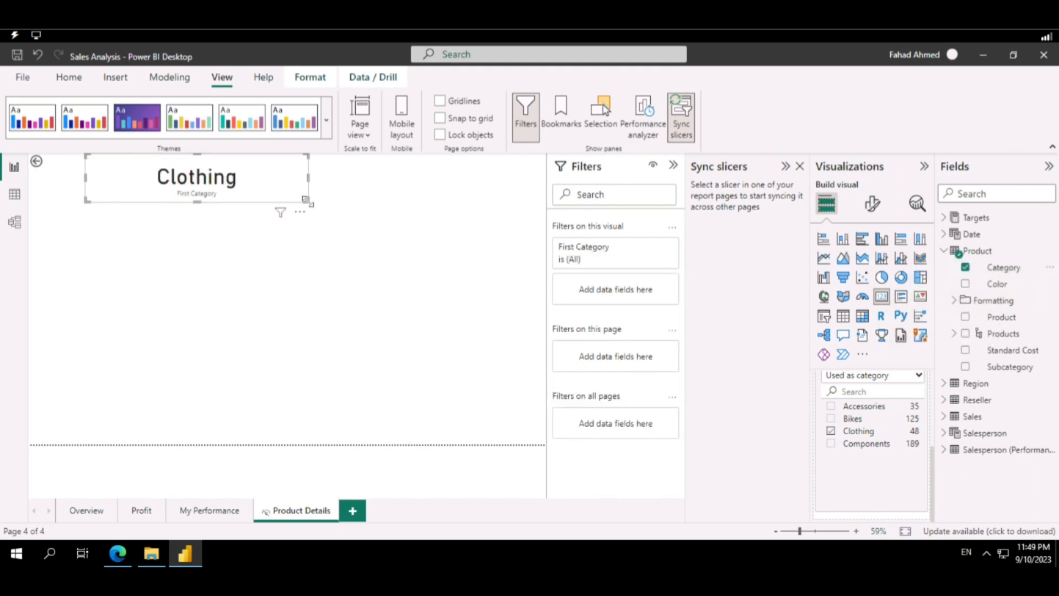
mouse_move(308, 201)
left_mouse_down()
mouse_move(319, 177)
mouse_move(302, 183)
left_mouse_up()
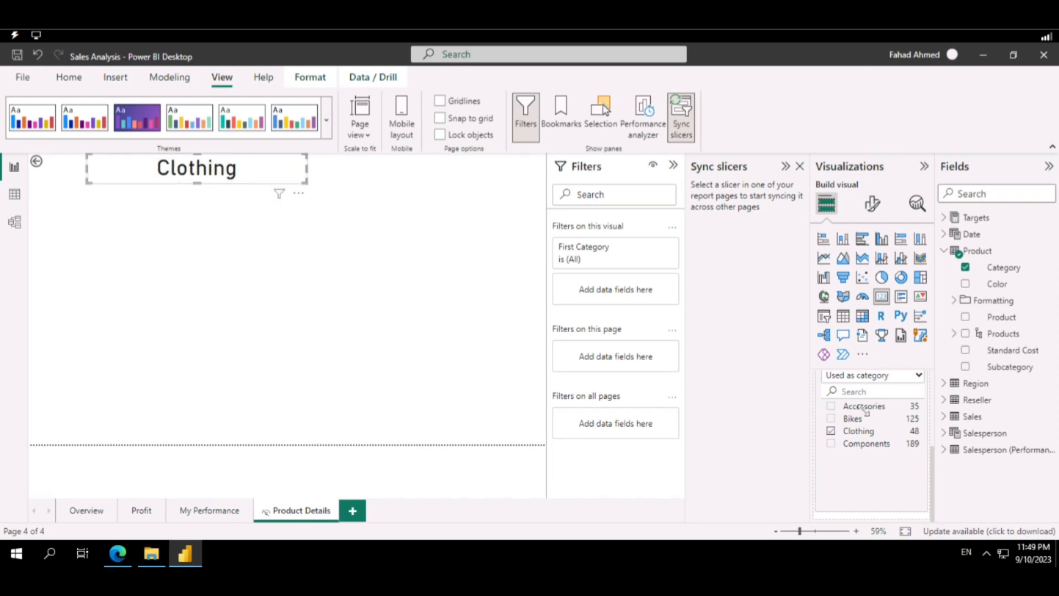
Try Bikes, Components and Accessories in the drill-through Category filter, leave it on Bikes, and enlarge the category card.
left_click(832, 419)
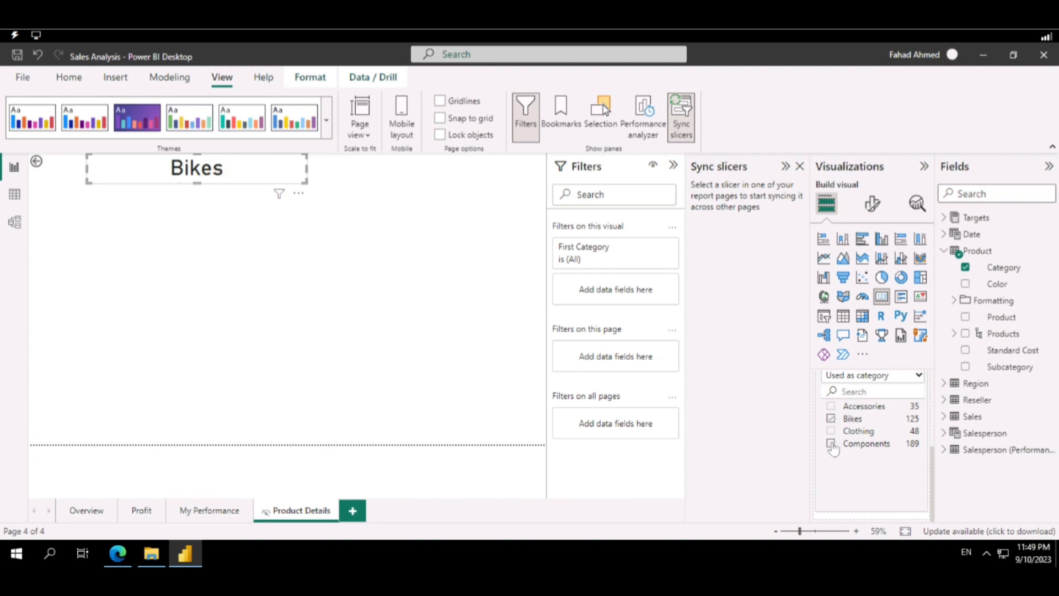
left_click(831, 444)
left_click(831, 406)
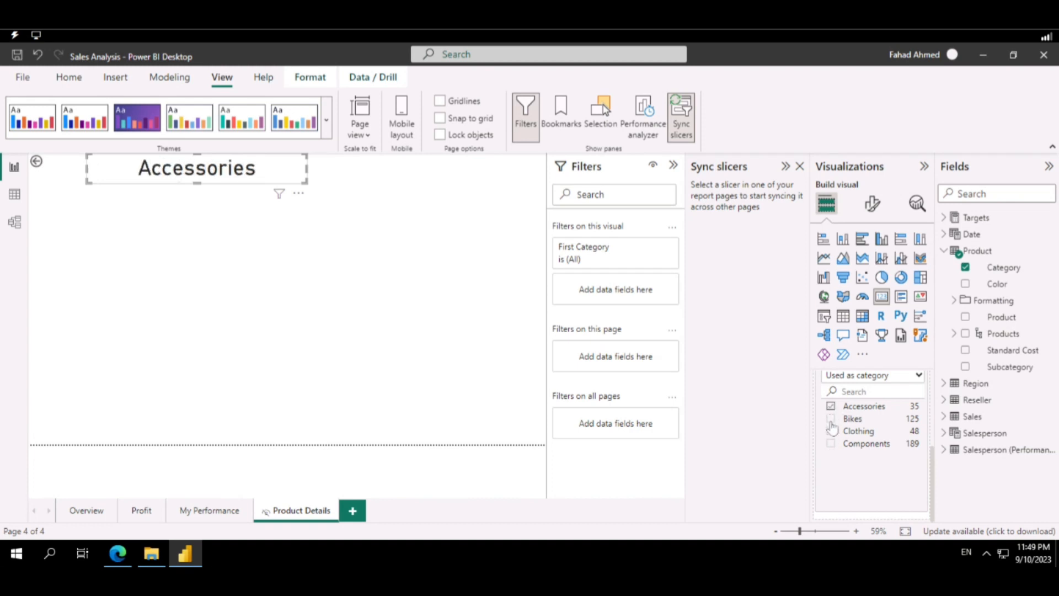
left_click(832, 419)
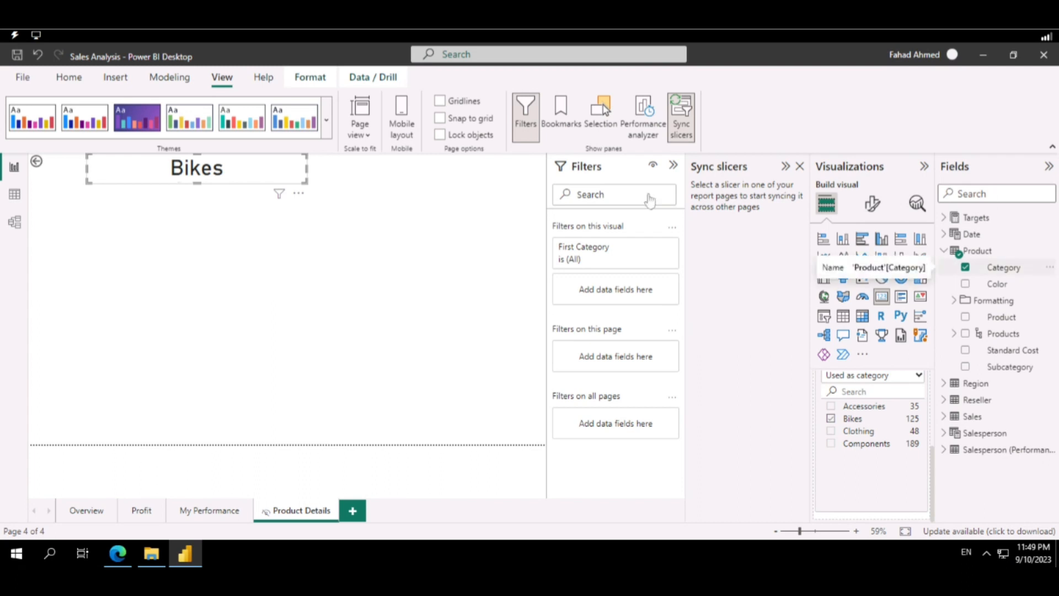
left_click_drag(304, 180, 347, 281)
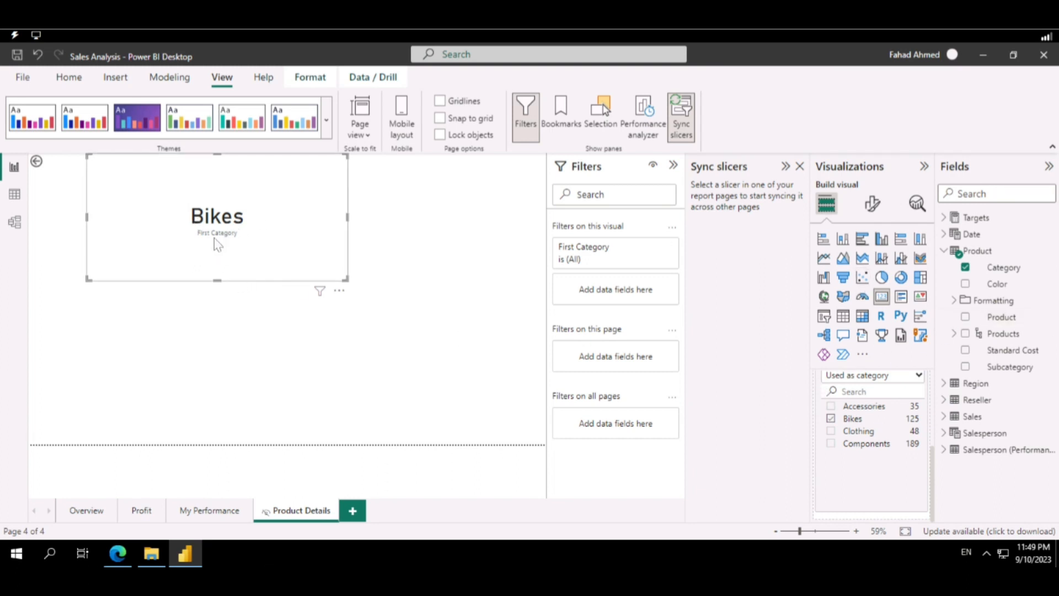
Turn off the category label on the card and shrink the card to a flat heading along the page's upper edge.
left_click(872, 203)
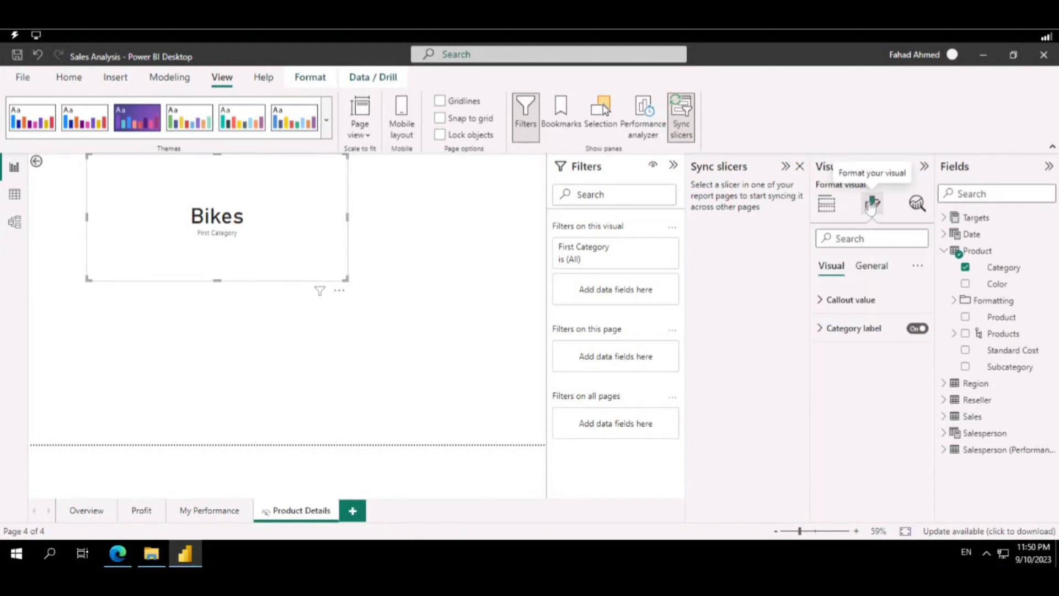
left_click(914, 329)
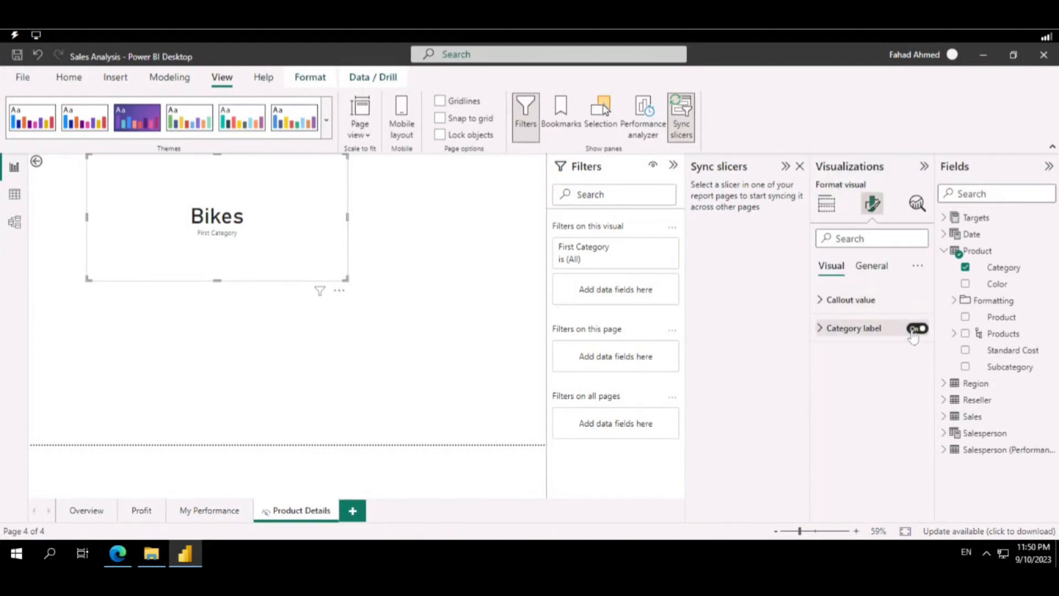
left_click_drag(347, 279, 342, 272)
left_click_drag(317, 188, 302, 190)
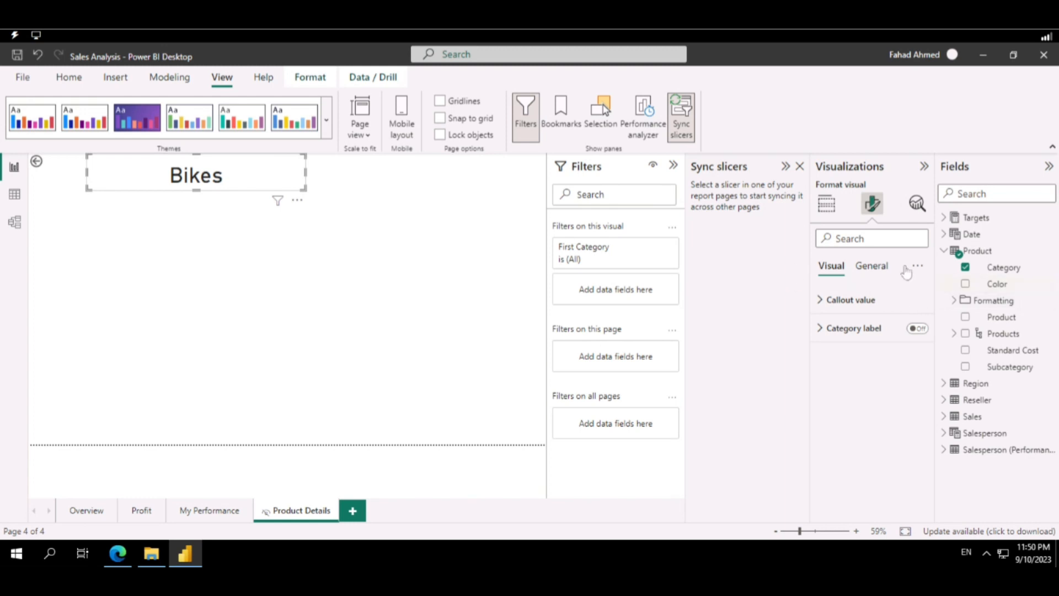
Give the category card a light gray background, stretch it to the page's right edge and make it slightly taller.
left_click(871, 266)
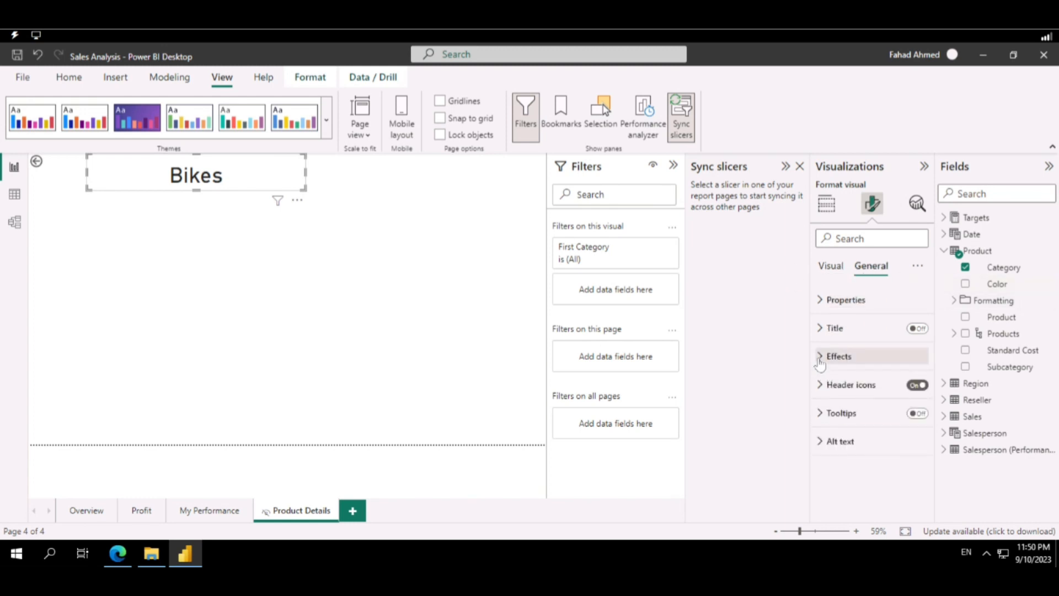
left_click(838, 356)
left_click(849, 421)
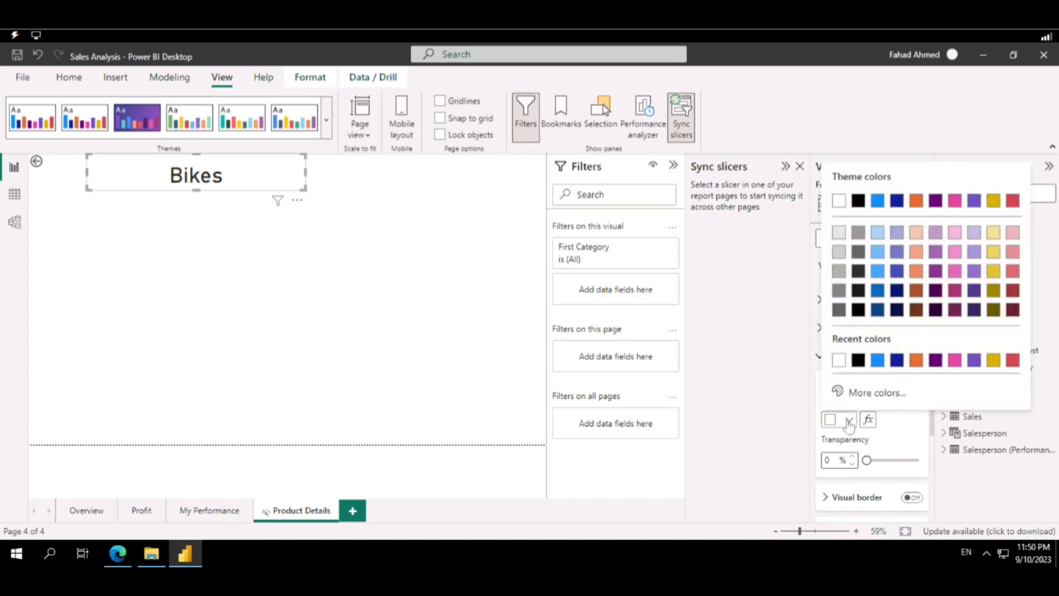
left_click(838, 232)
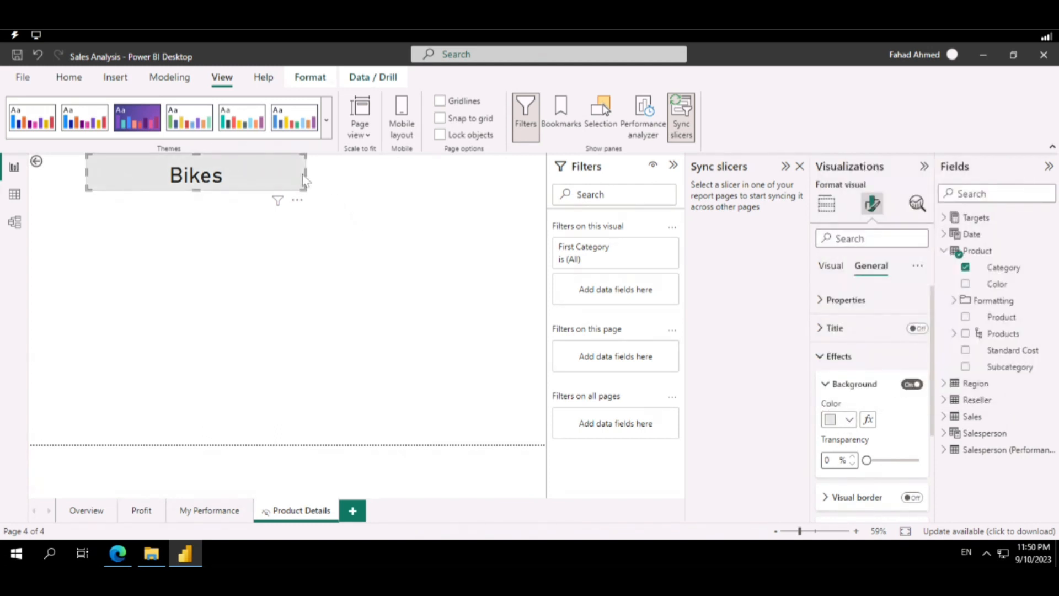
left_click_drag(305, 174, 585, 173)
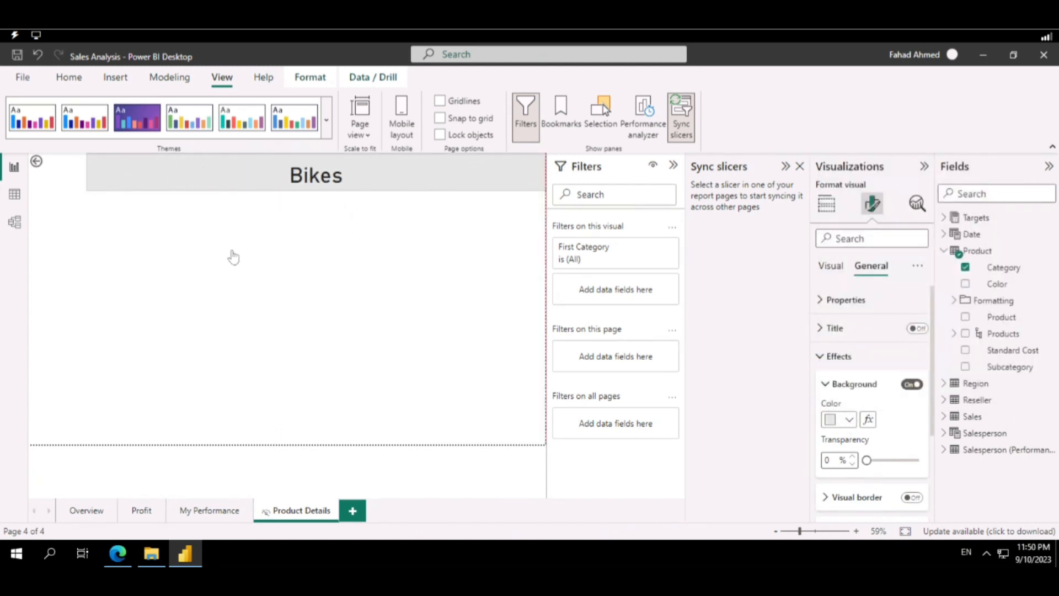
left_click(283, 173)
left_click_drag(318, 191, 316, 196)
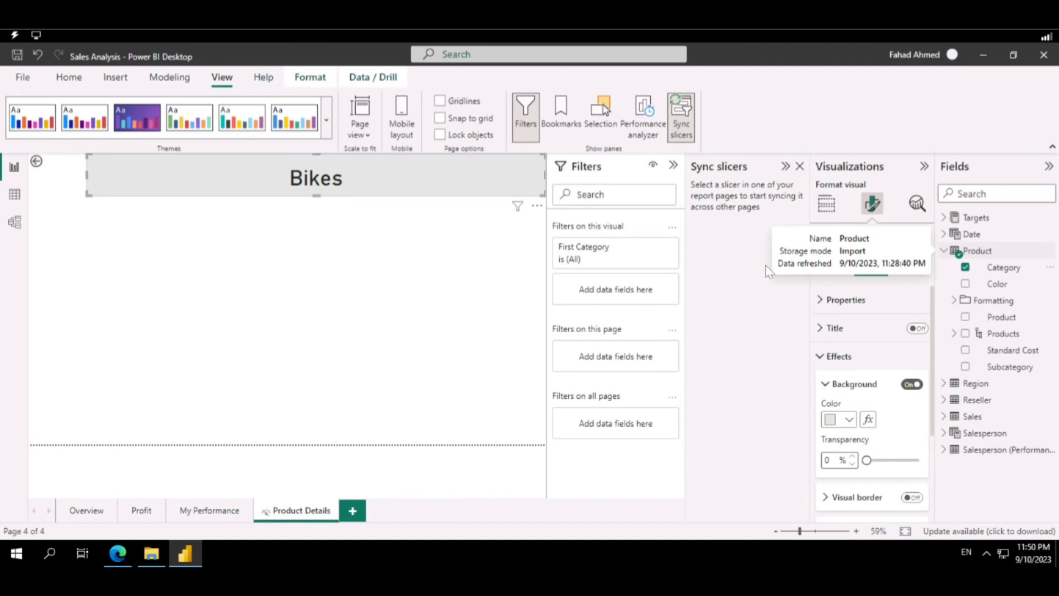
left_click(830, 203)
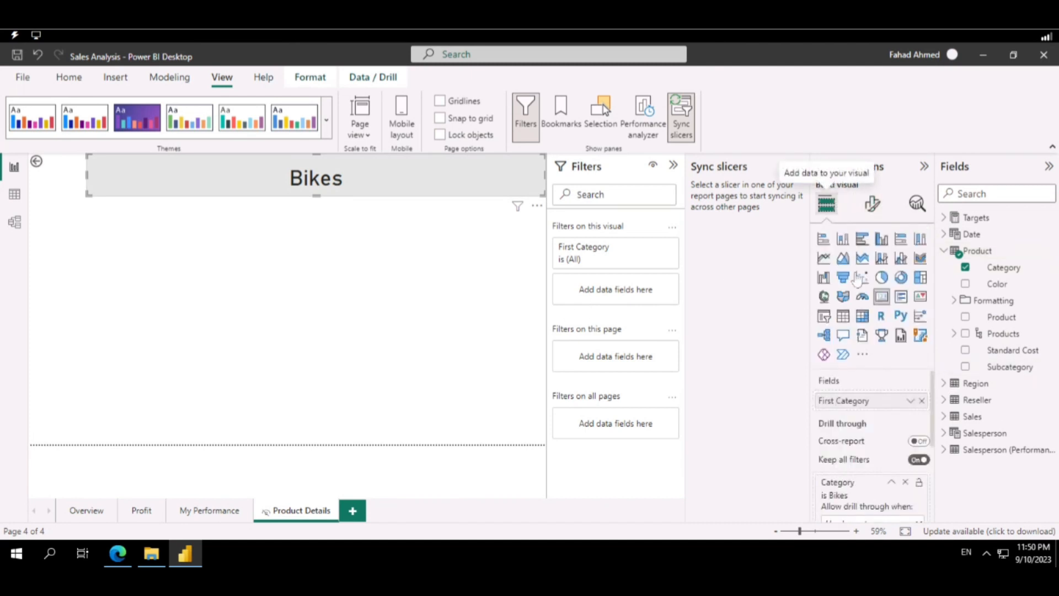
left_click(842, 315)
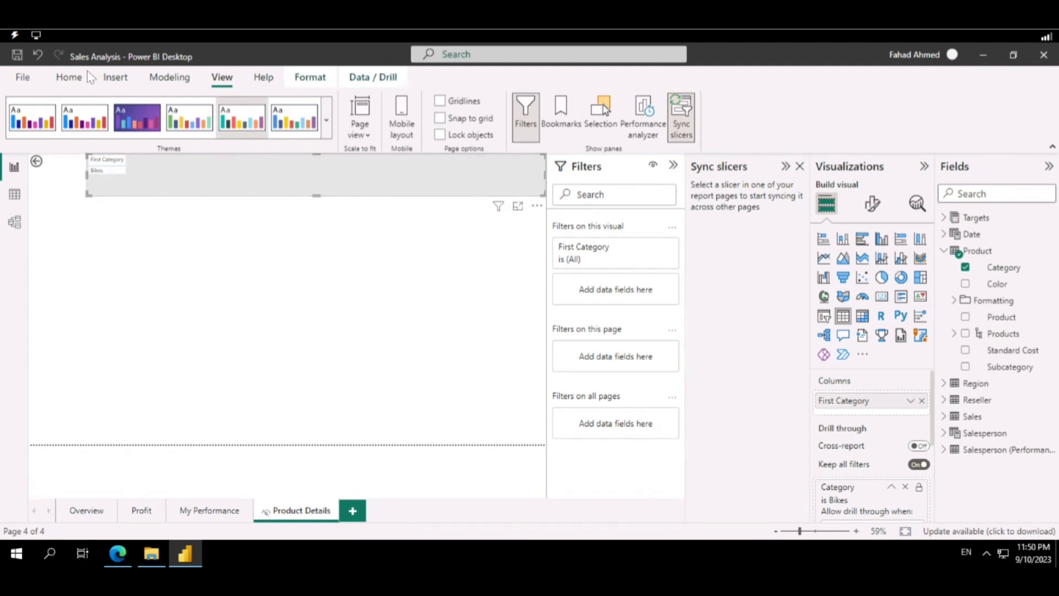
left_click(38, 55)
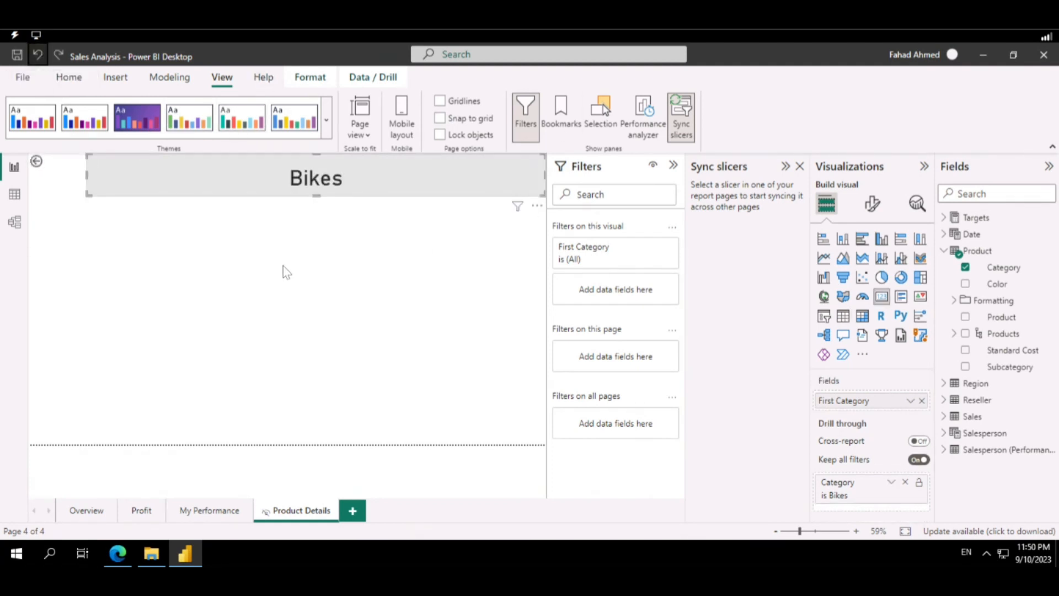
Add an empty table visual directly beneath the category heading, matching the heading's width.
left_click(283, 267)
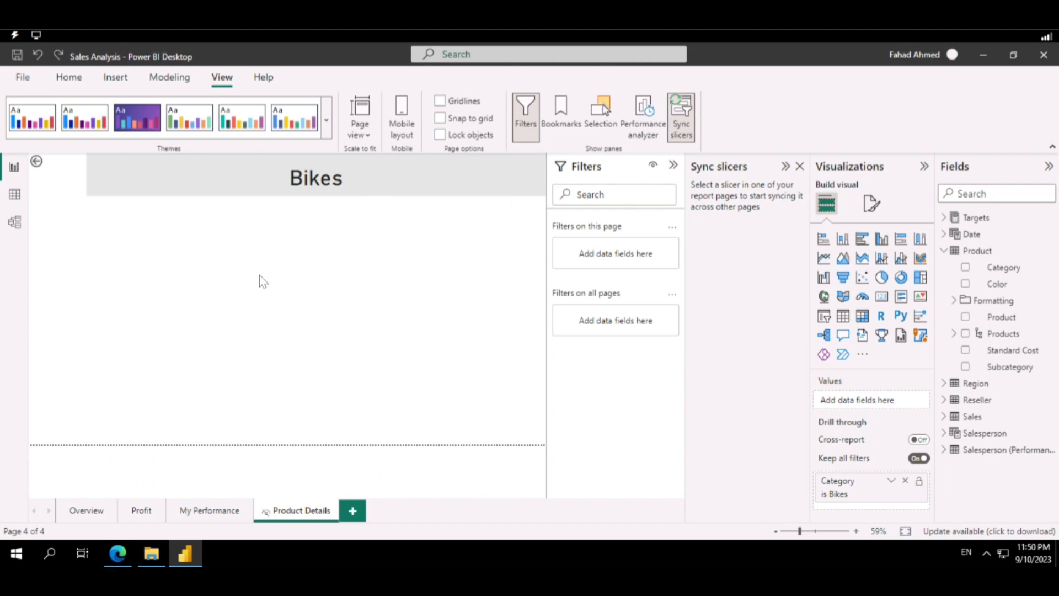
left_click(842, 317)
left_click_drag(291, 272, 316, 351)
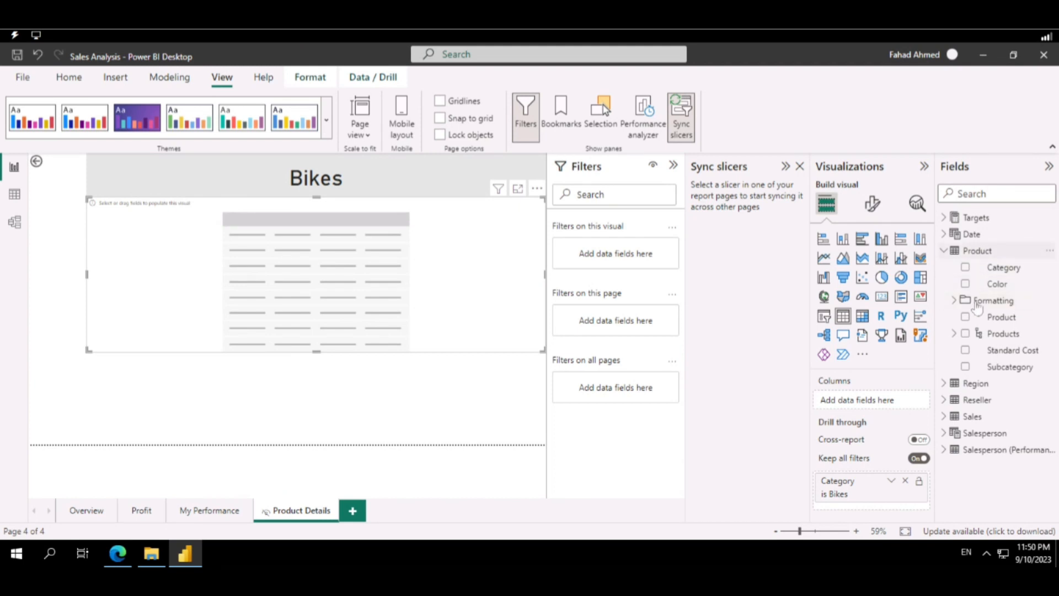
Fill the table with Subcategory and Color from Product, and Quantity, Sales and Profit Margin from Sales.
left_click(965, 367)
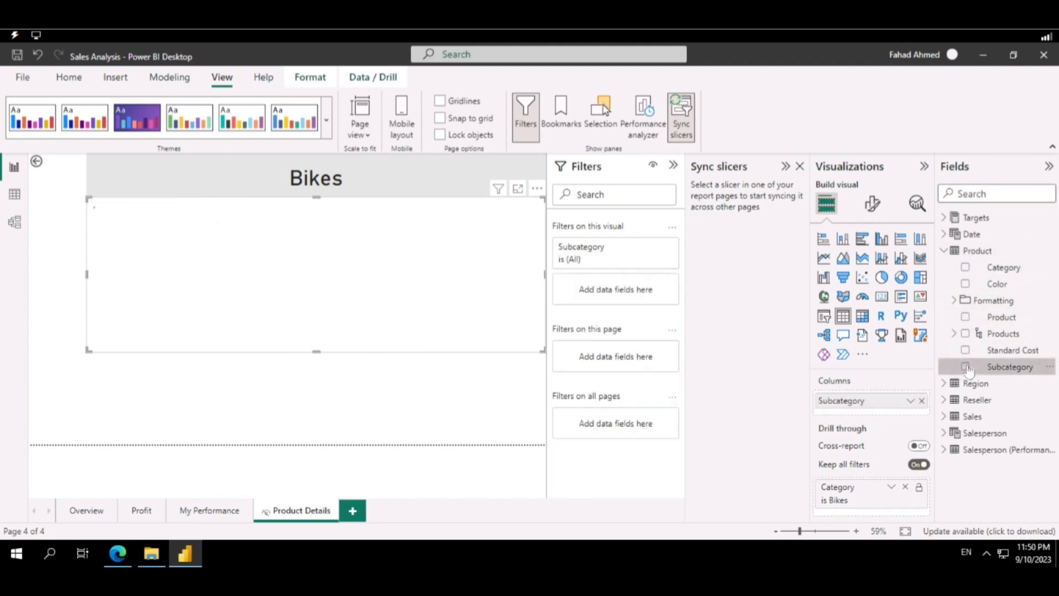
left_click(965, 284)
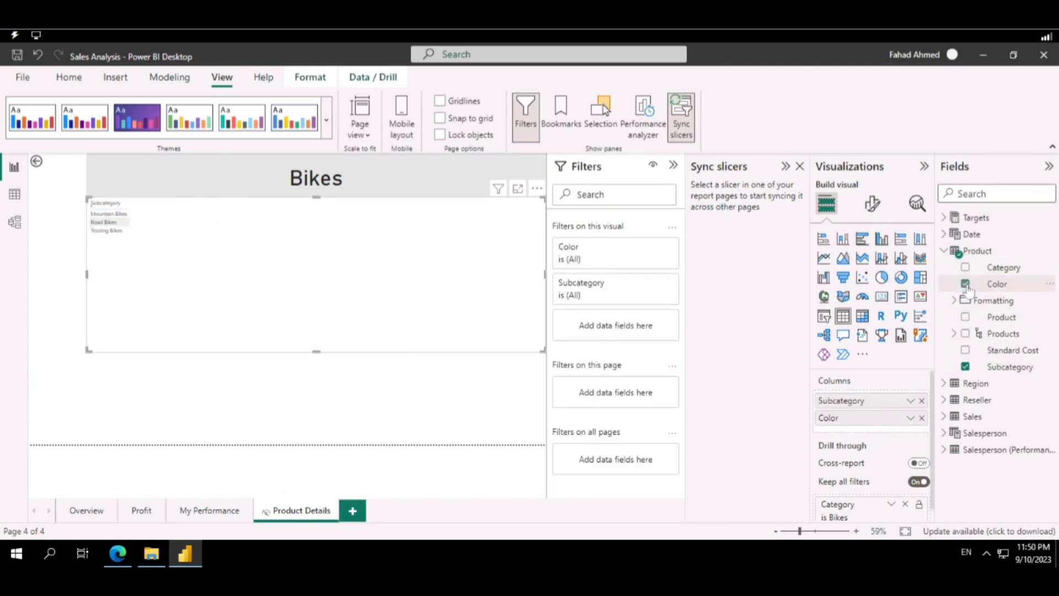
left_click(944, 250)
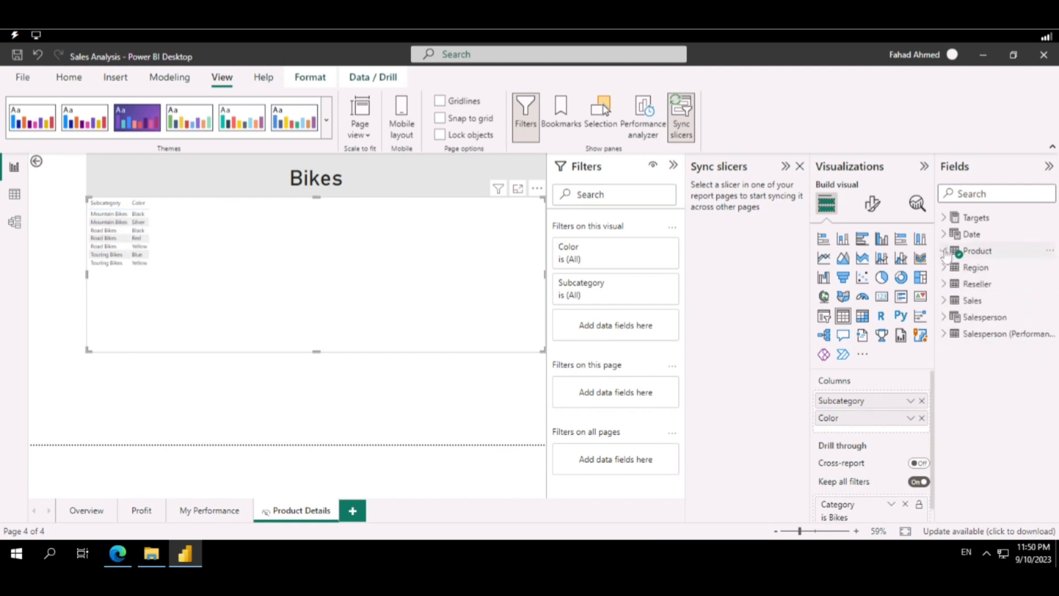
left_click(944, 300)
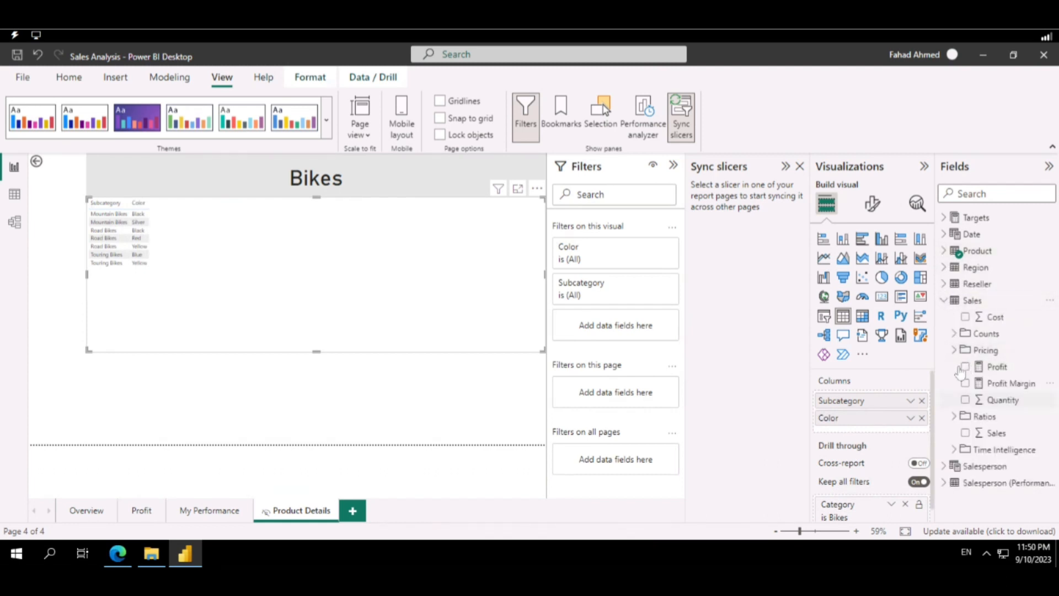
left_click(965, 400)
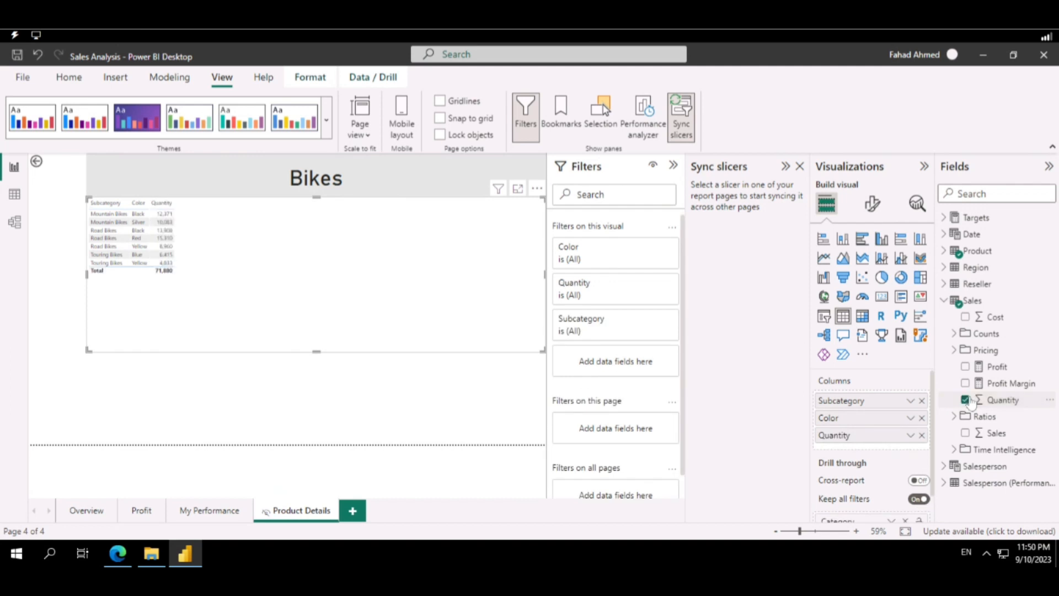
left_click(965, 434)
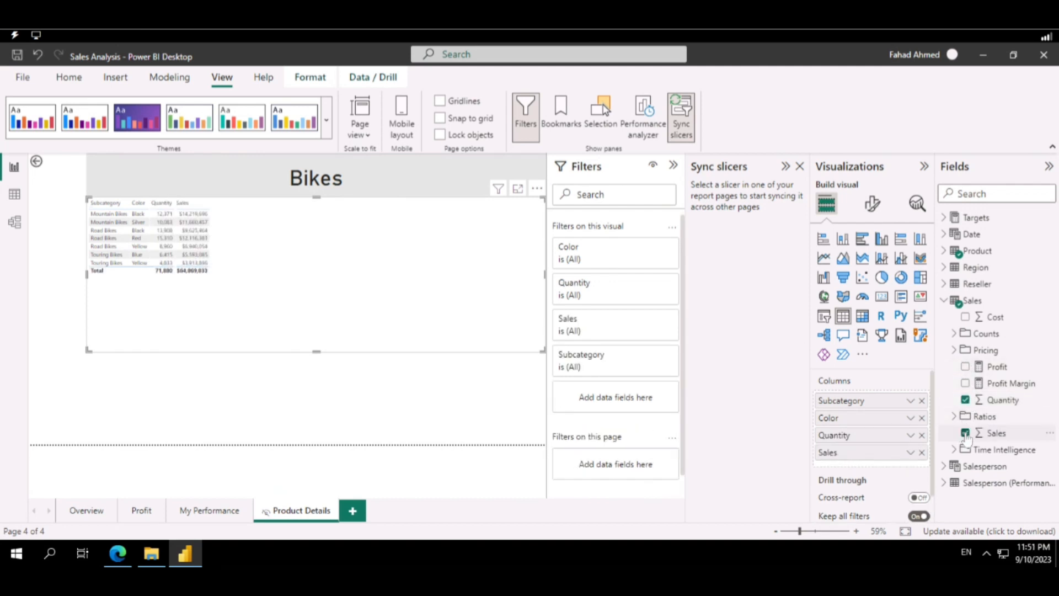
left_click(965, 384)
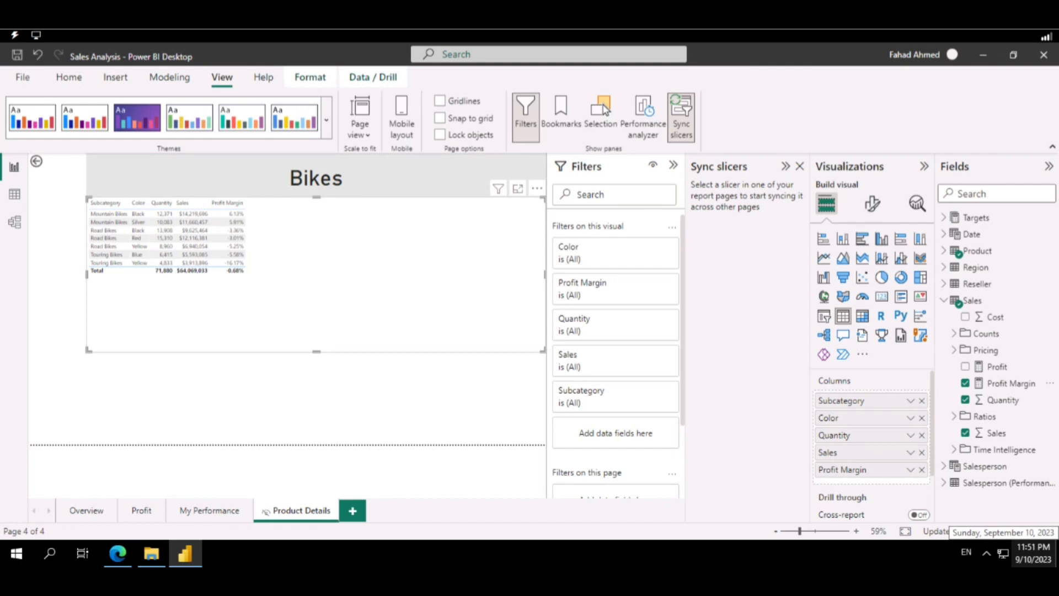
Close the Sync slicers pane and set the font size of the table's values to 20.
left_click(800, 166)
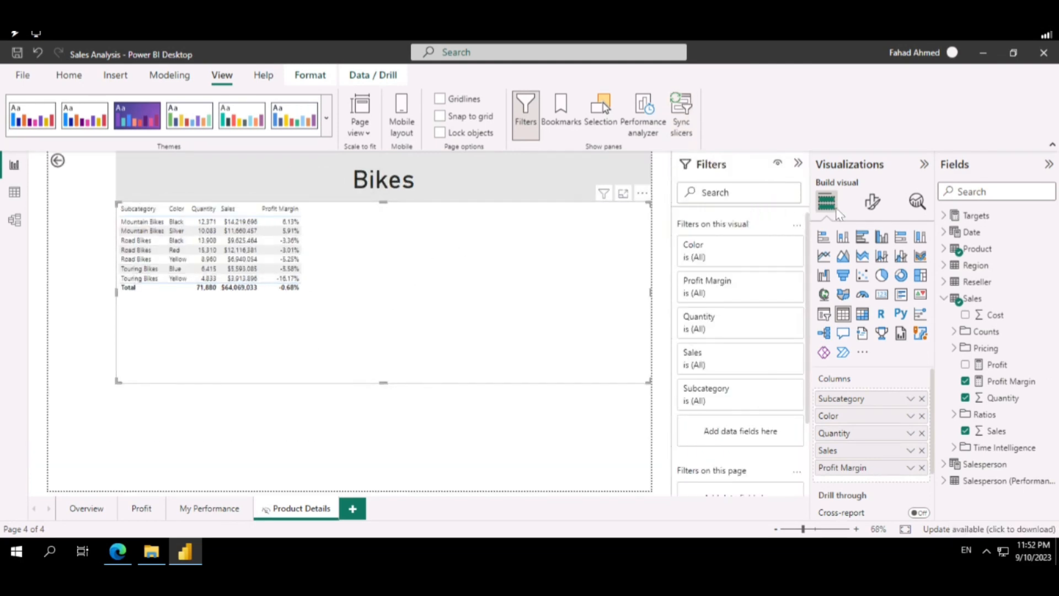
left_click(871, 202)
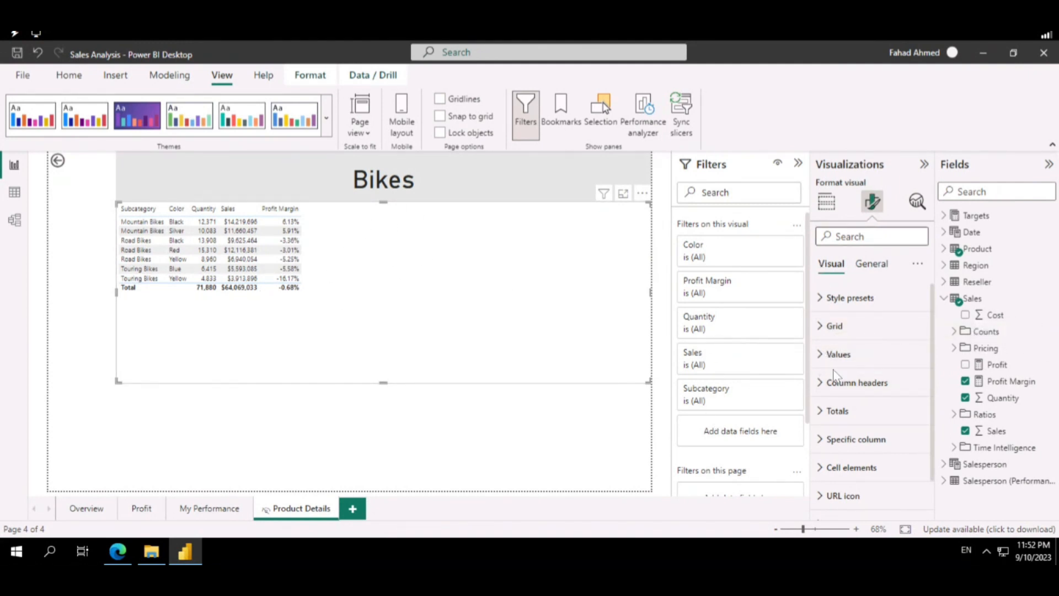
left_click(837, 354)
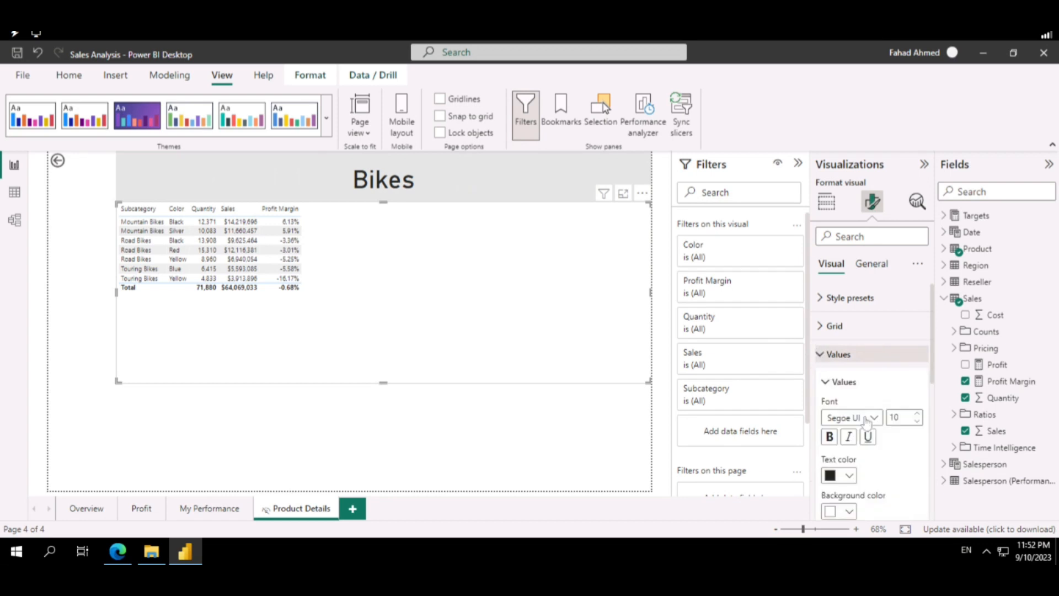
double_click(895, 417)
type("20")
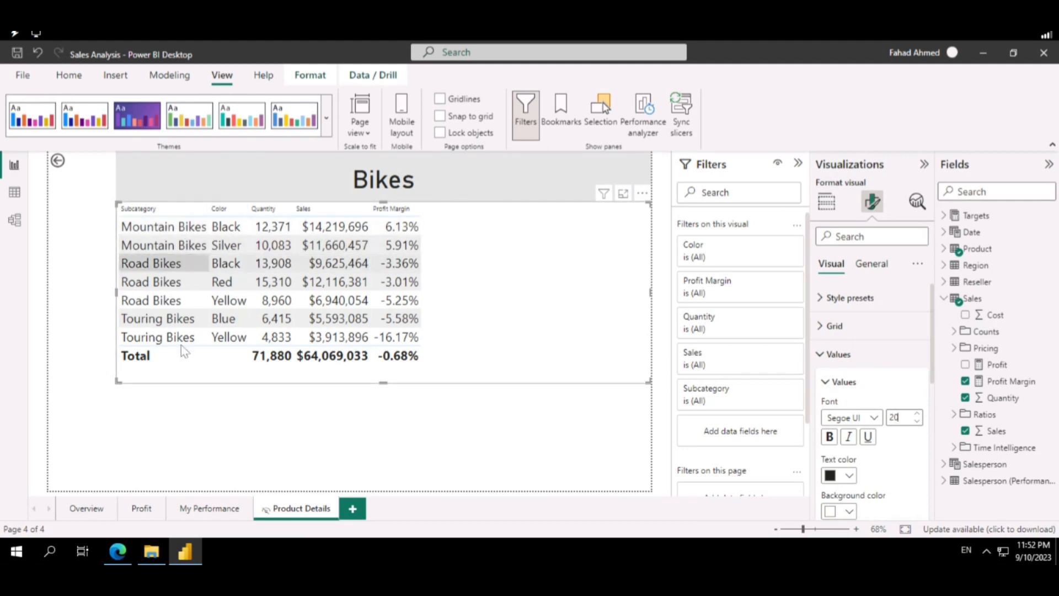
Set the font size of the table's column headers to 20.
left_click(834, 383)
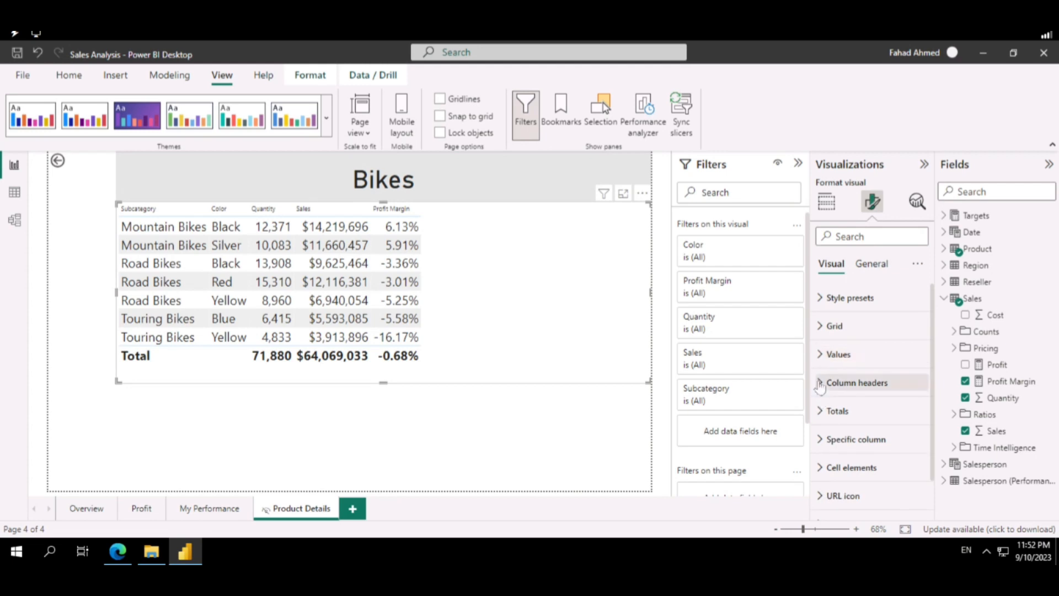
left_click(824, 383)
left_click_drag(901, 446, 873, 448)
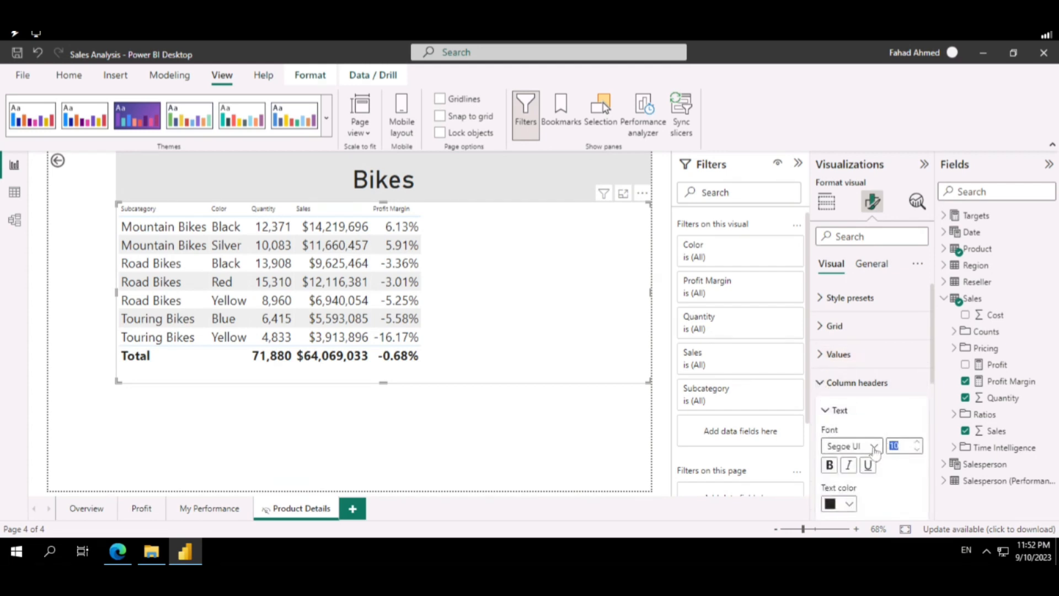
type("20")
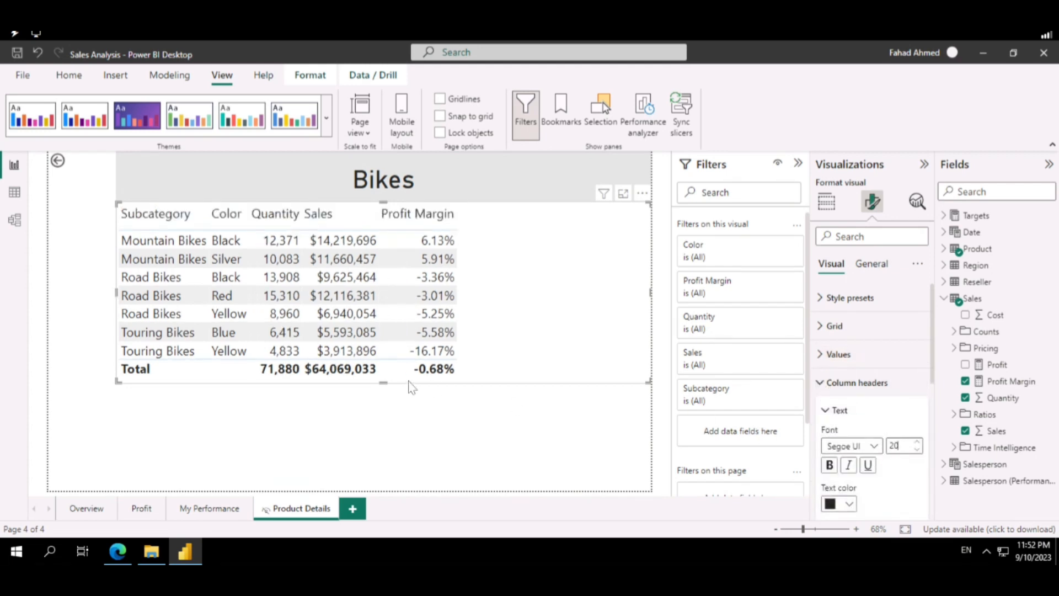
Extend the table's lower edge slightly to make the visual taller.
left_click(386, 393)
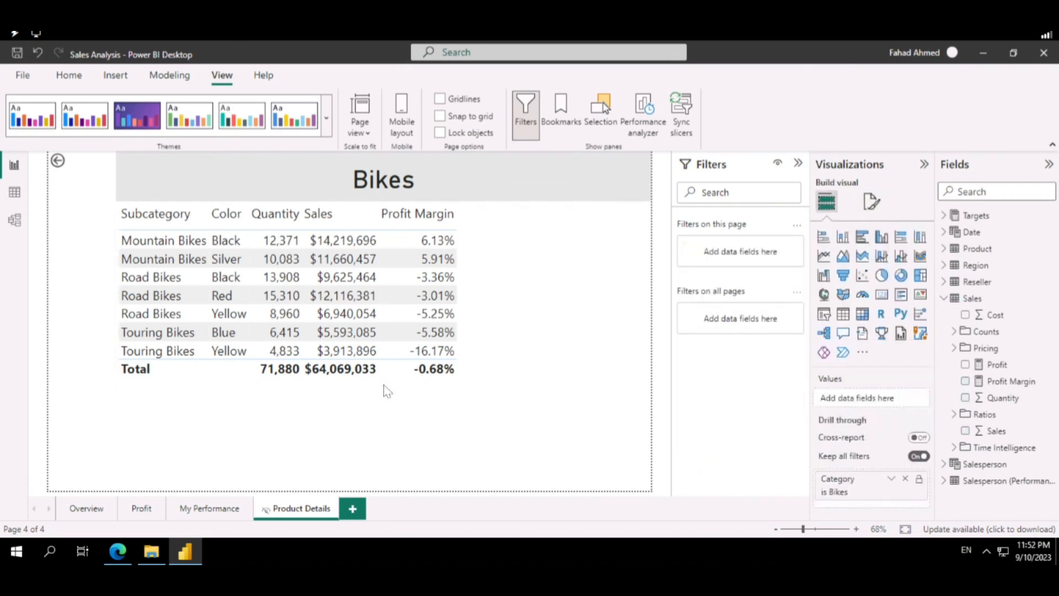
left_click(386, 382)
left_click_drag(386, 382, 386, 396)
Try the Minimal style preset on the table, and switch it to Bold header.
left_click(872, 202)
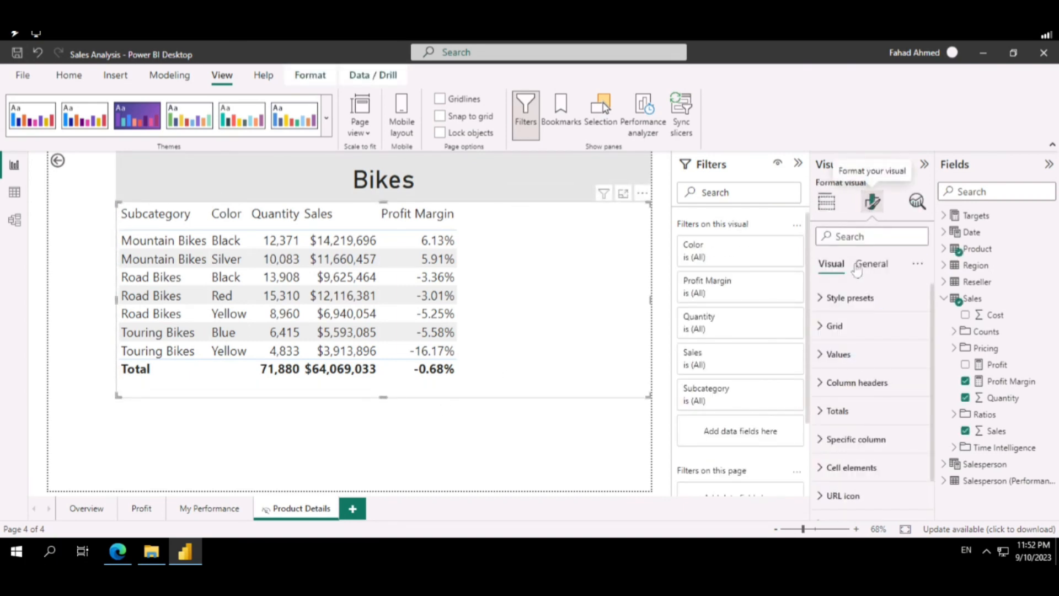
left_click(822, 302)
left_click(847, 325)
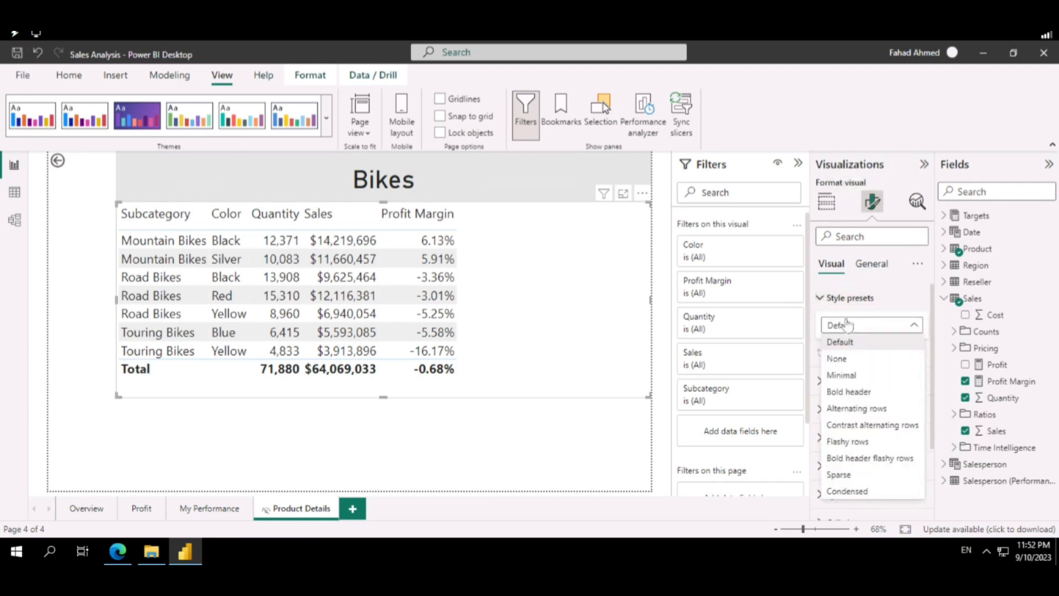
left_click(845, 378)
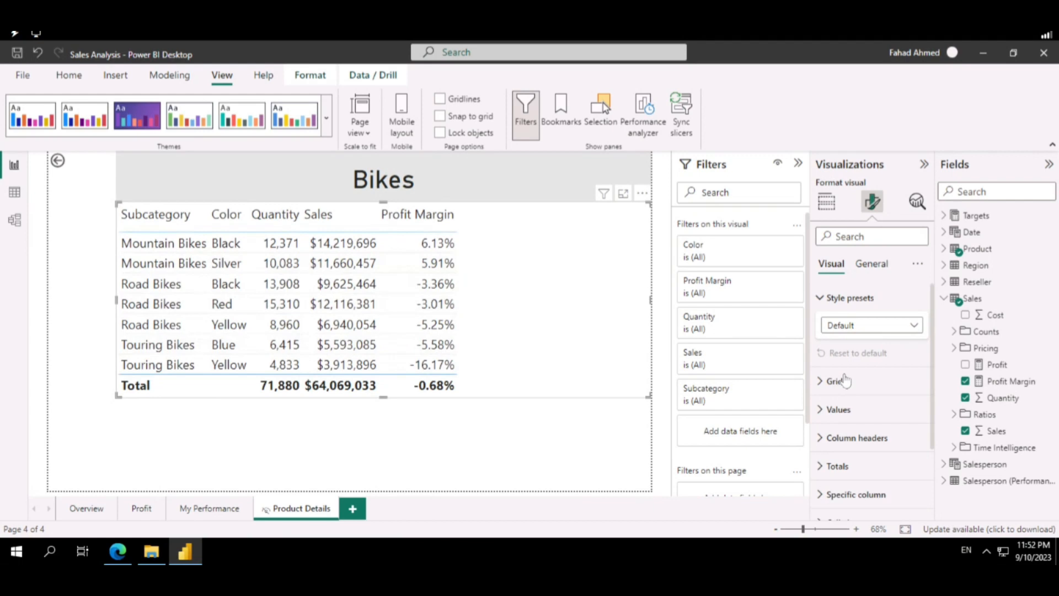
left_click(864, 328)
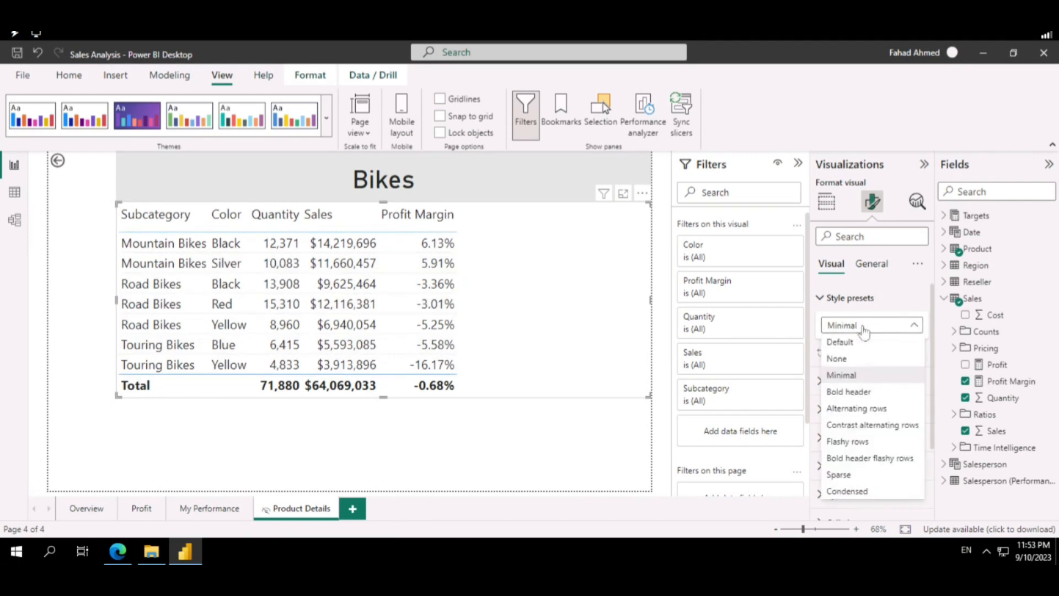
left_click(848, 391)
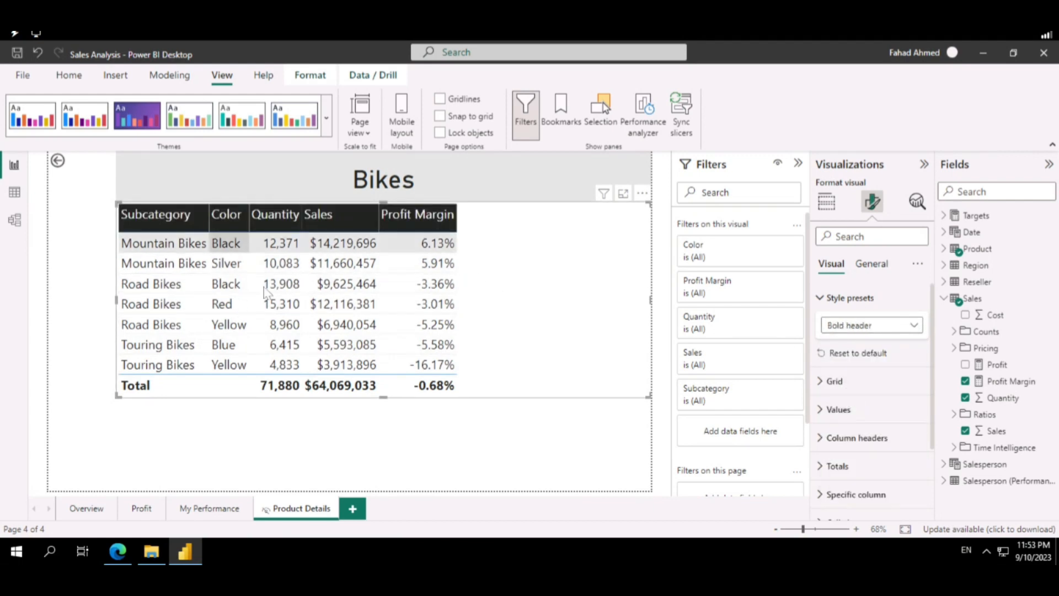
Try the Flashy rows and Sparse style presets on the table, and settle on Condensed.
left_click(868, 326)
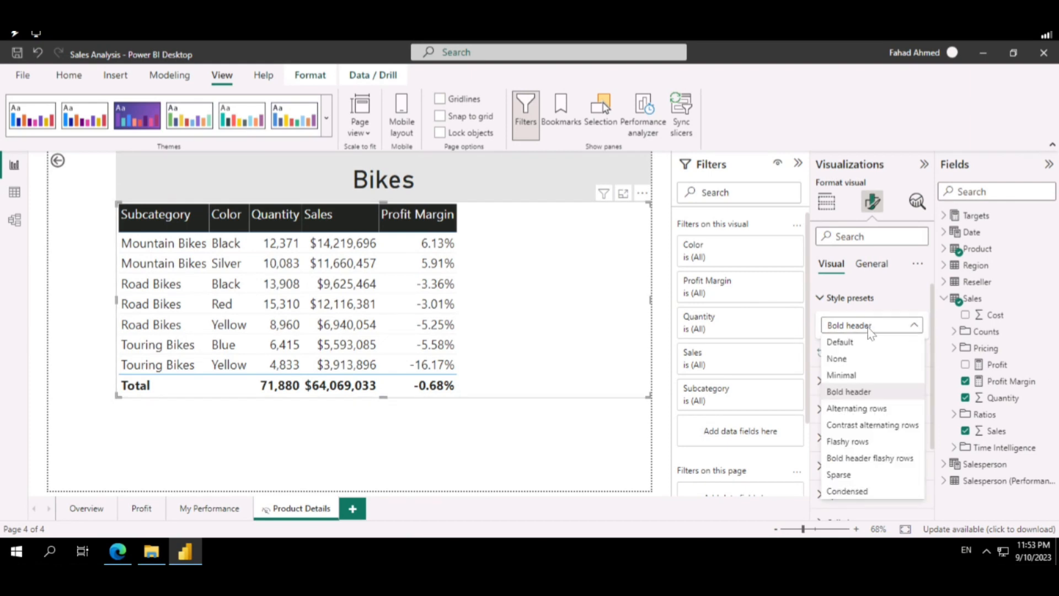
left_click(868, 328)
left_click(869, 327)
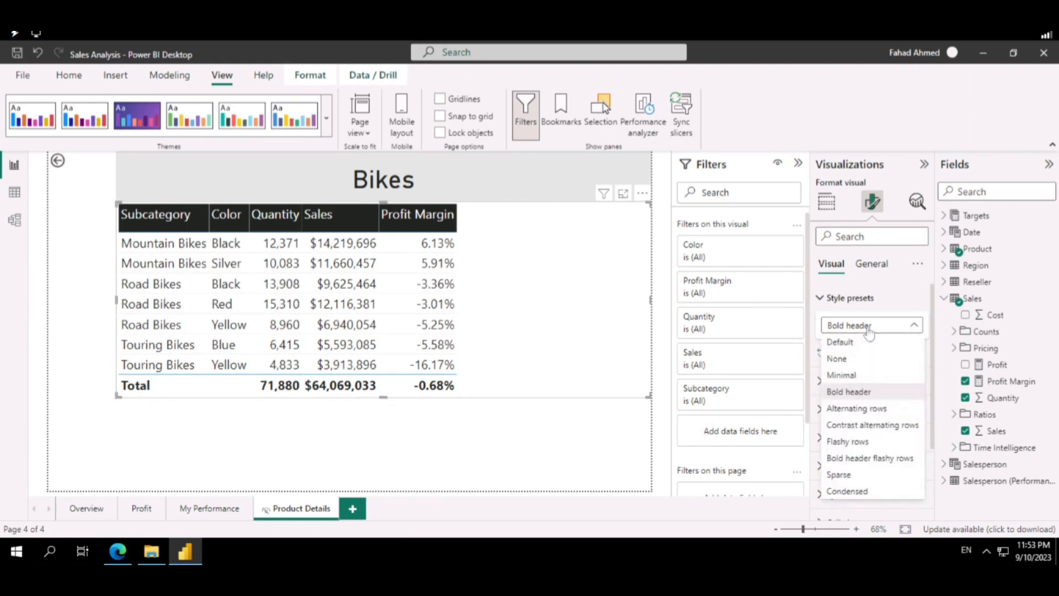
left_click(858, 441)
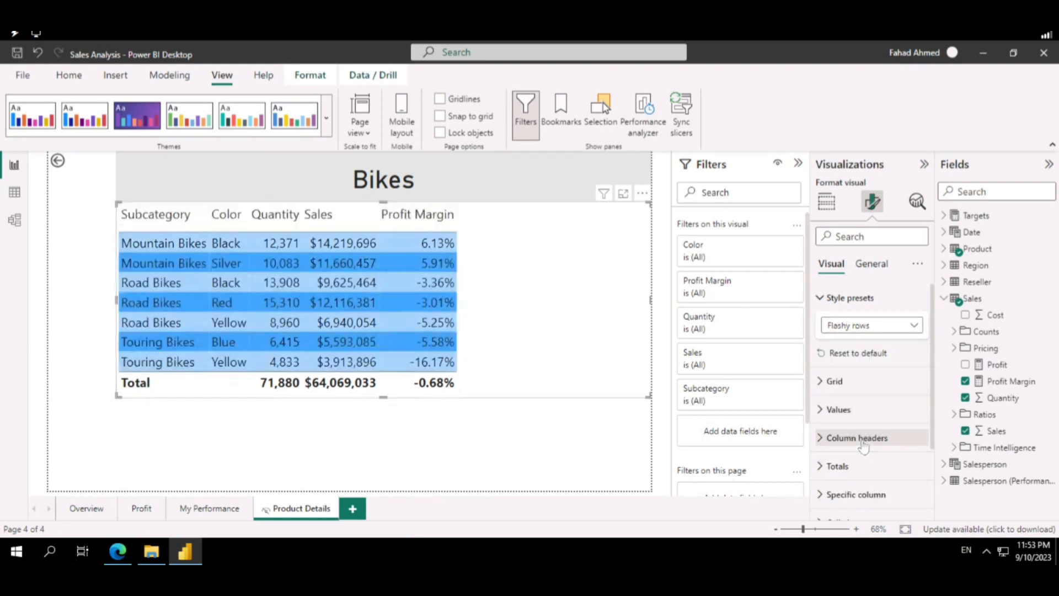
left_click(850, 331)
left_click(852, 475)
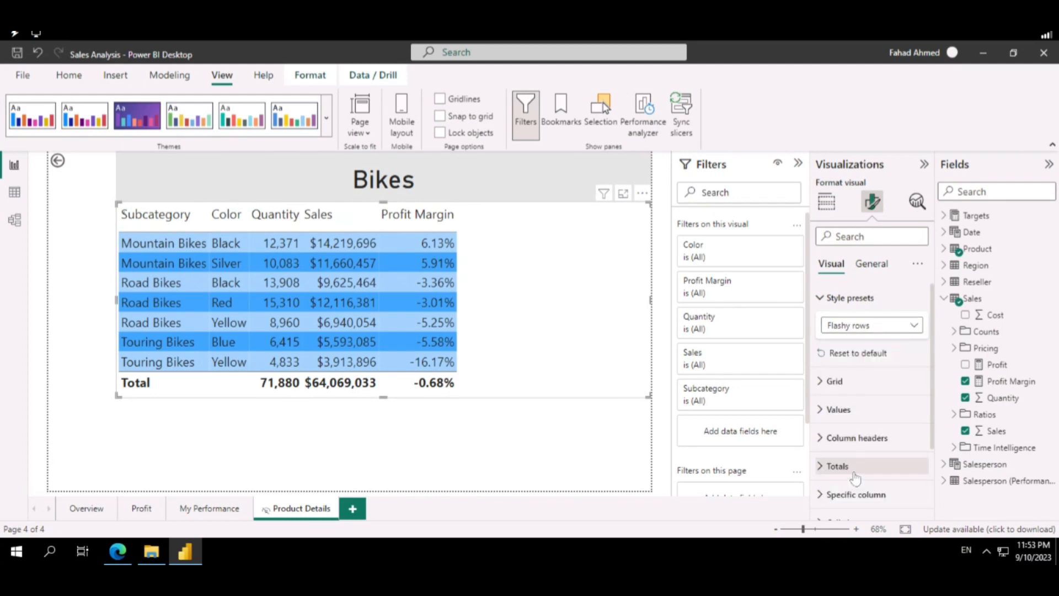
left_click(869, 329)
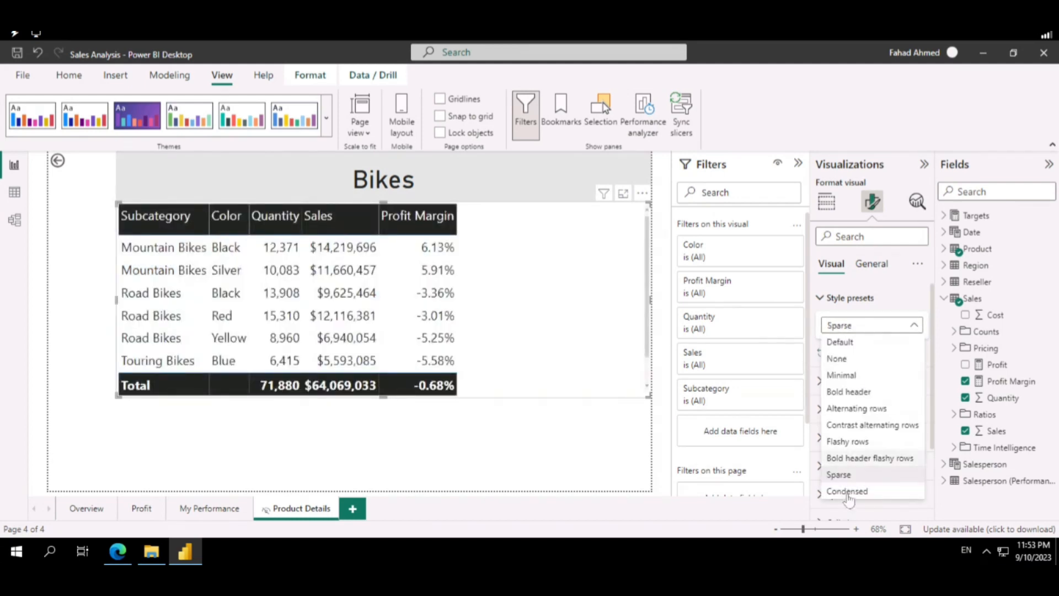
left_click(885, 492)
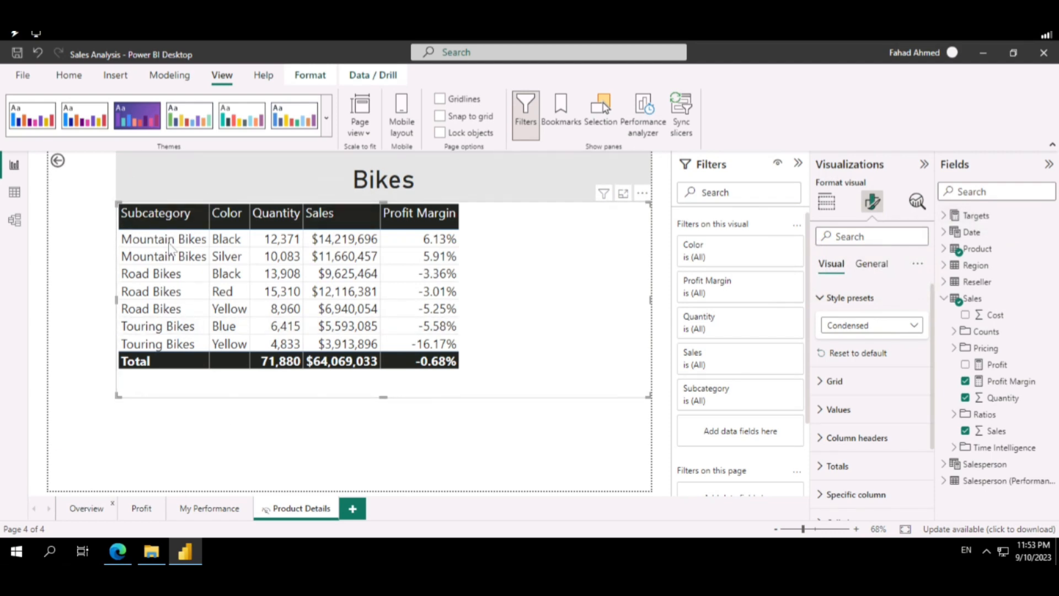
Switch to the Overview page and clear the Region slicer so that no region is selected.
left_click(83, 508)
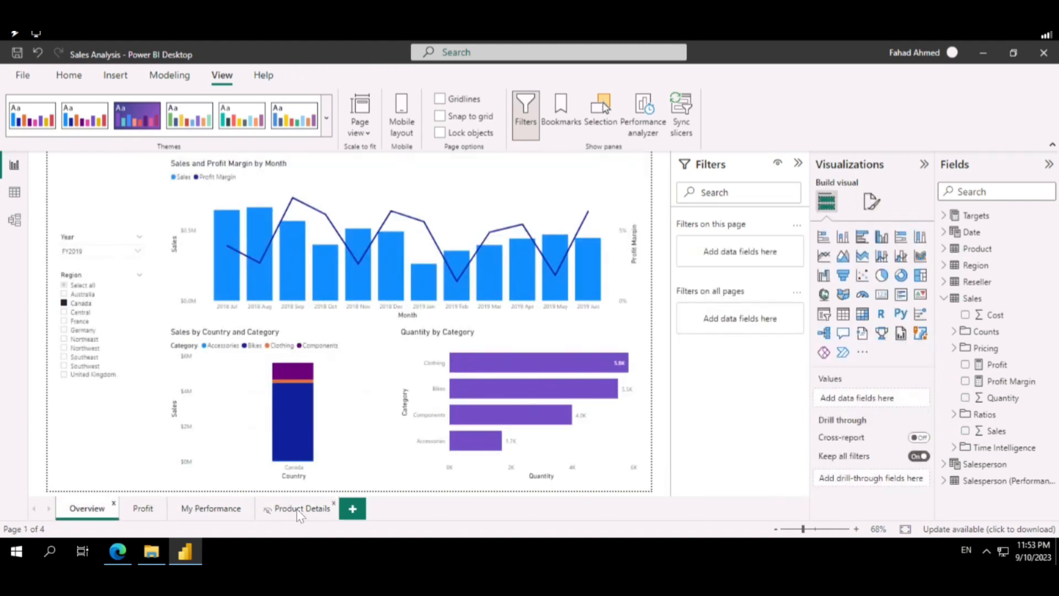
left_click(75, 312)
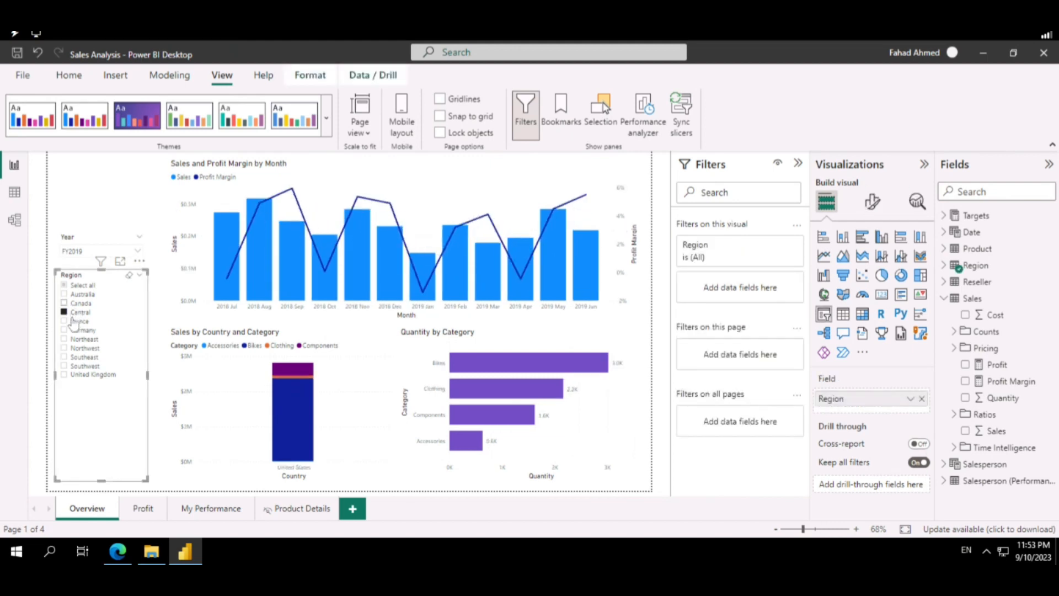
left_click(74, 315)
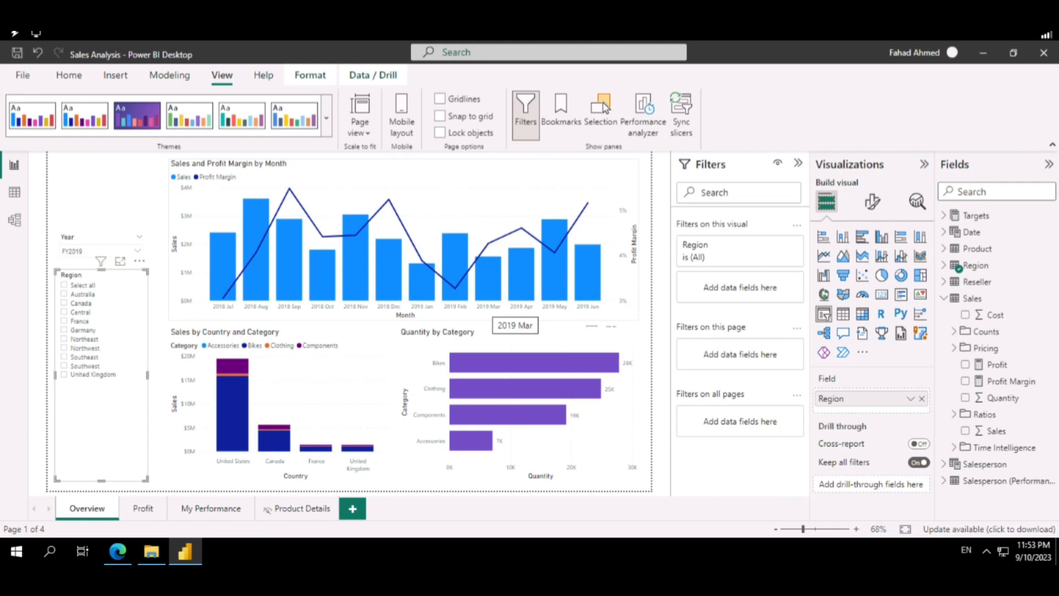
Check the options for the 2019 Mar column in the Sales and Profit Margin by Month chart for a drill-through.
left_click(482, 285)
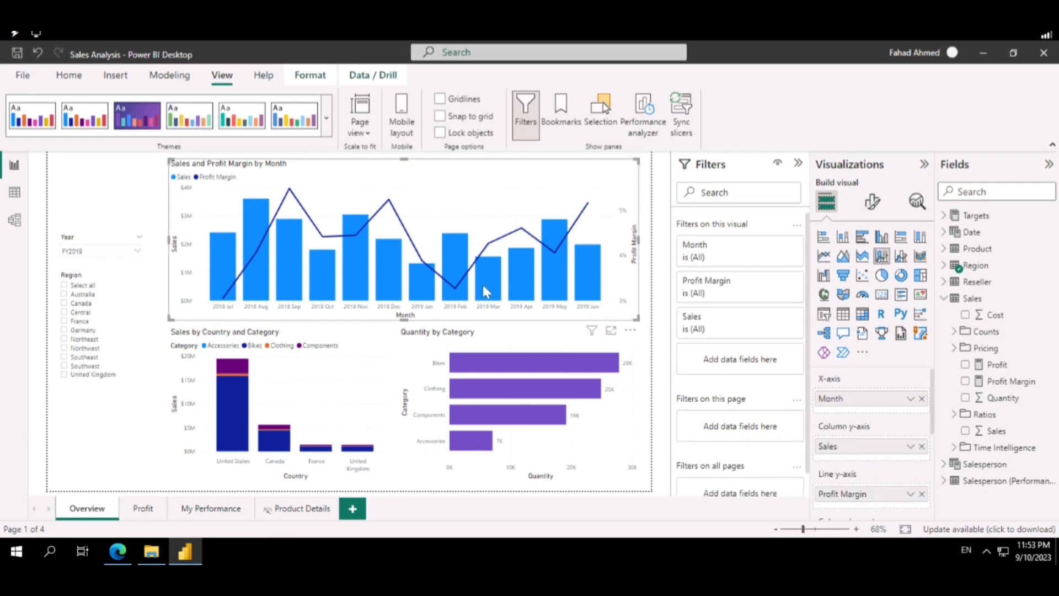
right_click(483, 286)
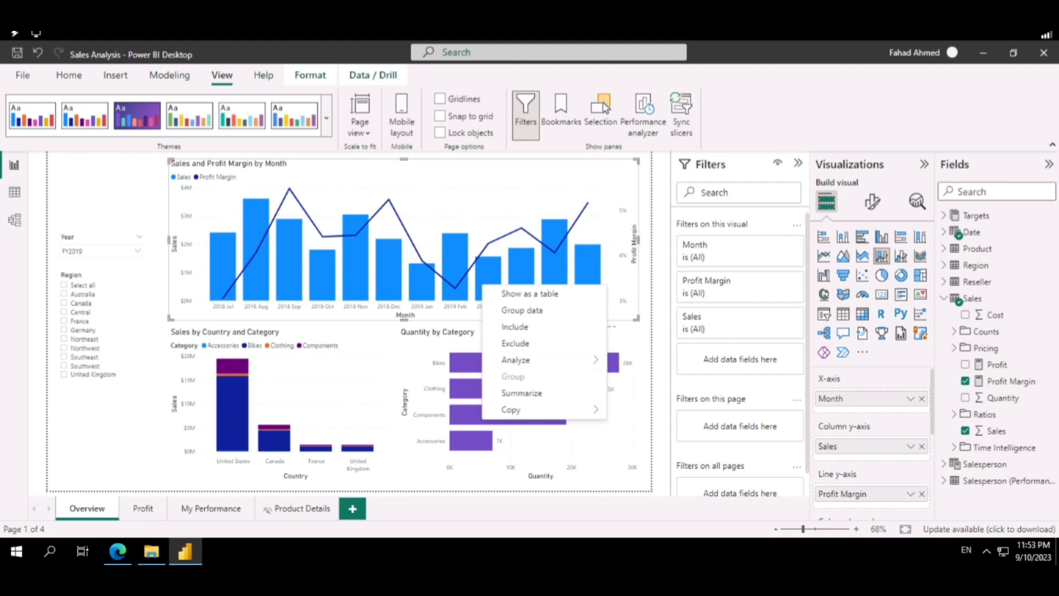
left_click(233, 387)
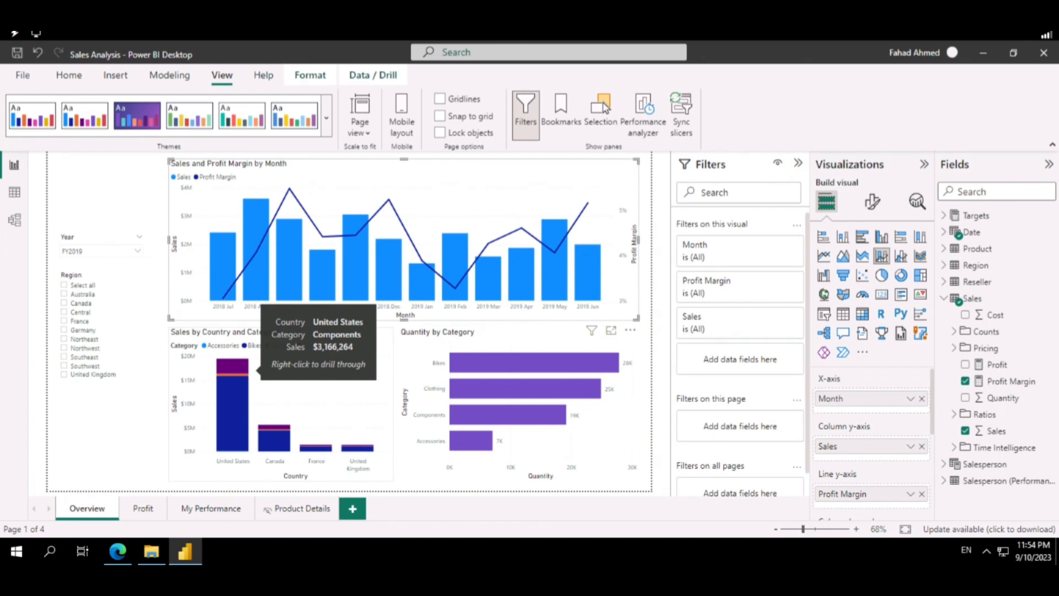
Drill through from Canada's Bikes segment to Product Details, examine the applied drill-through filters, and return to the Overview page.
right_click(279, 447)
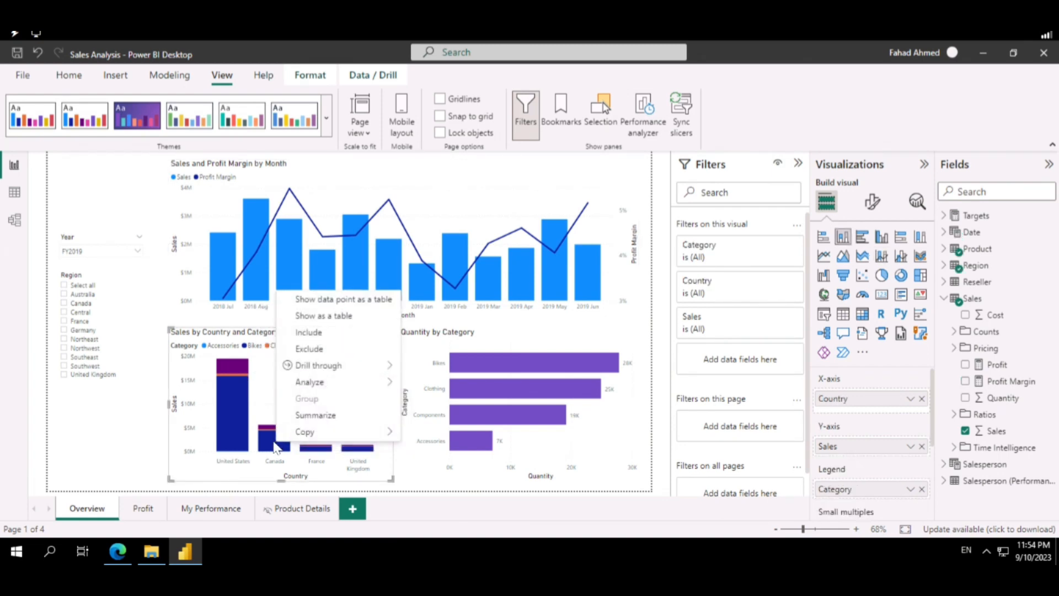
mouse_move(307, 371)
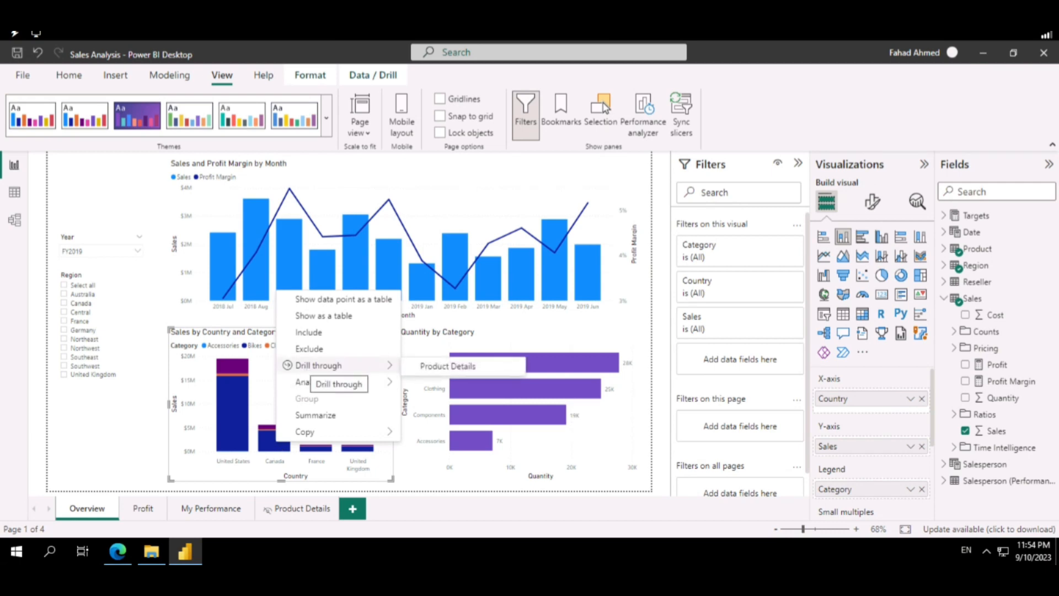
left_click(434, 369)
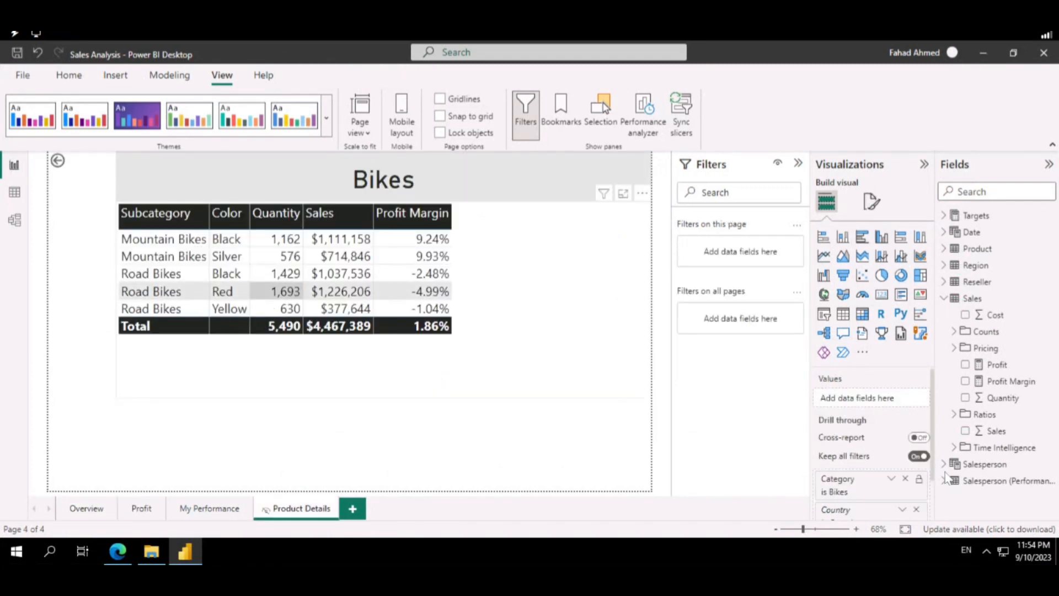
scroll(879, 469, "down", 2)
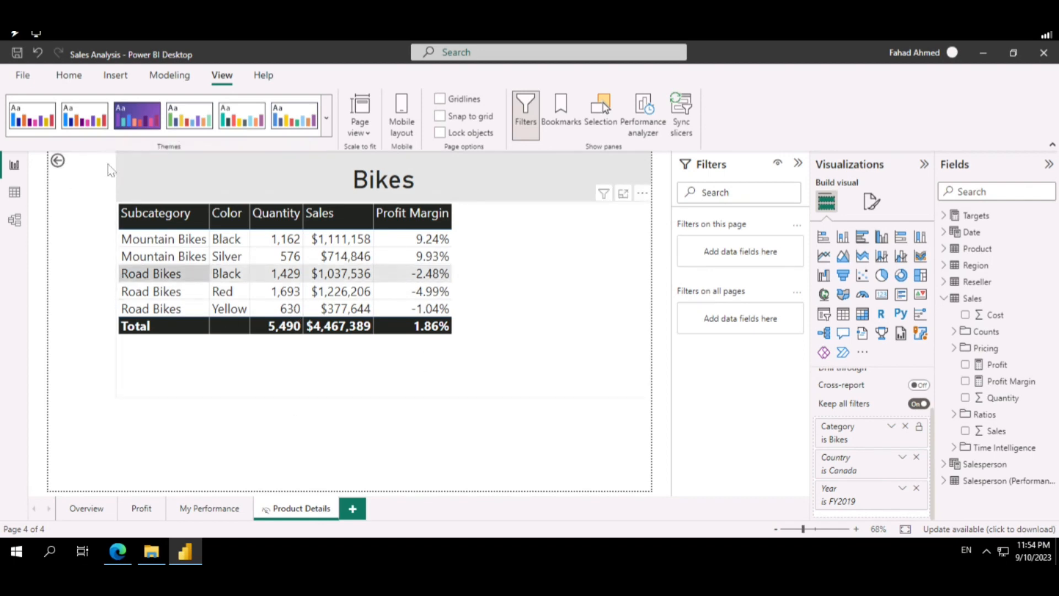
left_click(58, 161, "ctrl")
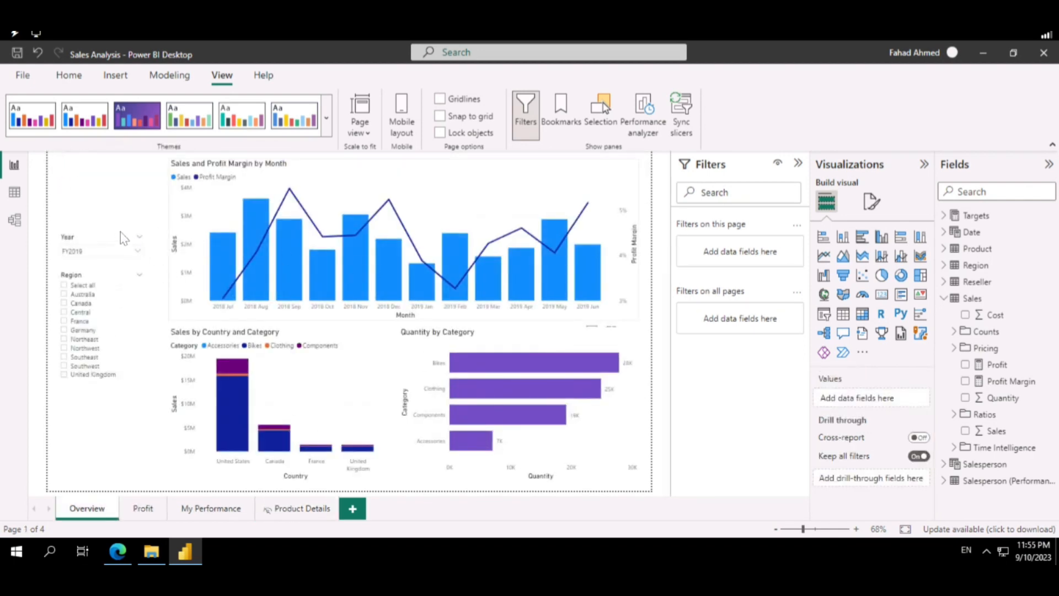
Drill through from the United Kingdom's Bikes segment to Product Details, examine the filters, and return to the Overview page.
right_click(372, 458)
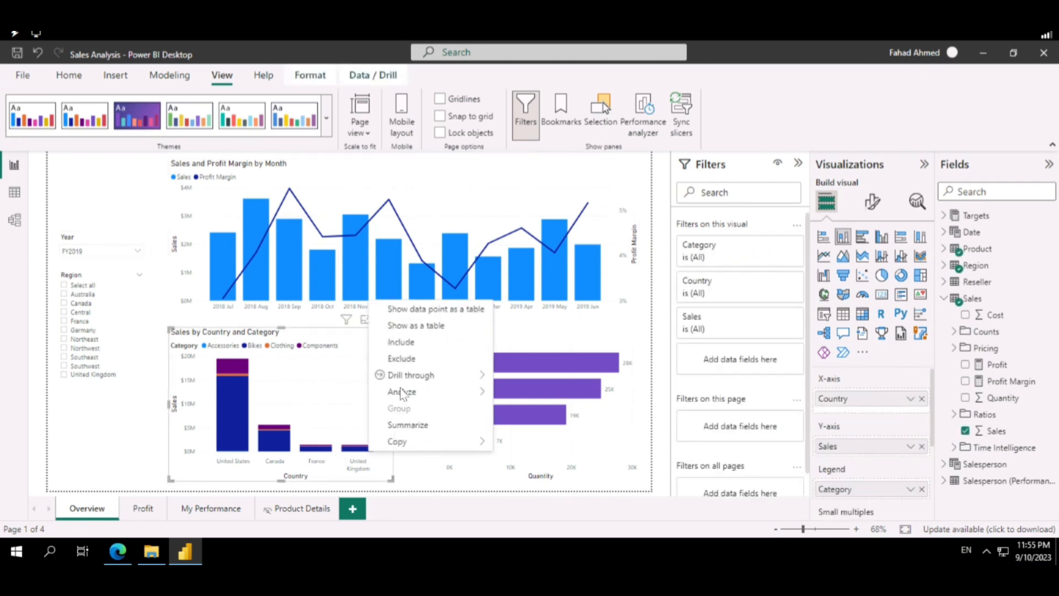
mouse_move(411, 375)
left_click(545, 380)
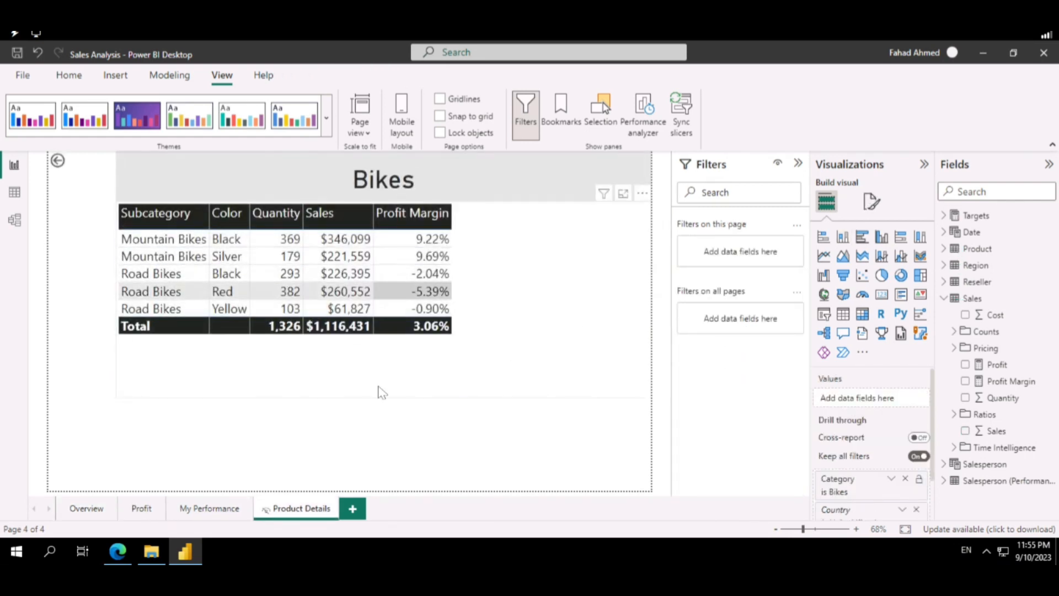
scroll(878, 489, "down", 1)
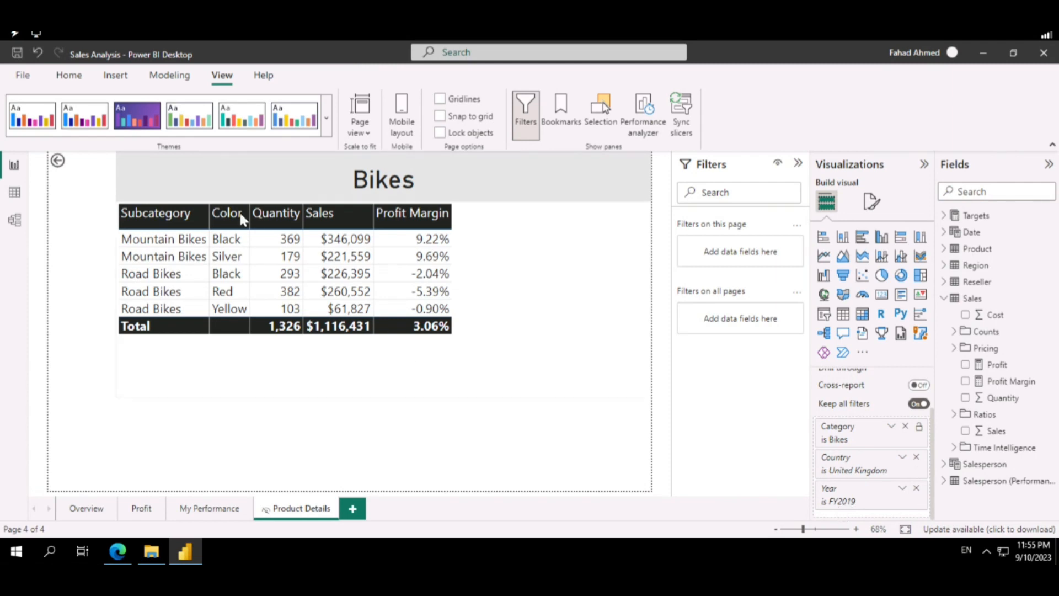
left_click(58, 161, "ctrl")
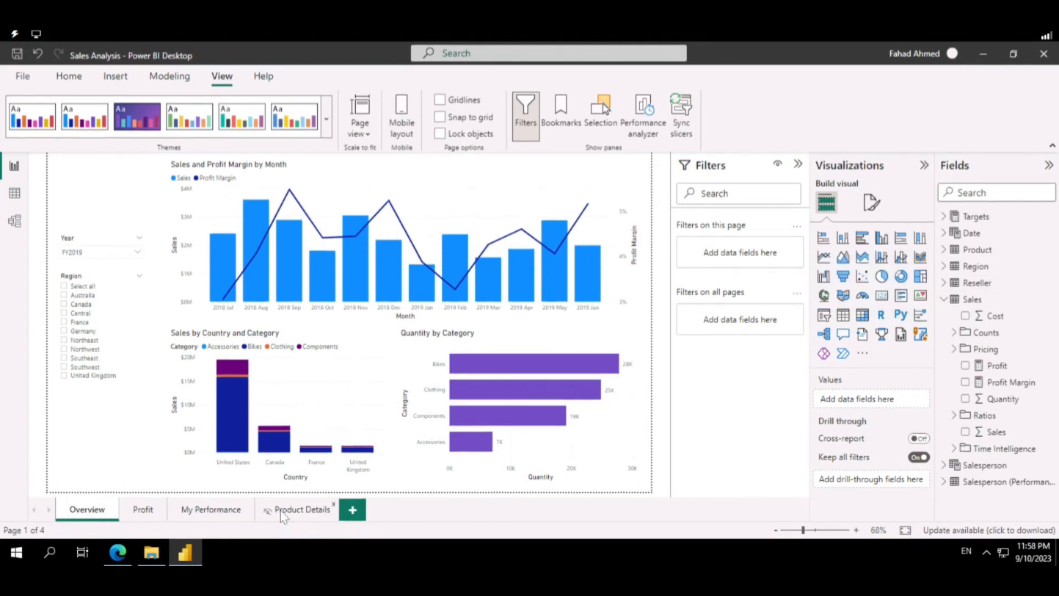
Start icon conditional formatting for Profit Margin in the Product Details table, with the icon layout set to Right of data.
left_click(282, 511)
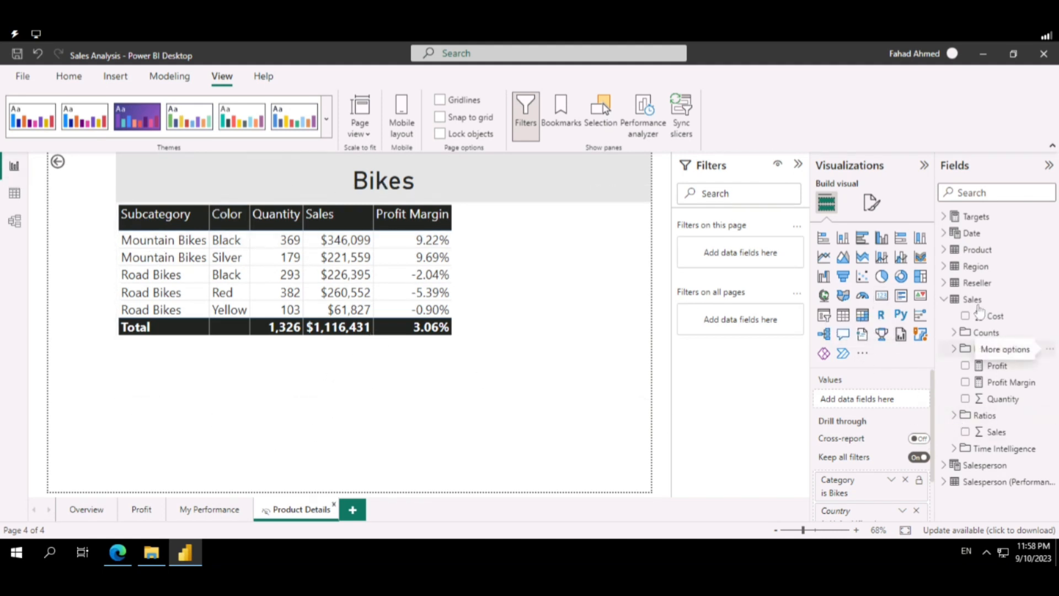
left_click(542, 248)
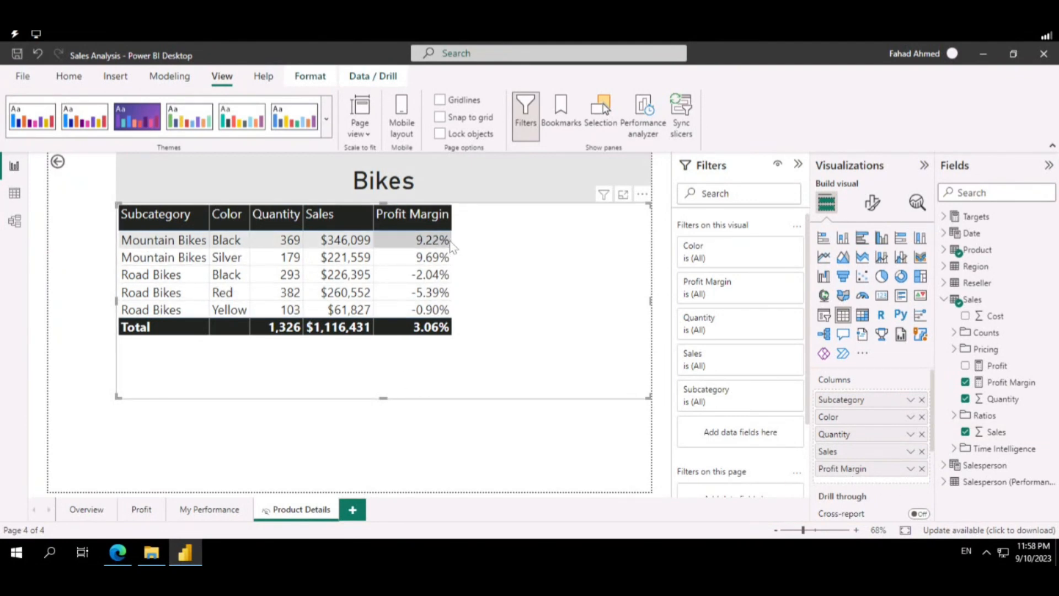
left_click(909, 469)
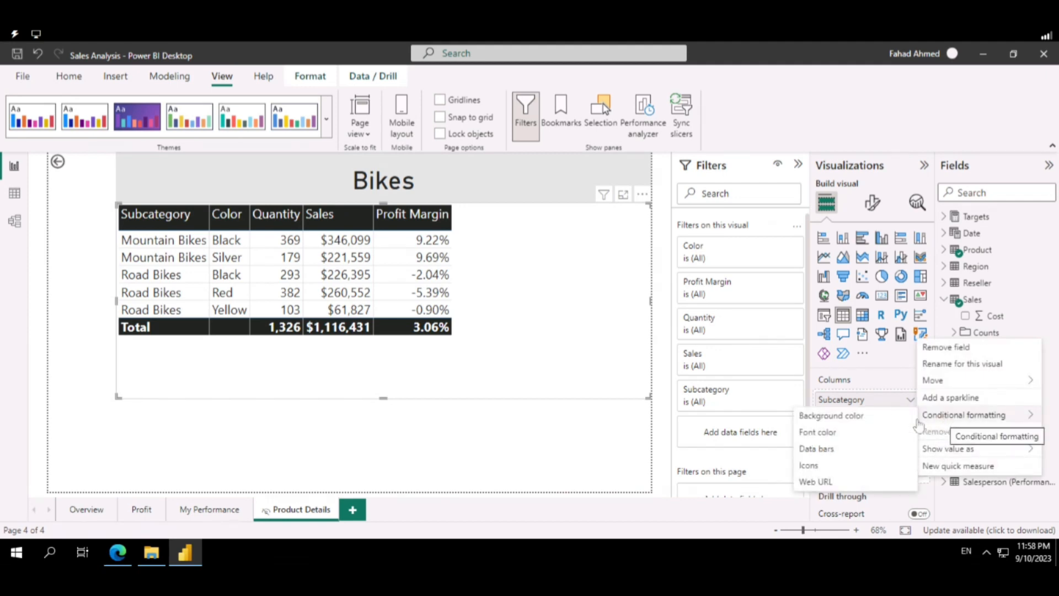
left_click(810, 466)
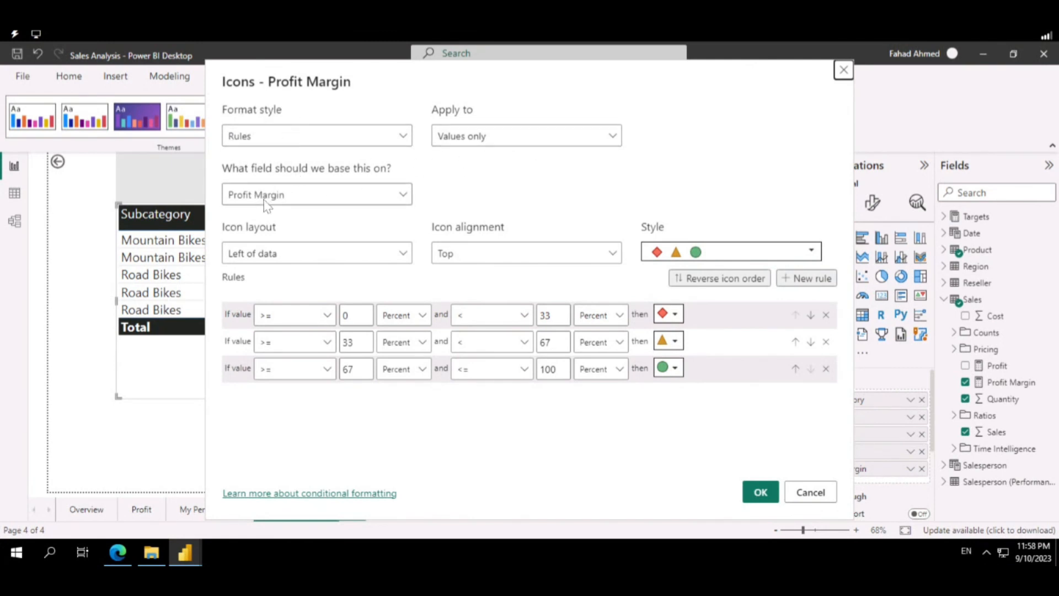
left_click(283, 258)
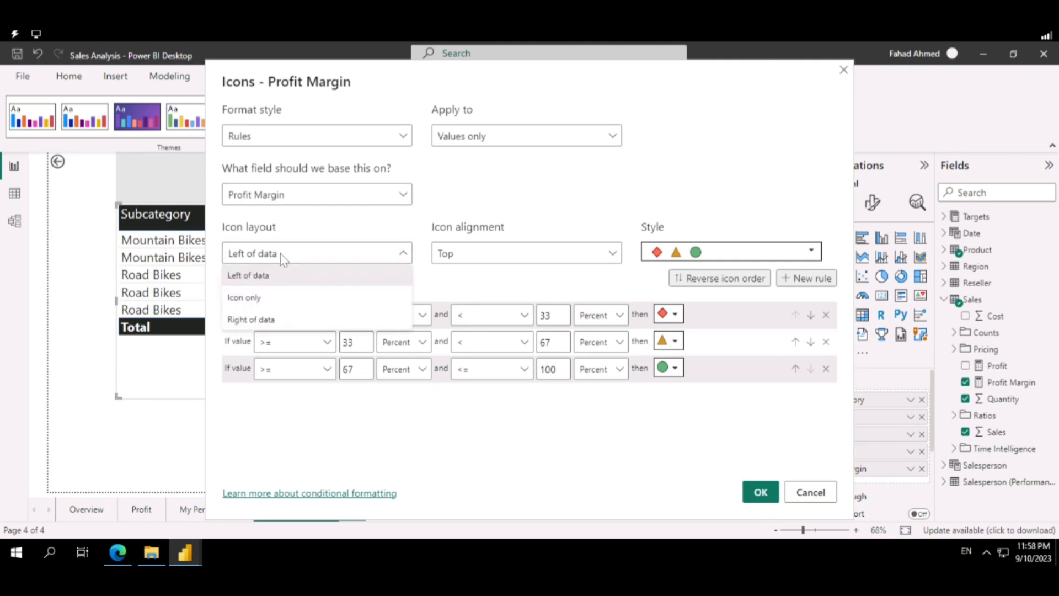
left_click(257, 320)
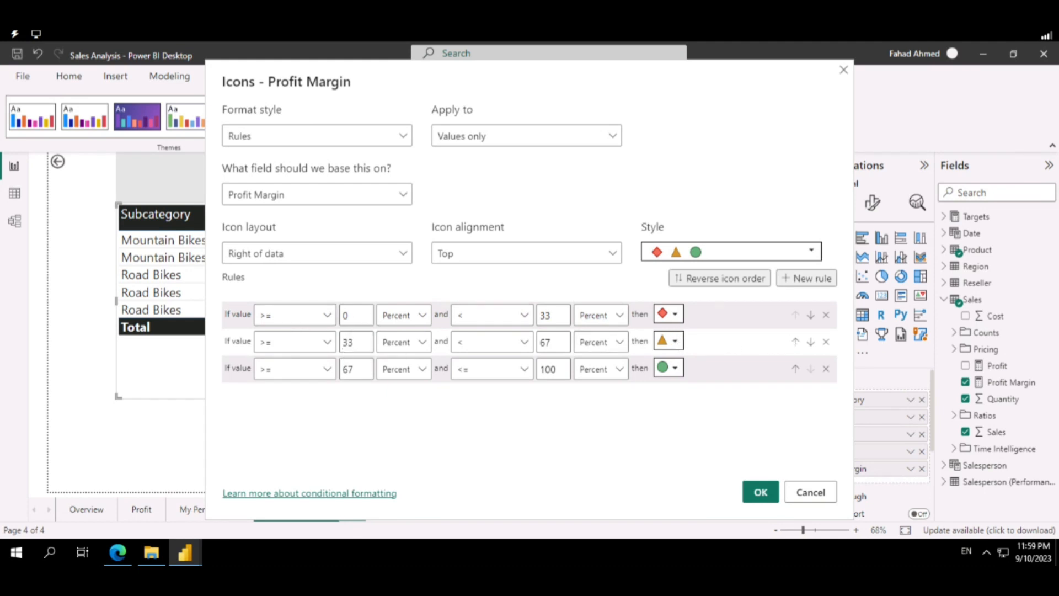
Remove the yellow triangle rule and set the red diamond rule's lower limit to Min with the Number type.
left_click(826, 341)
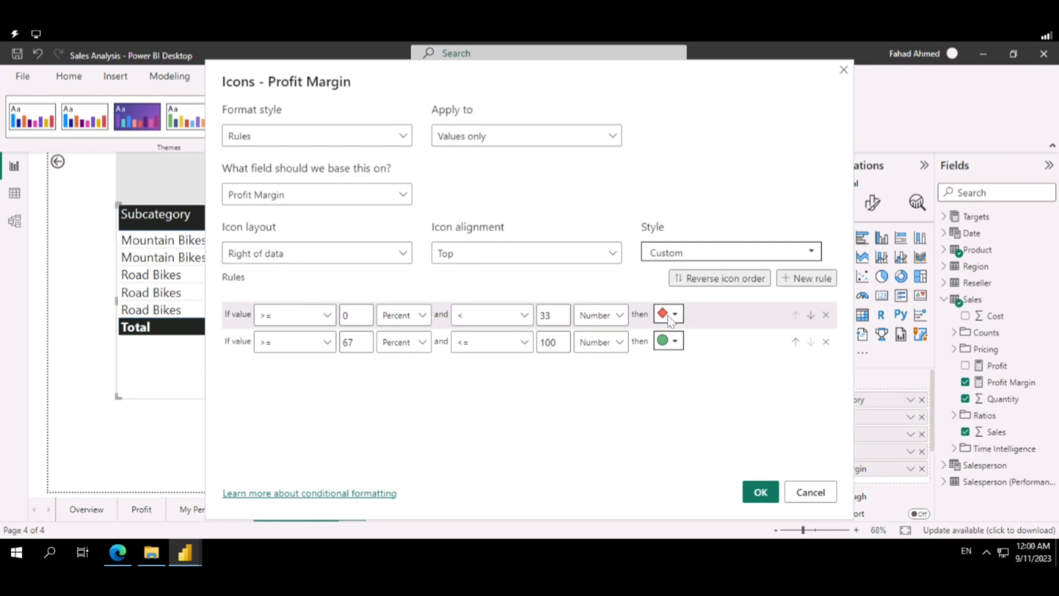
left_click(408, 318)
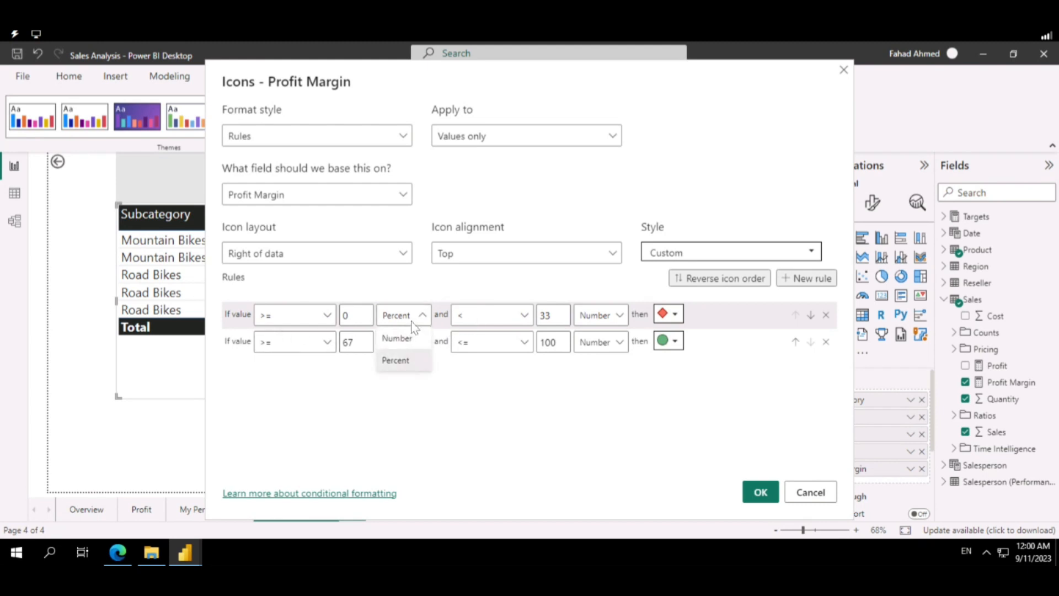
left_click(365, 318)
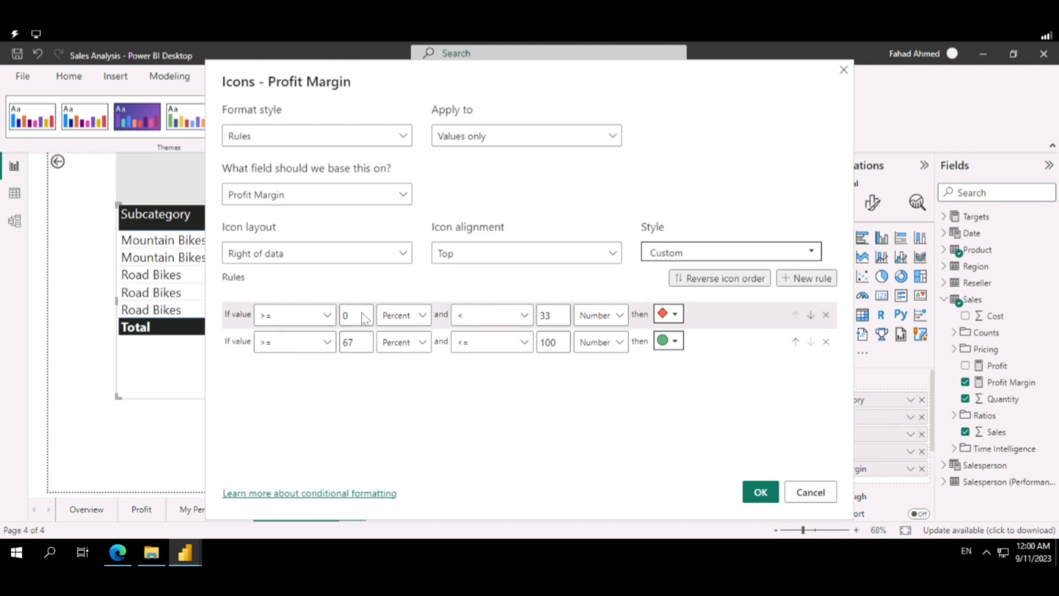
left_click_drag(358, 317, 329, 318)
key("BackSpace")
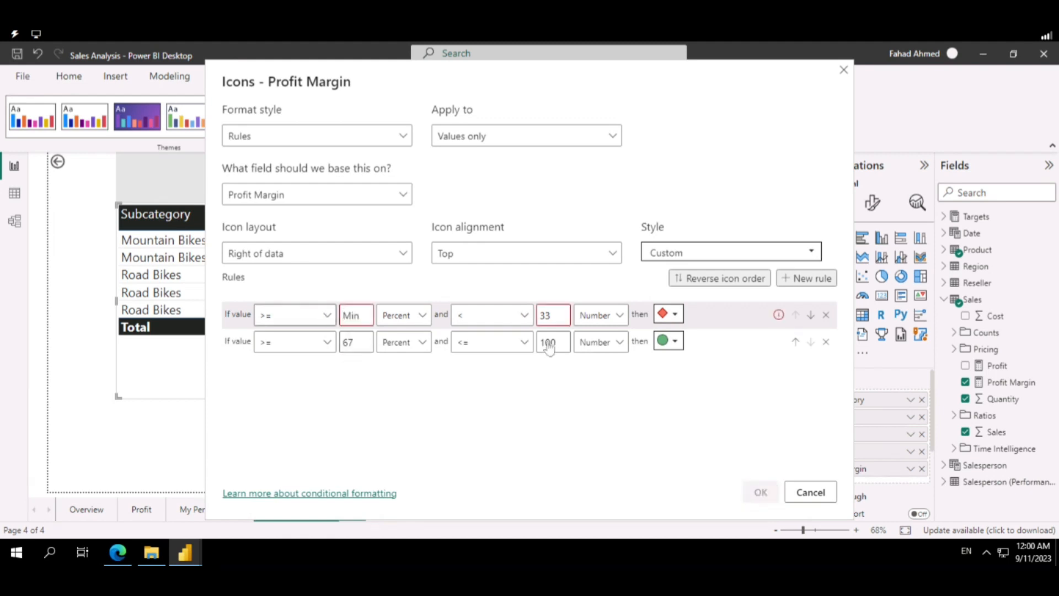
left_click(402, 317)
left_click(397, 339)
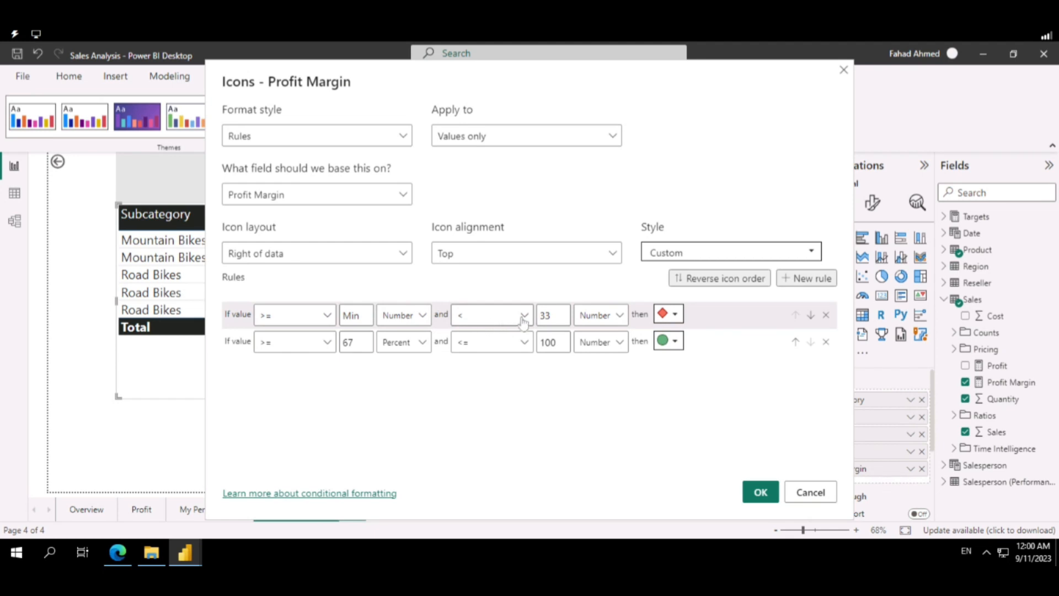
Set the upper limit of the red diamond rule to less than 0.
double_click(553, 342)
key("BackSpace")
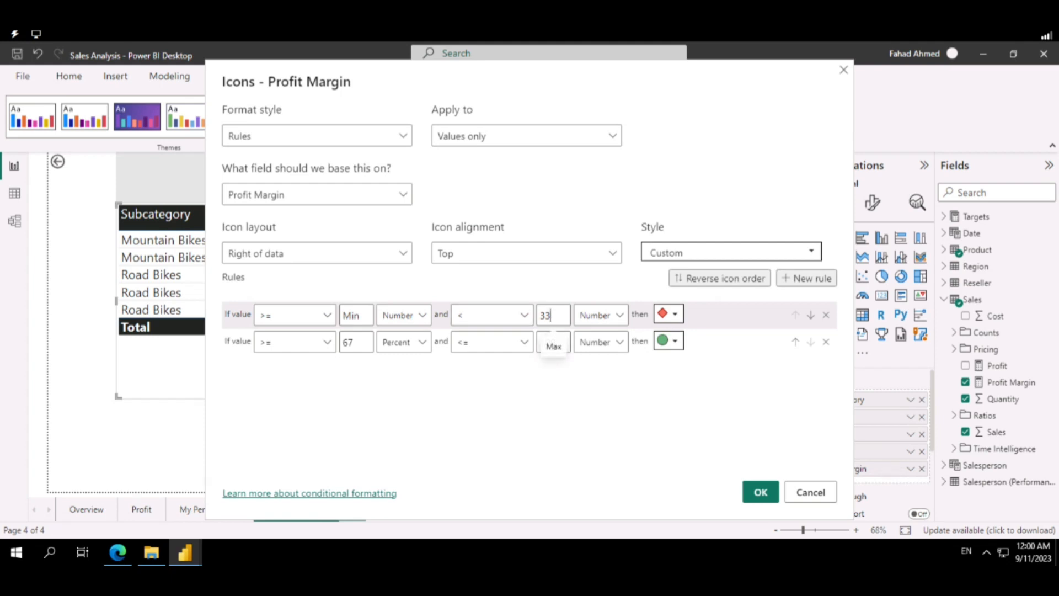
left_click_drag(553, 317, 532, 321)
type("0")
Set the green circle rule's lower limit to 0 with the Number type, clear its upper limit, and apply the Profit Margin icons.
double_click(342, 341)
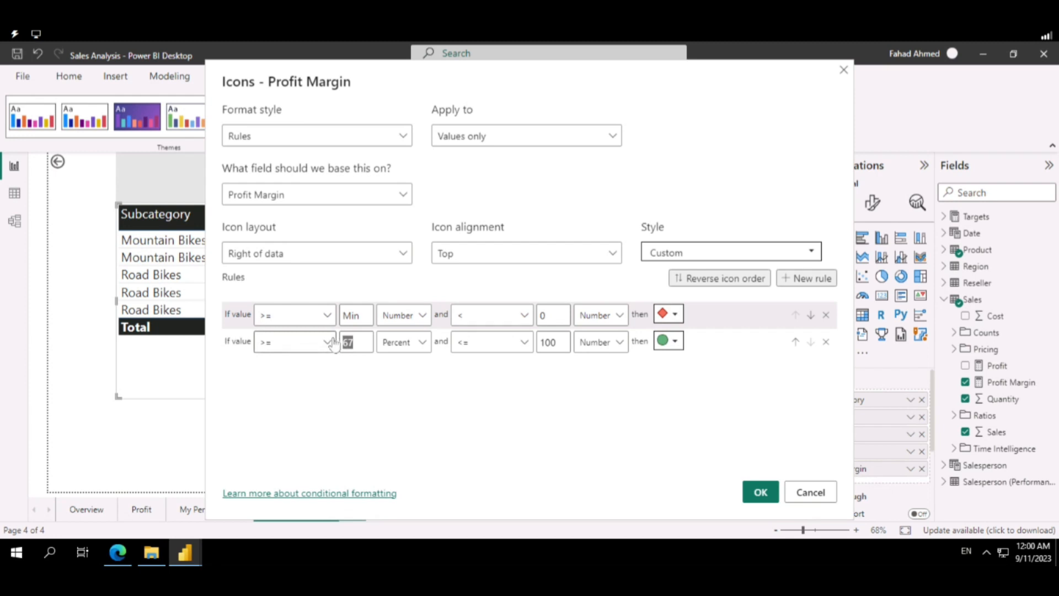
type("0")
left_click(397, 342)
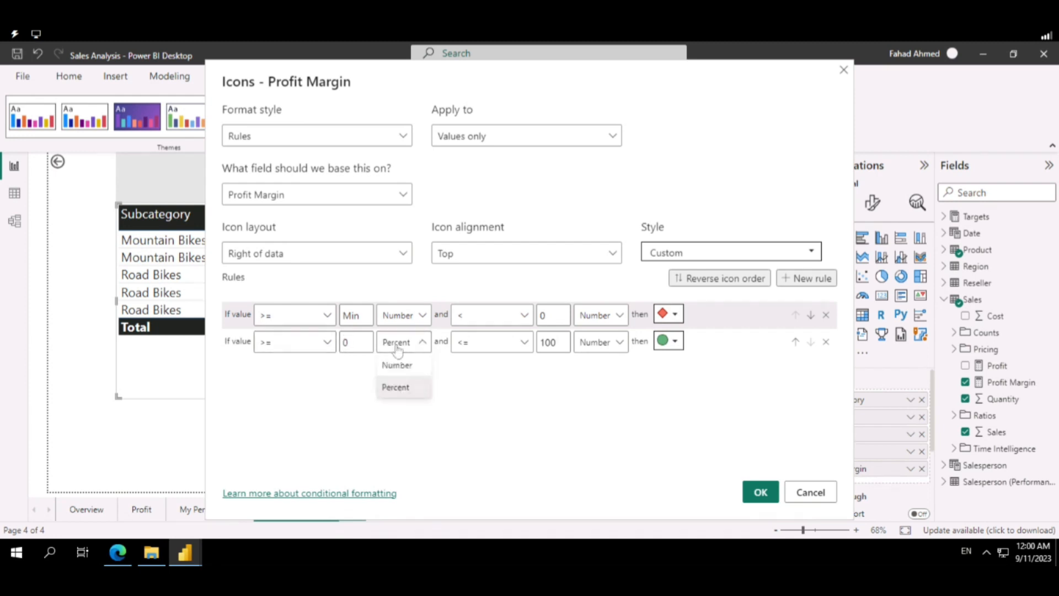
left_click(396, 365)
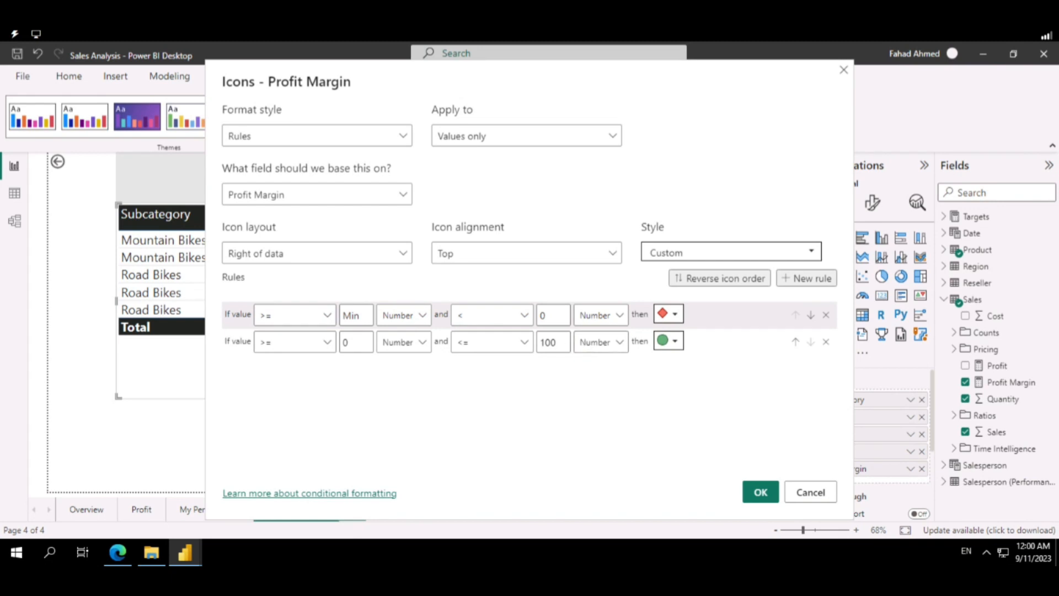
double_click(556, 342)
key("BackSpace")
left_click(763, 496)
left_click(760, 492)
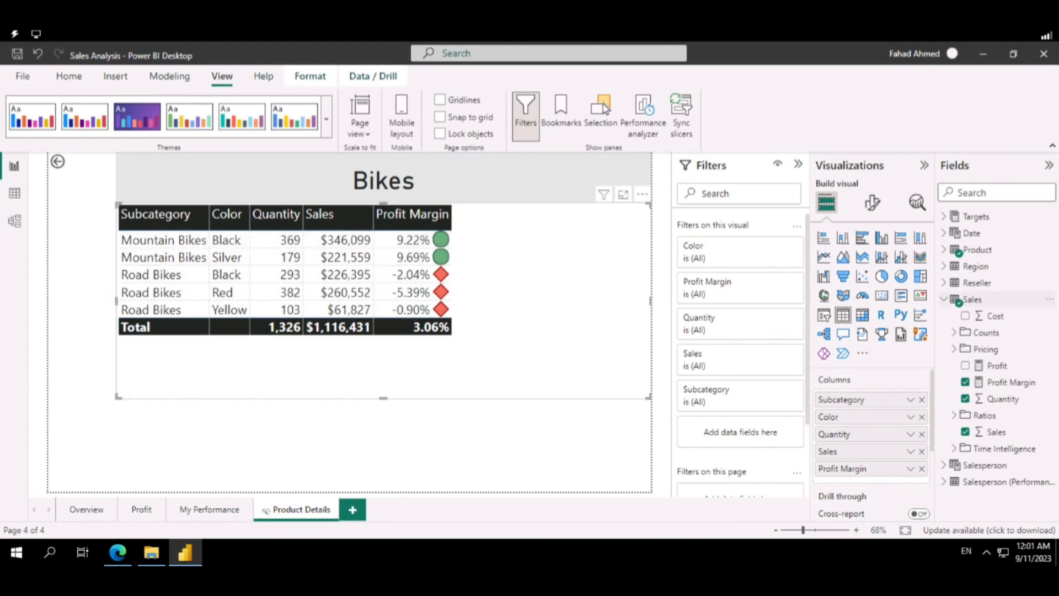
Start background color conditional formatting for the table's Color column, with the format style set to Field value.
mouse_move(972, 299)
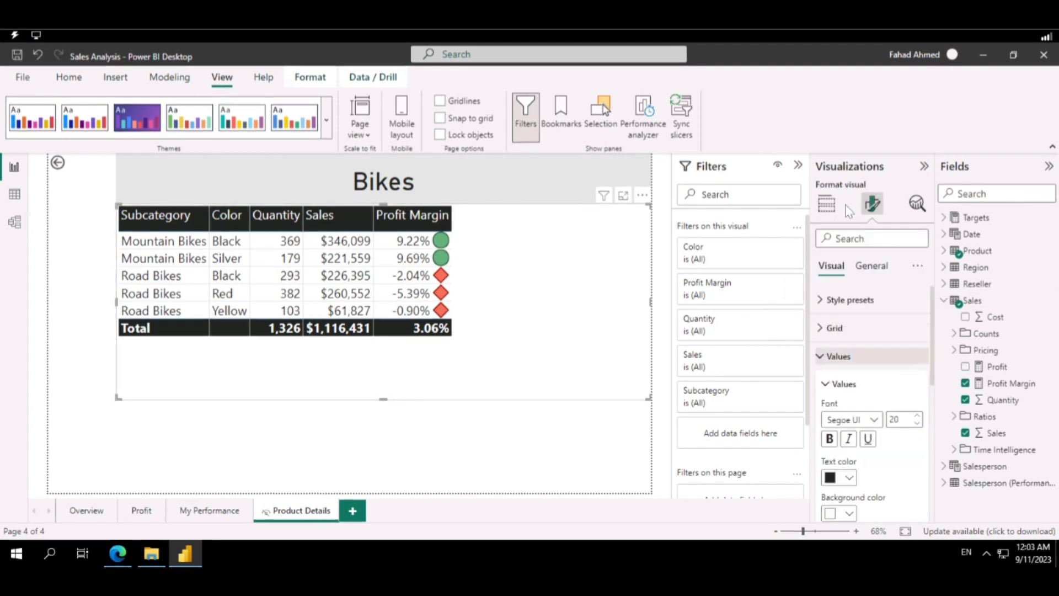
left_click(826, 204)
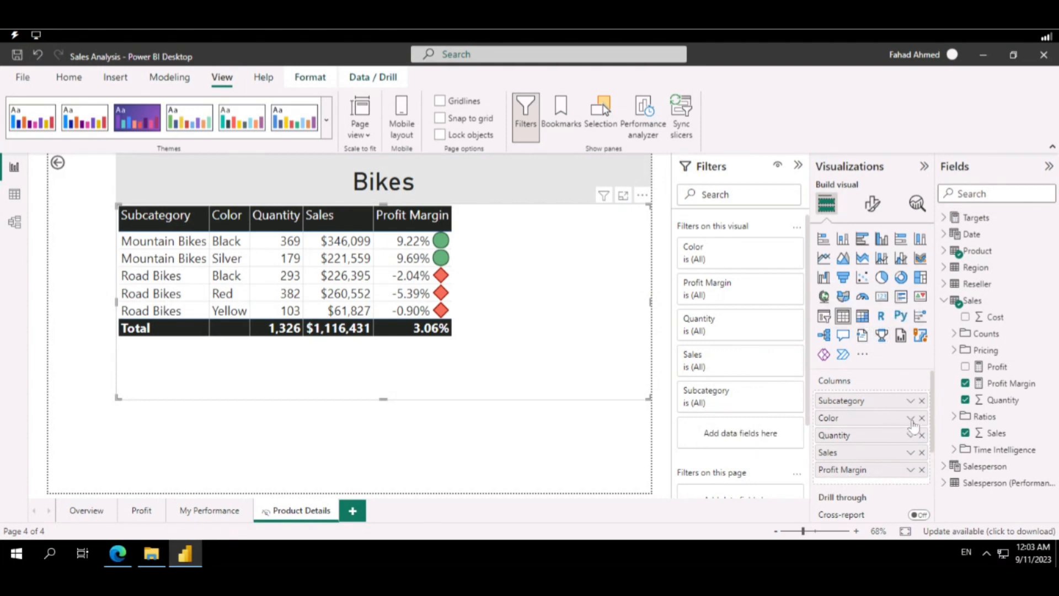
left_click(909, 419)
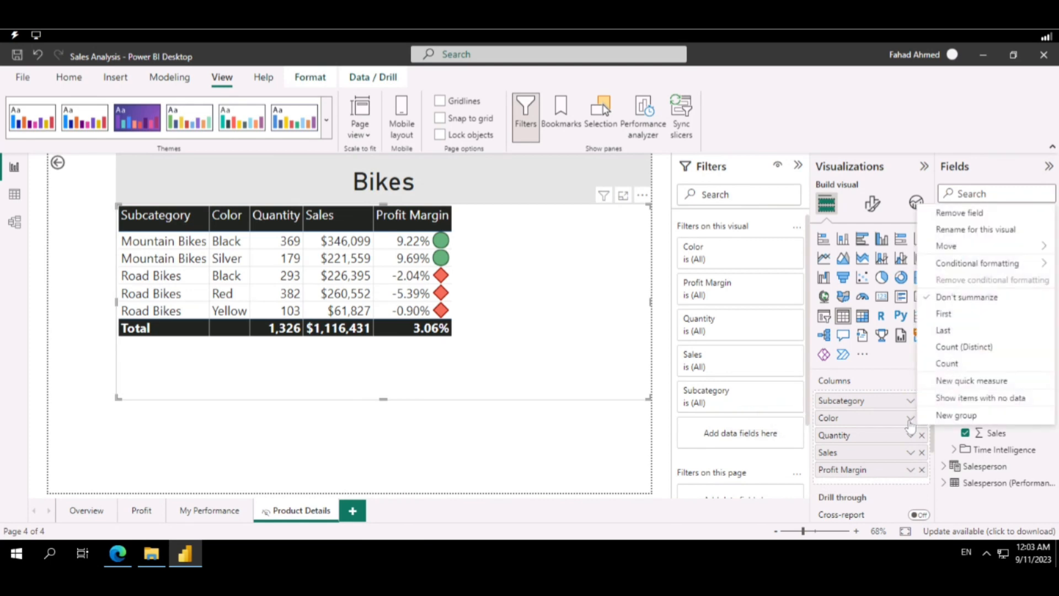
mouse_move(977, 266)
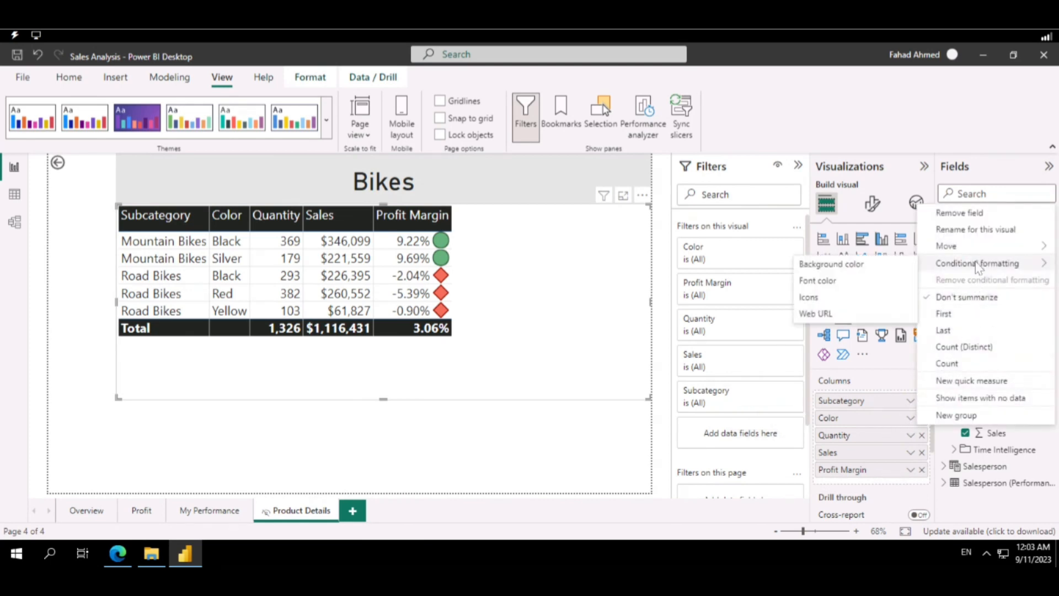
left_click(875, 269)
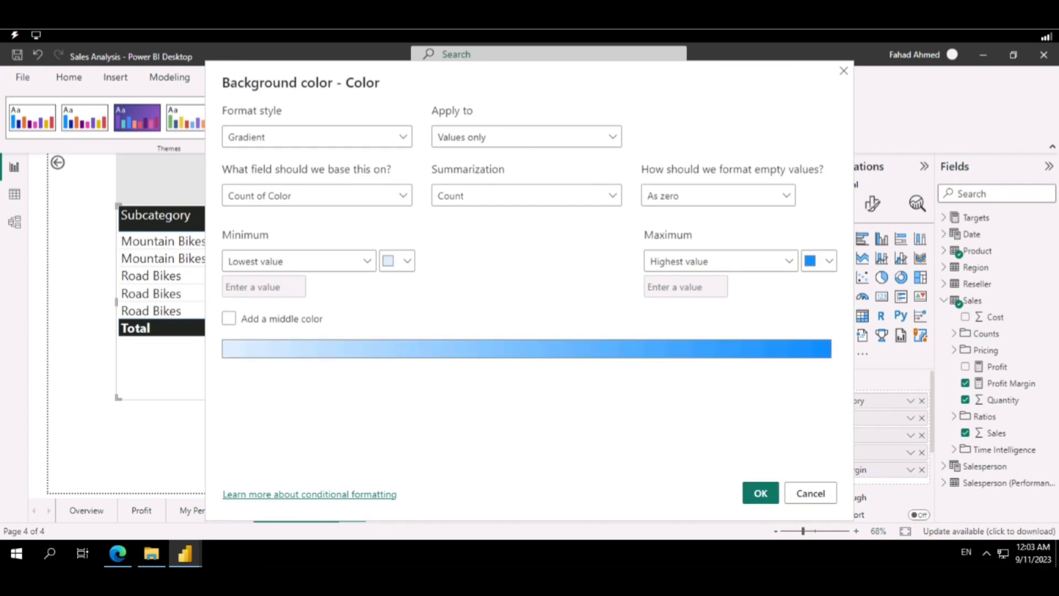
left_click(334, 148)
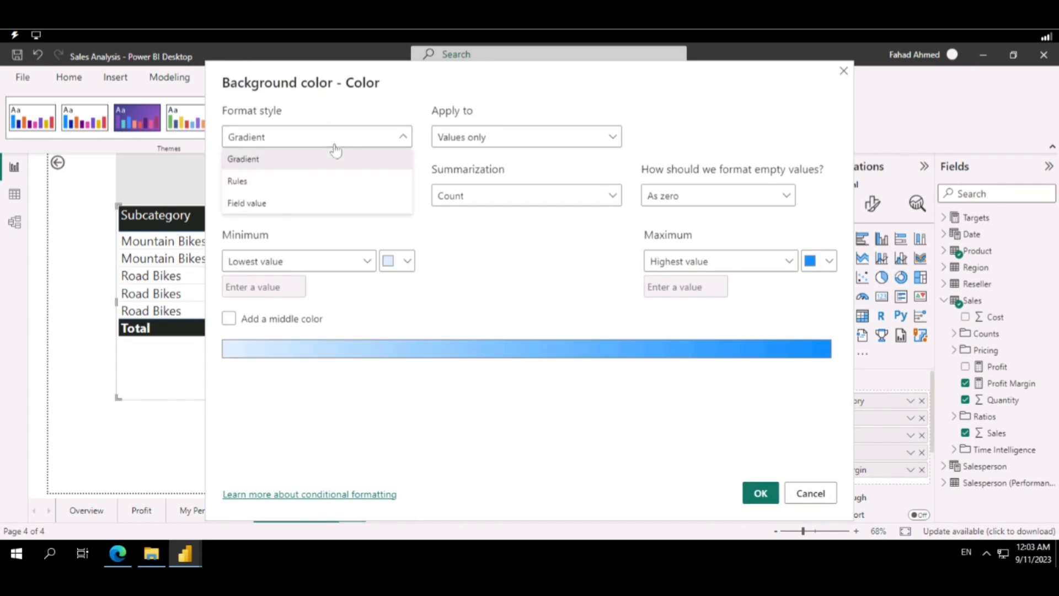
left_click(308, 209)
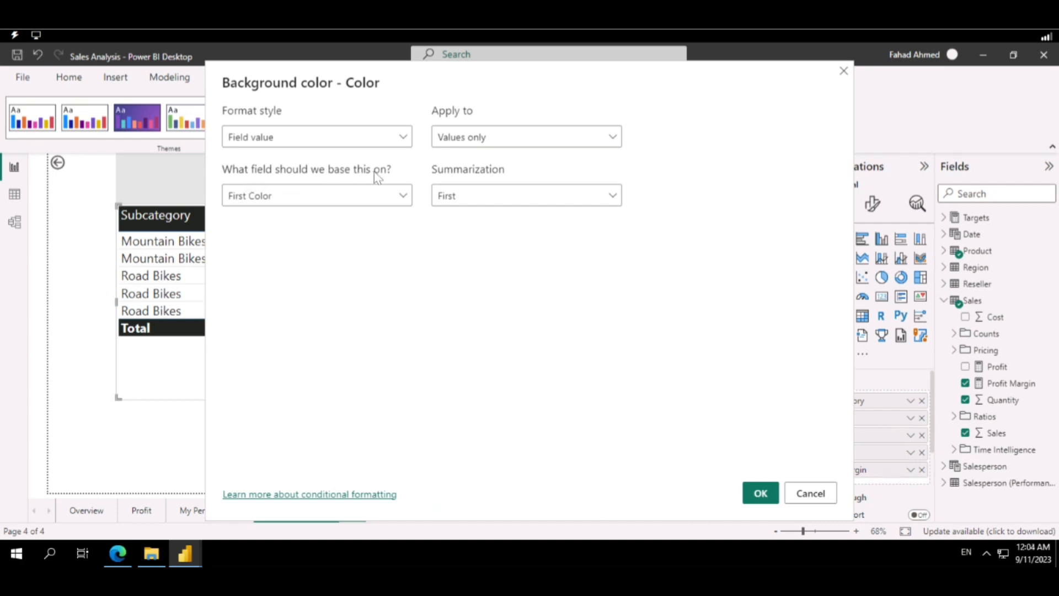
Base the Color column's background on Background Color Format from the Product table's Formatting folder and apply it.
left_click(379, 195)
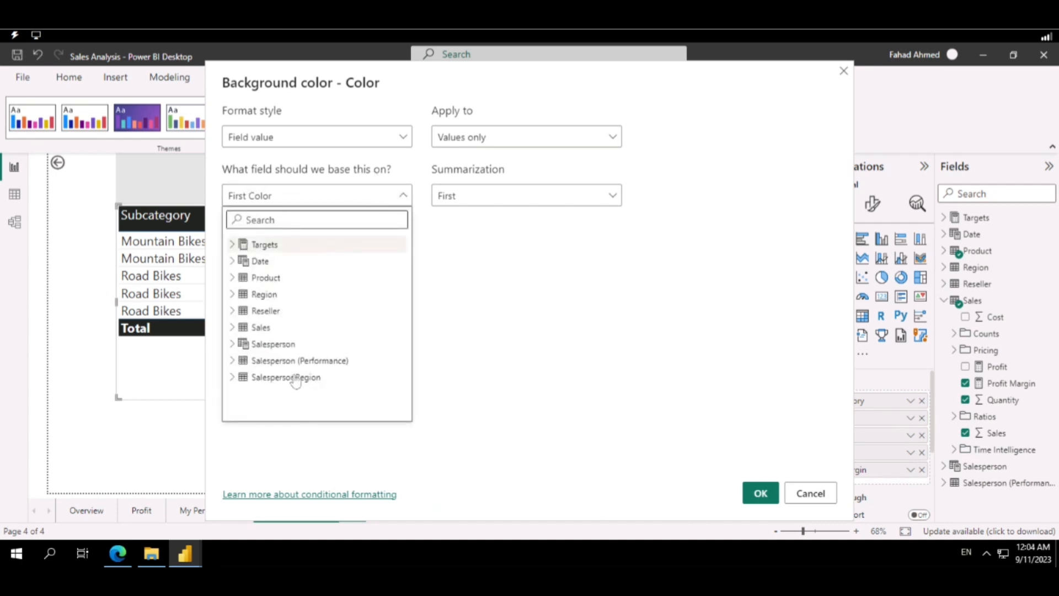
left_click(232, 278)
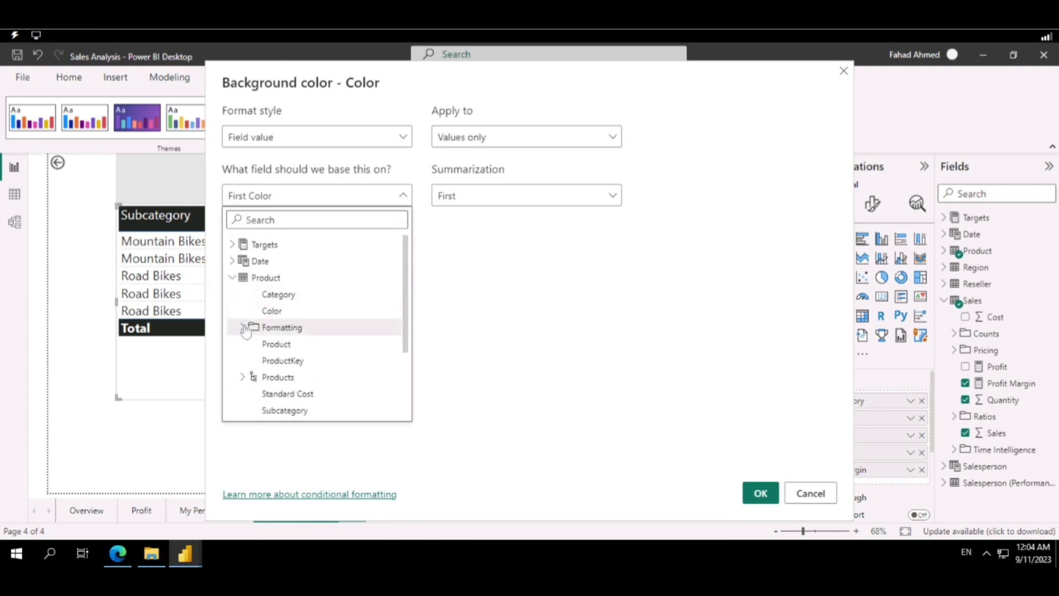
left_click(242, 327)
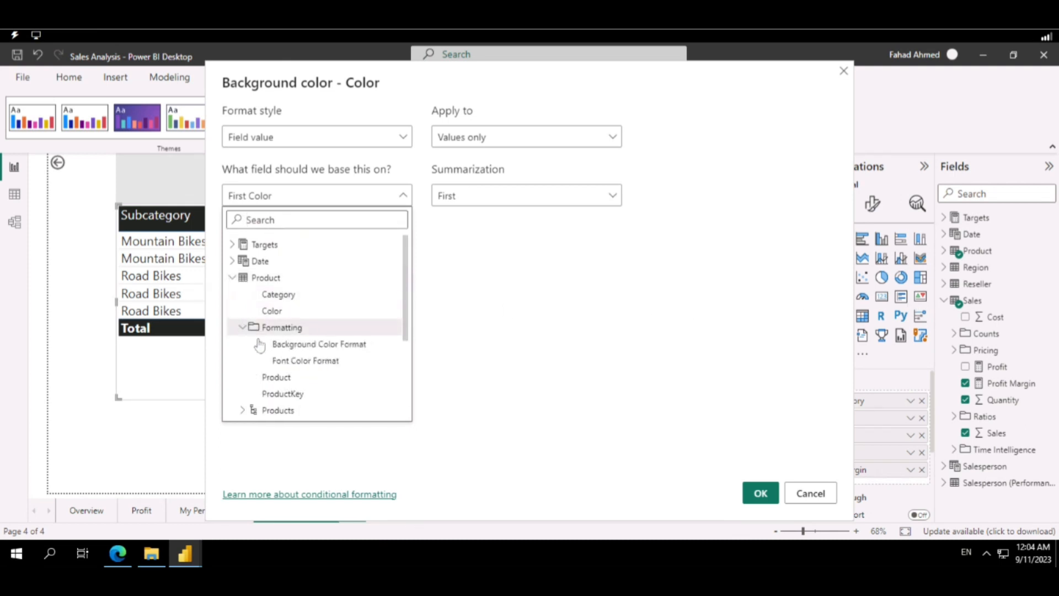
left_click(308, 344)
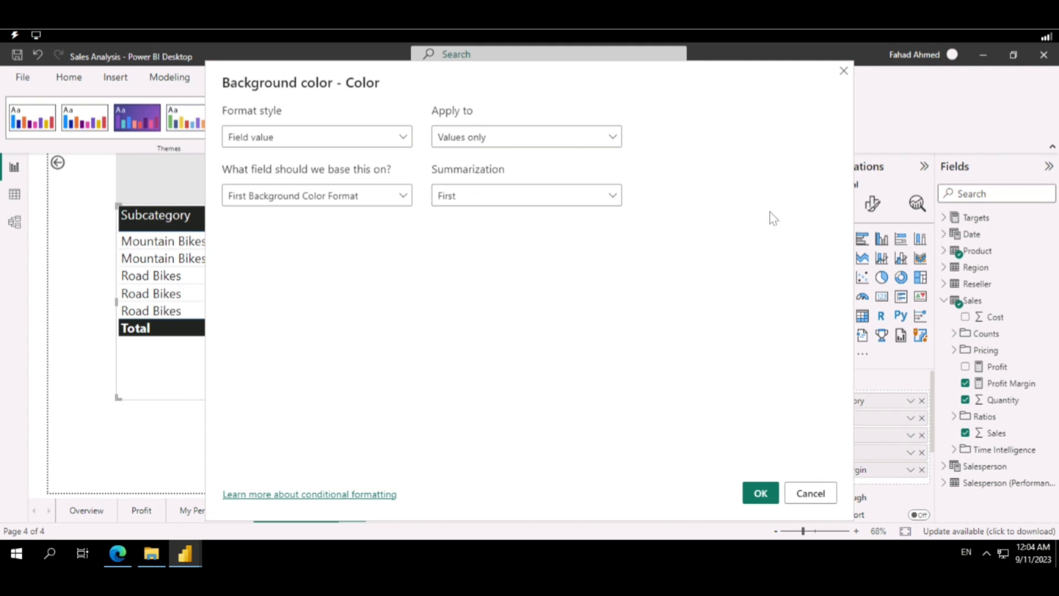
left_click(760, 494)
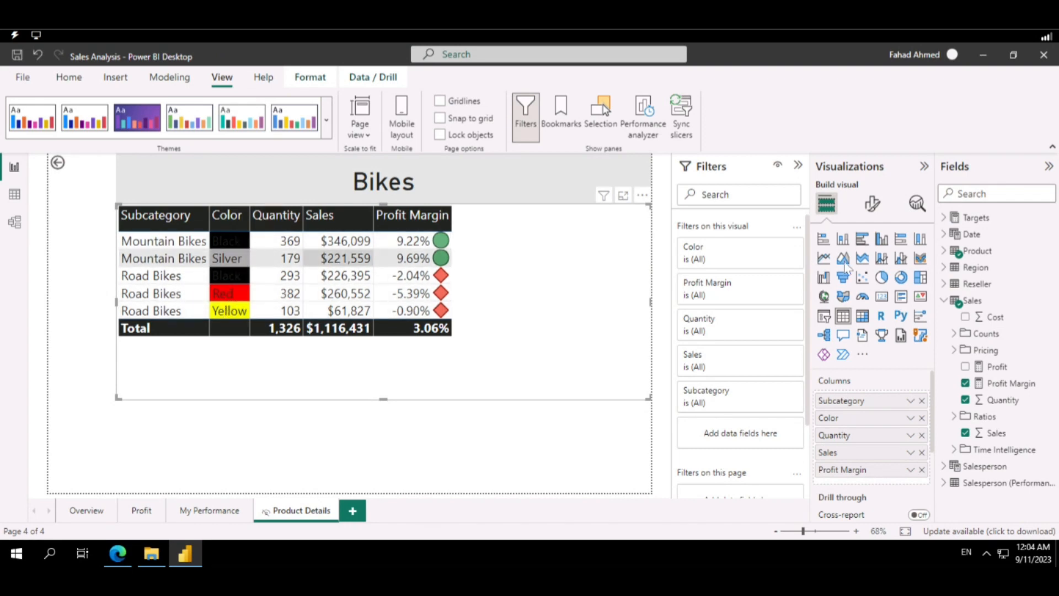
Try white, light blue, light gray and black as the text color of the table's values.
left_click(872, 204)
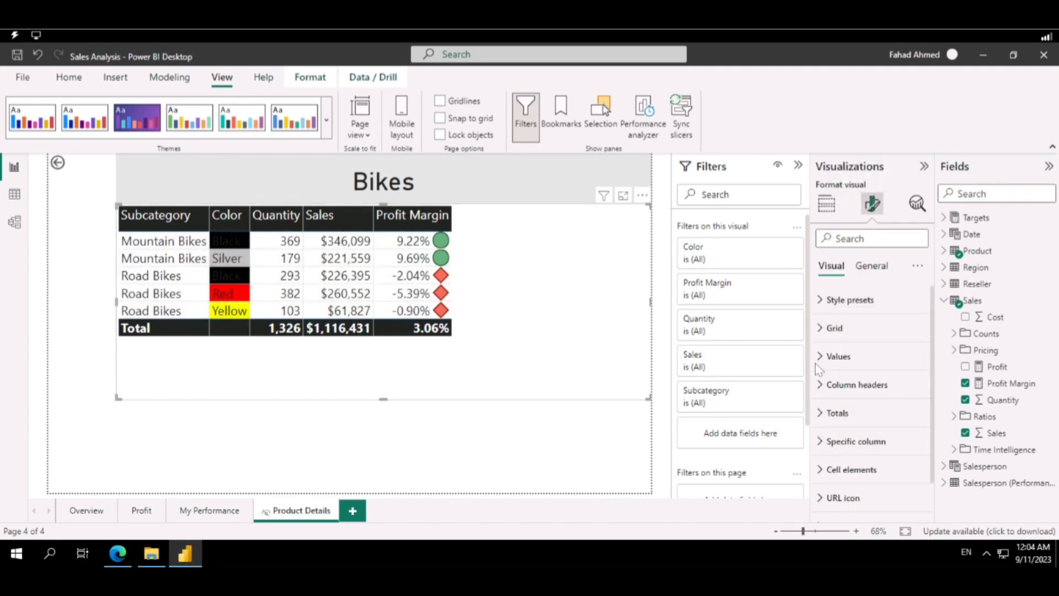
left_click(837, 355)
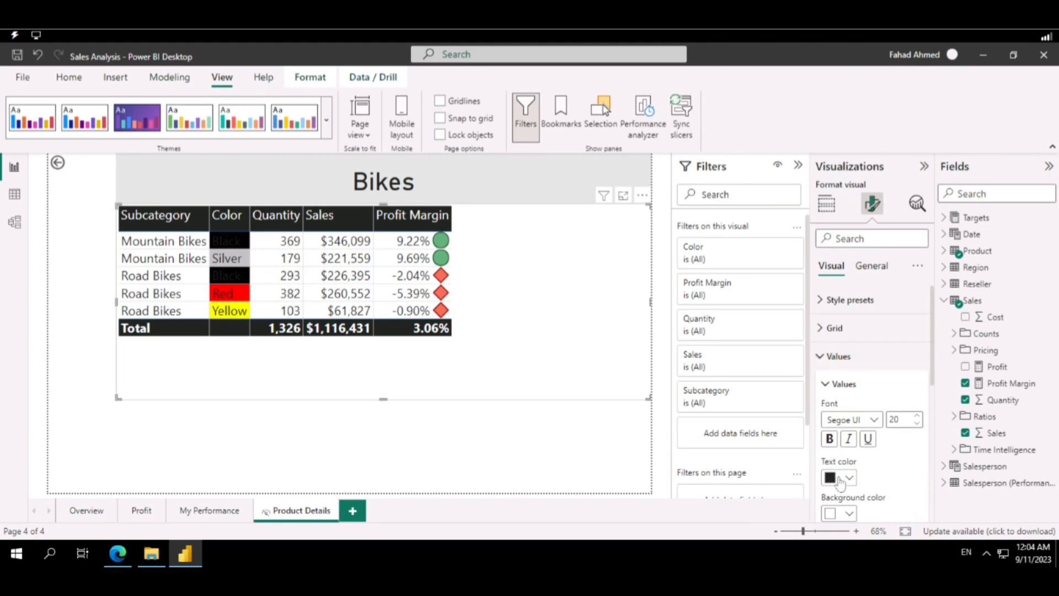
left_click(840, 483)
left_click(838, 259)
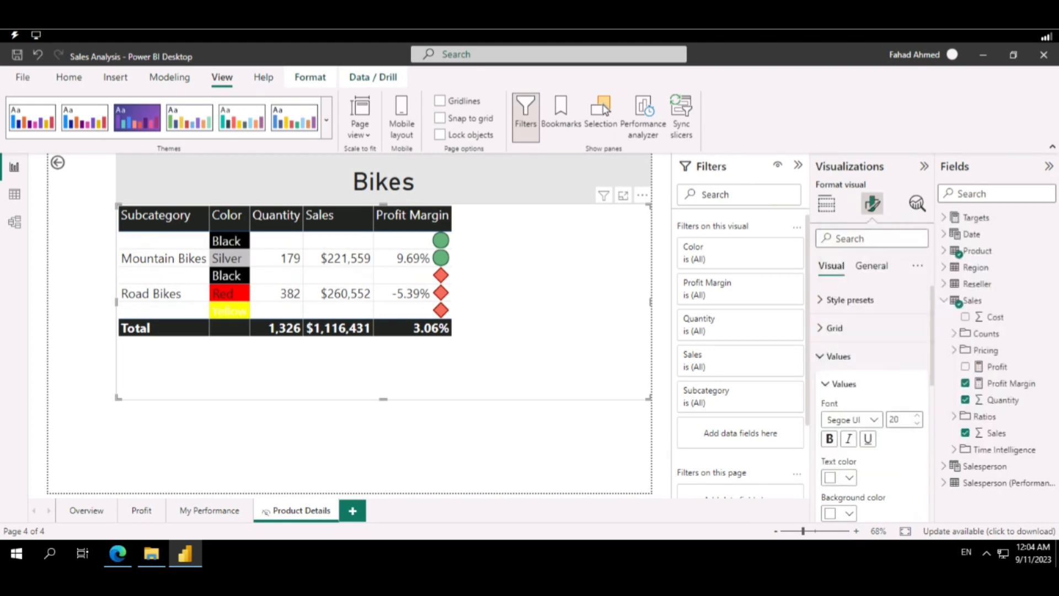
left_click(845, 480)
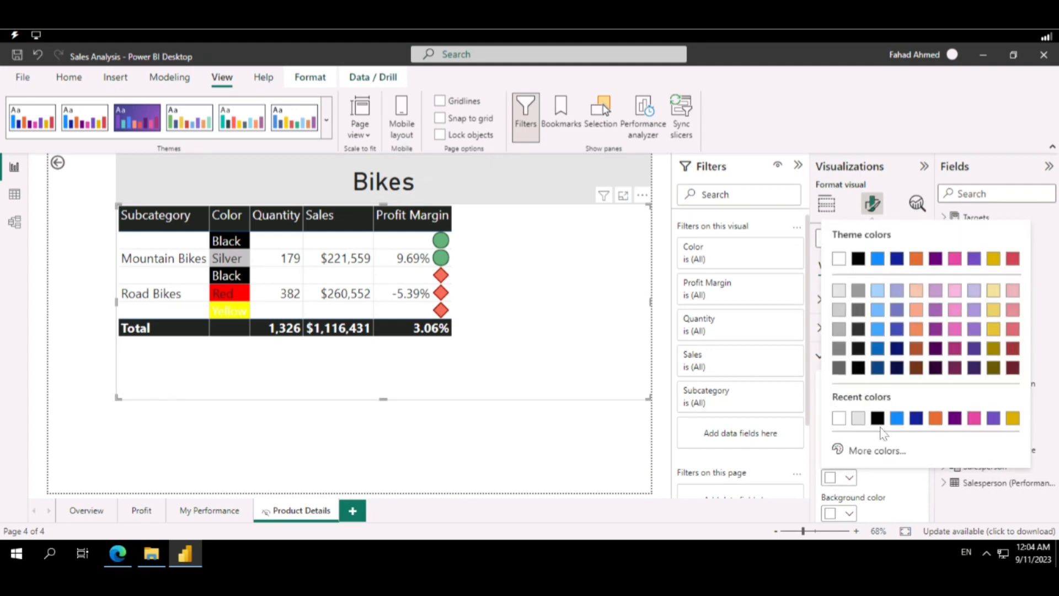
left_click(882, 292)
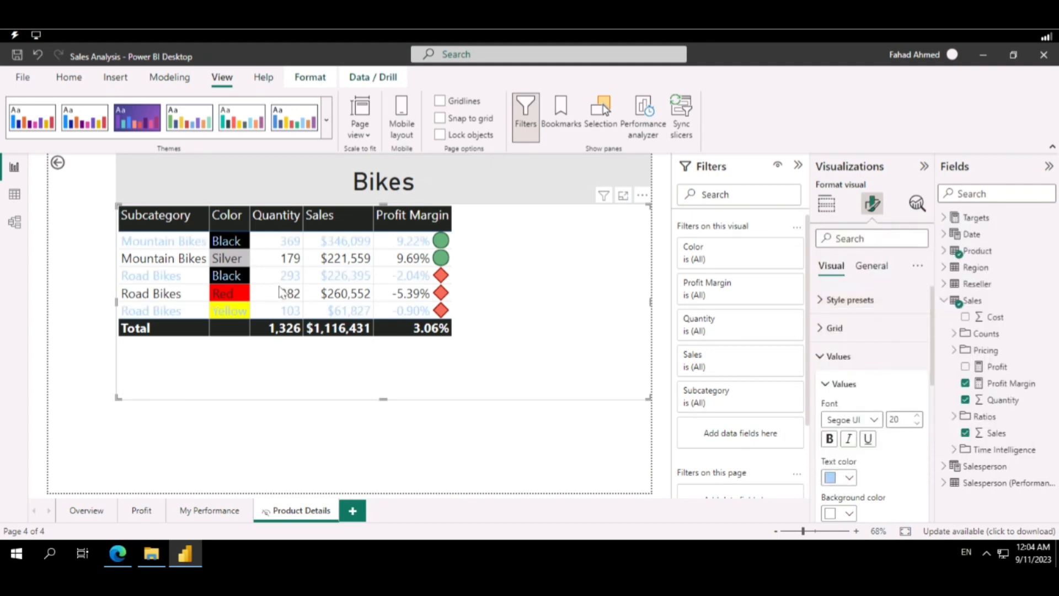
left_click(850, 477)
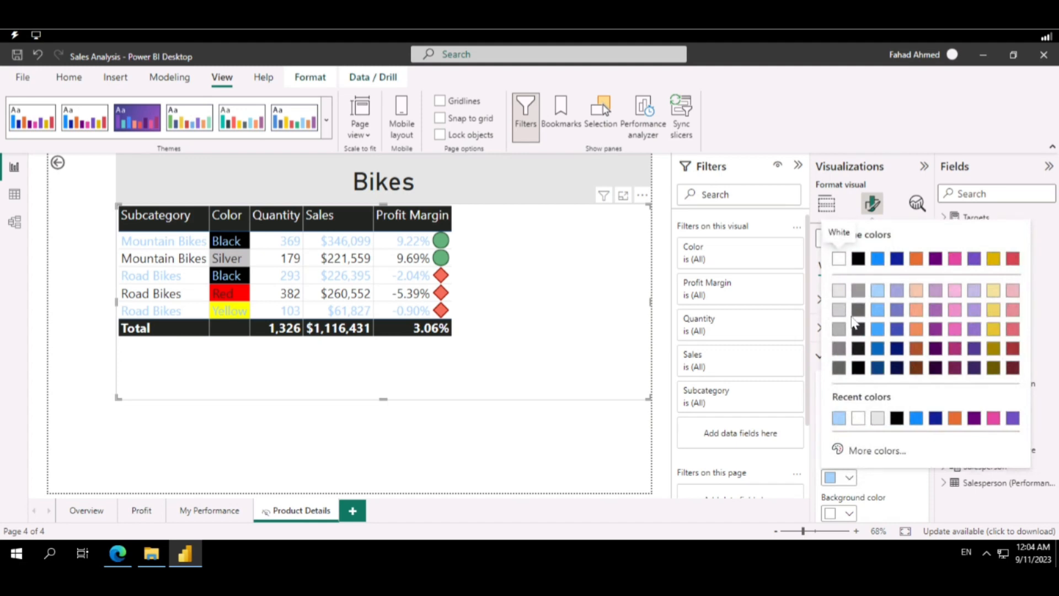
left_click(839, 291)
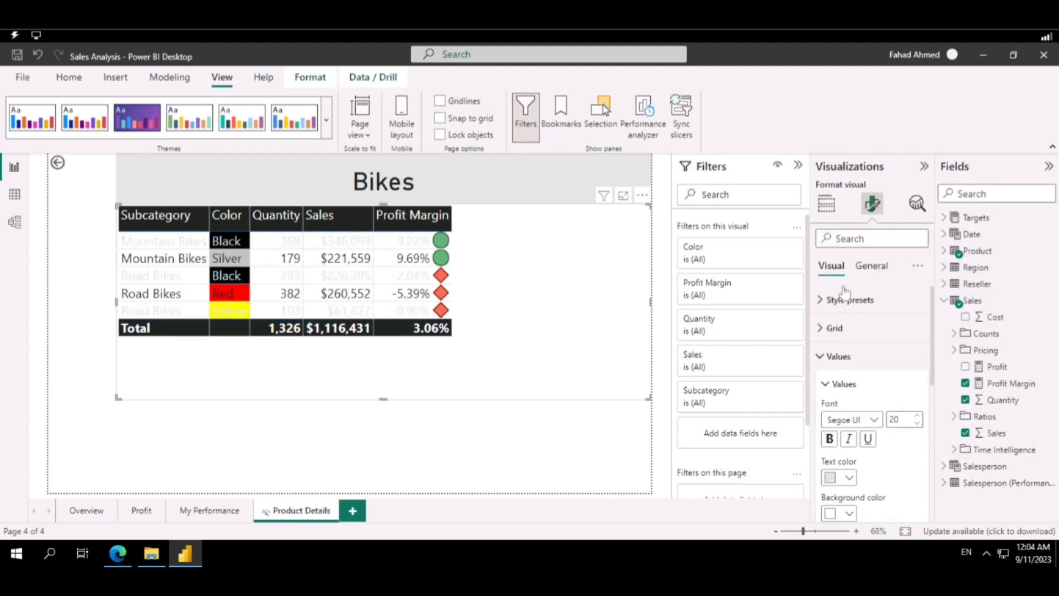
left_click(844, 479)
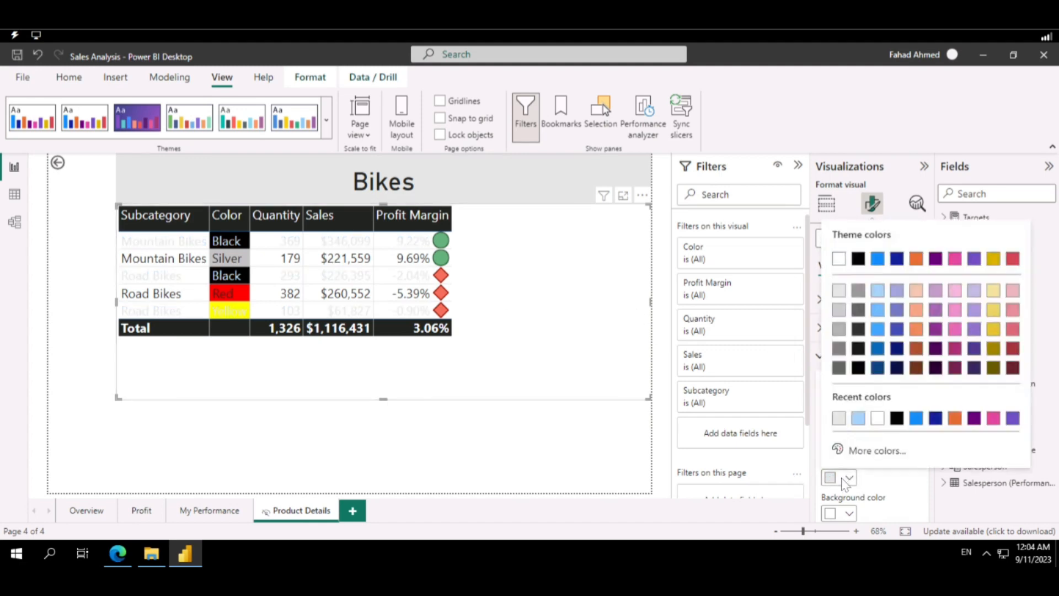
left_click(840, 261)
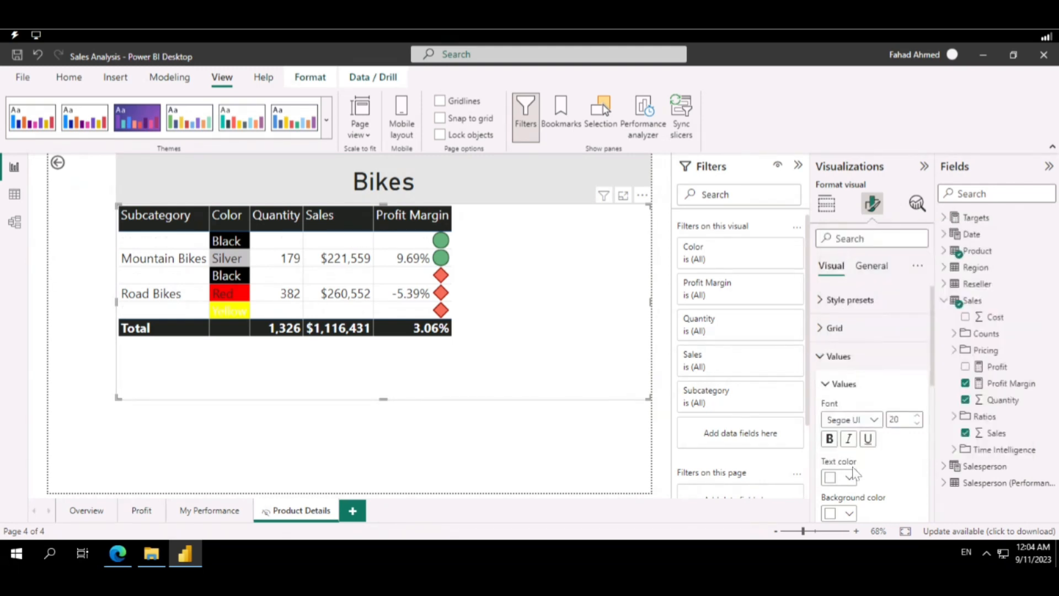
left_click(845, 477)
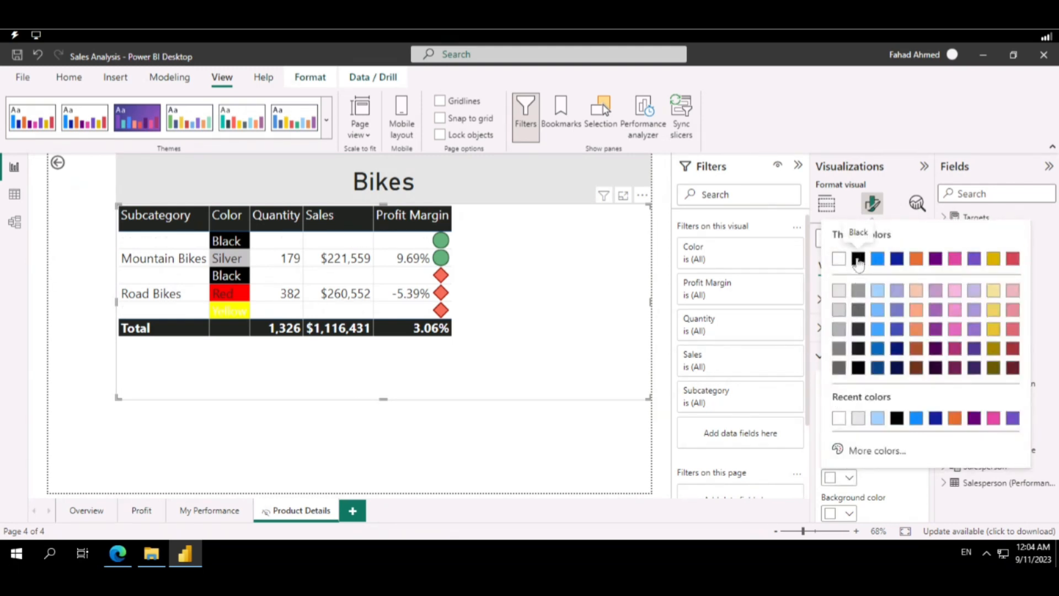
left_click(858, 259)
Change the Product Details table's style preset to Default and collapse its value text settings.
left_click(825, 305)
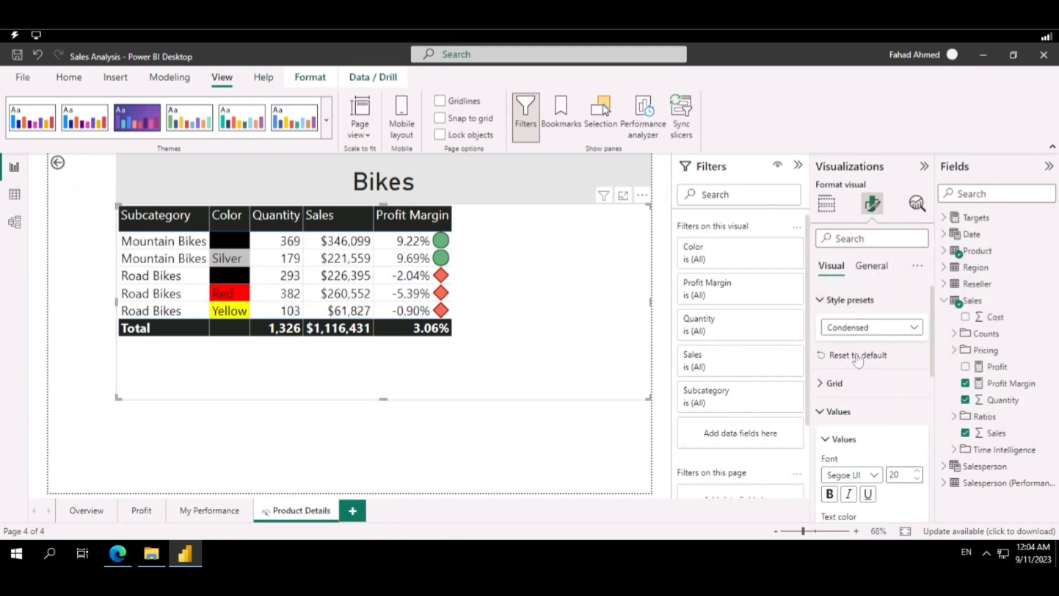
left_click(858, 329)
left_click(859, 346)
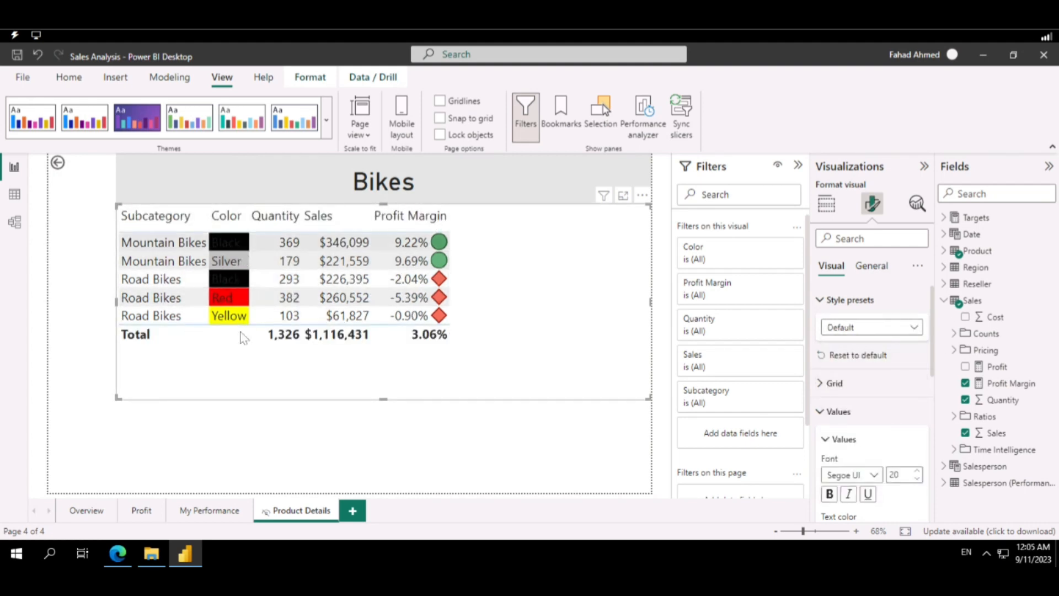
left_click(828, 440)
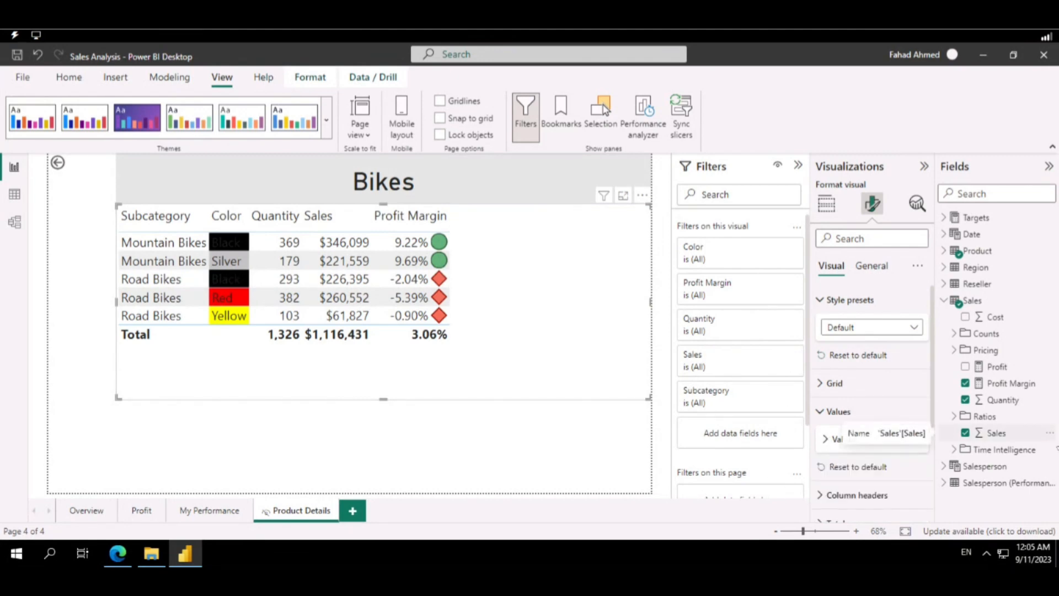